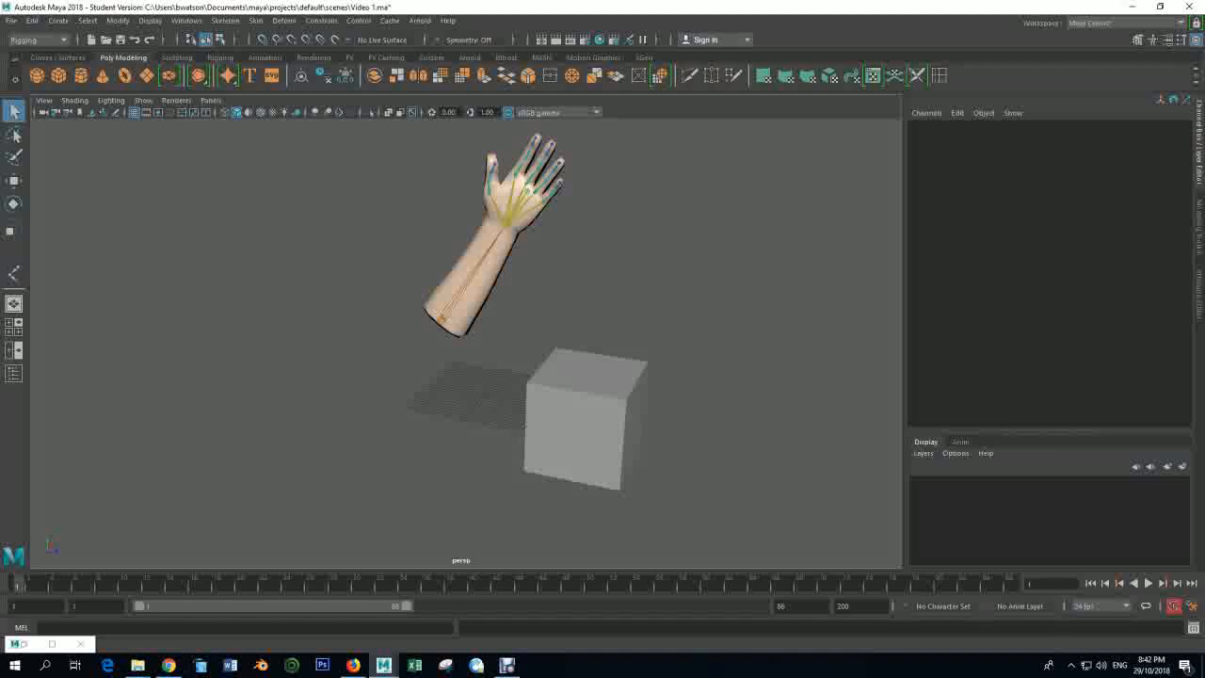
# - Play the finished animation of the hand striking the cube as a fist, and stop playback
pyautogui.hotkey('alt', 'v')
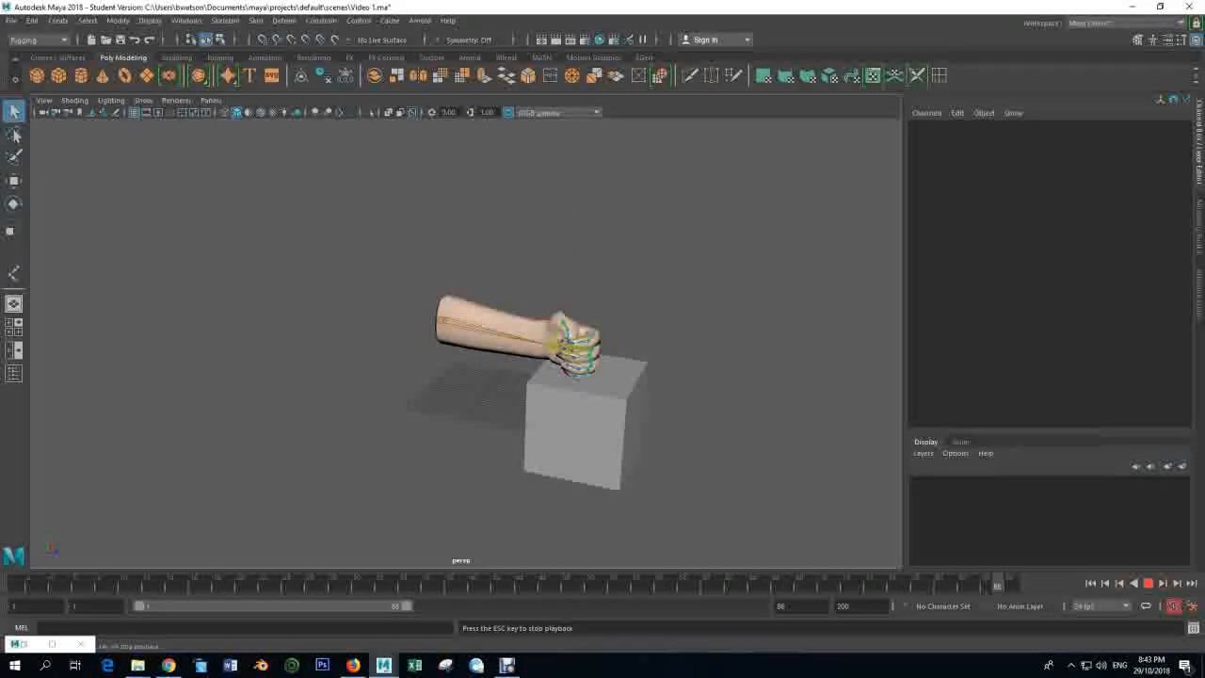
pyautogui.press('Escape')
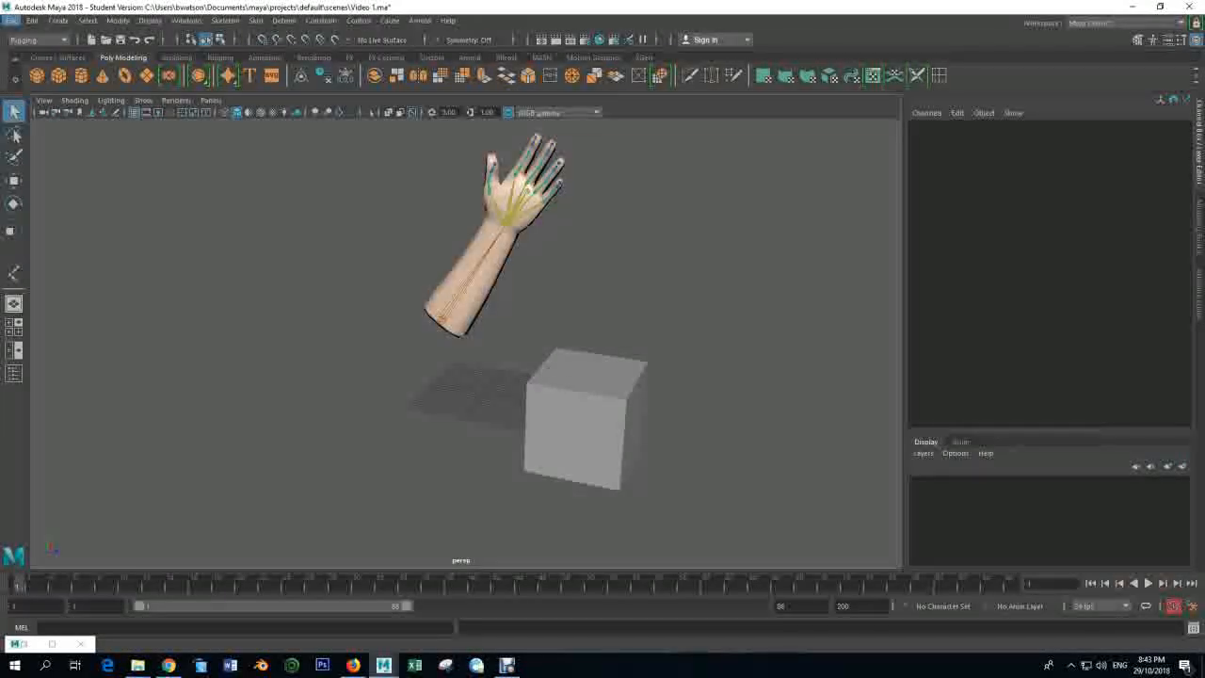
# - Open the recently used scene file Video 1.0001.ma
pyautogui.click(9, 20)
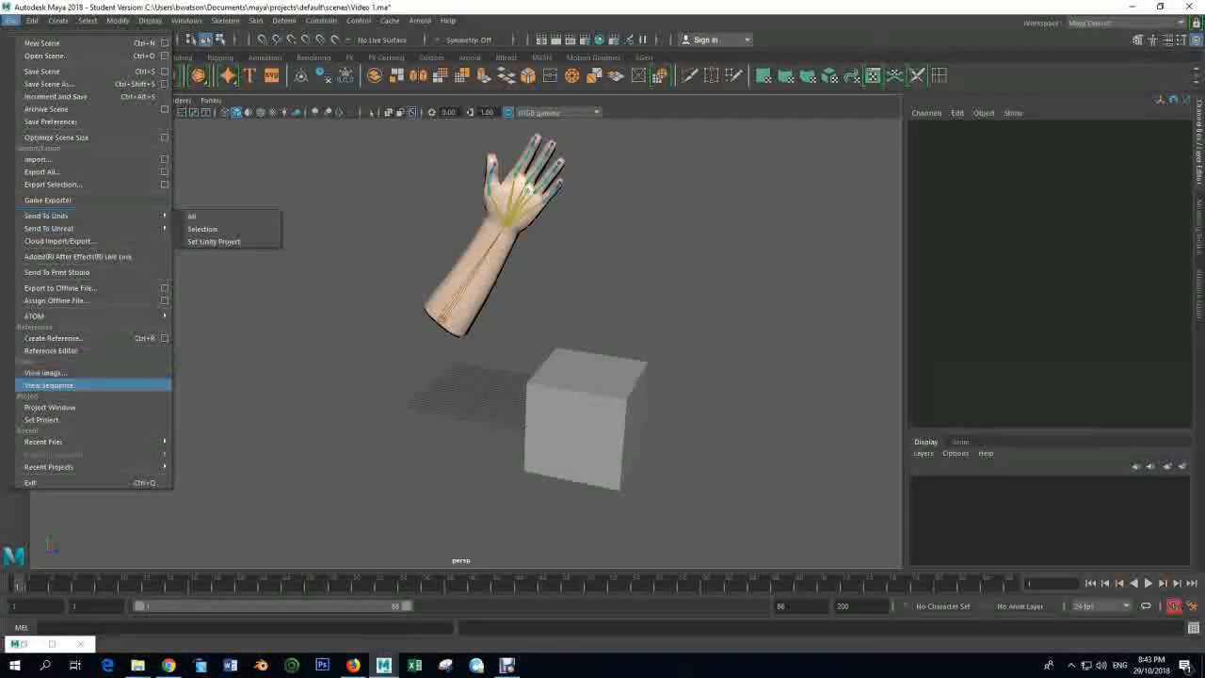
pyautogui.moveTo(56, 442)
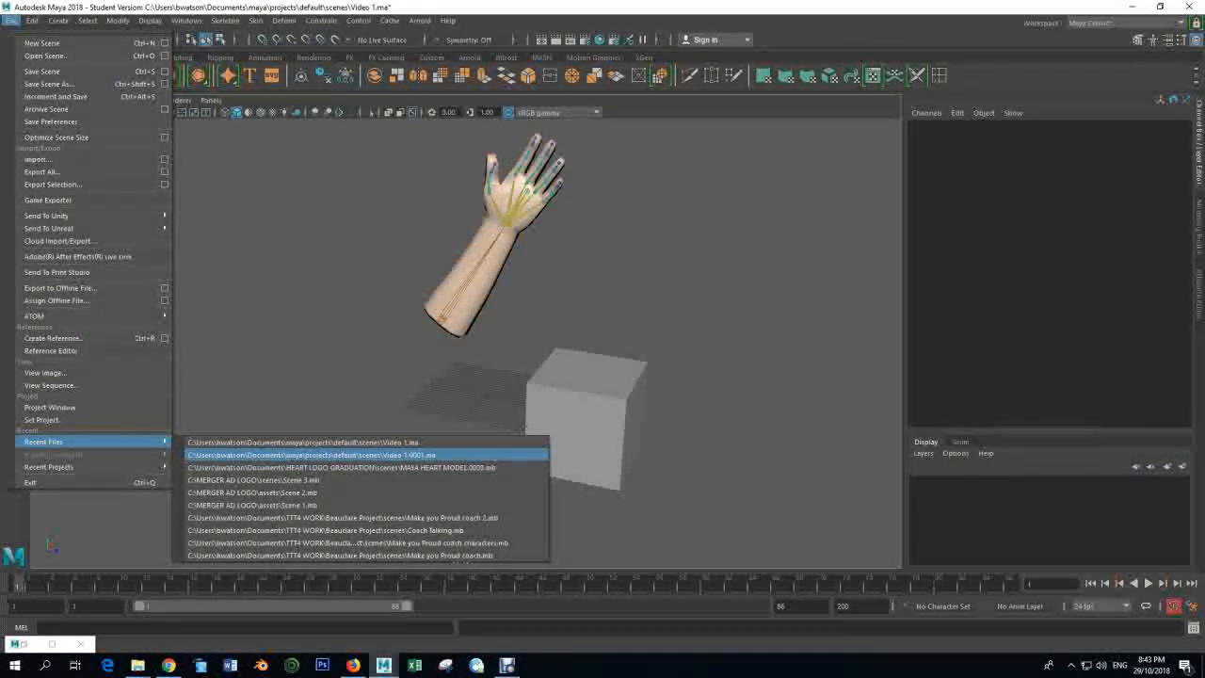
pyautogui.click(310, 455)
pyautogui.click(602, 340)
pyautogui.click(575, 343)
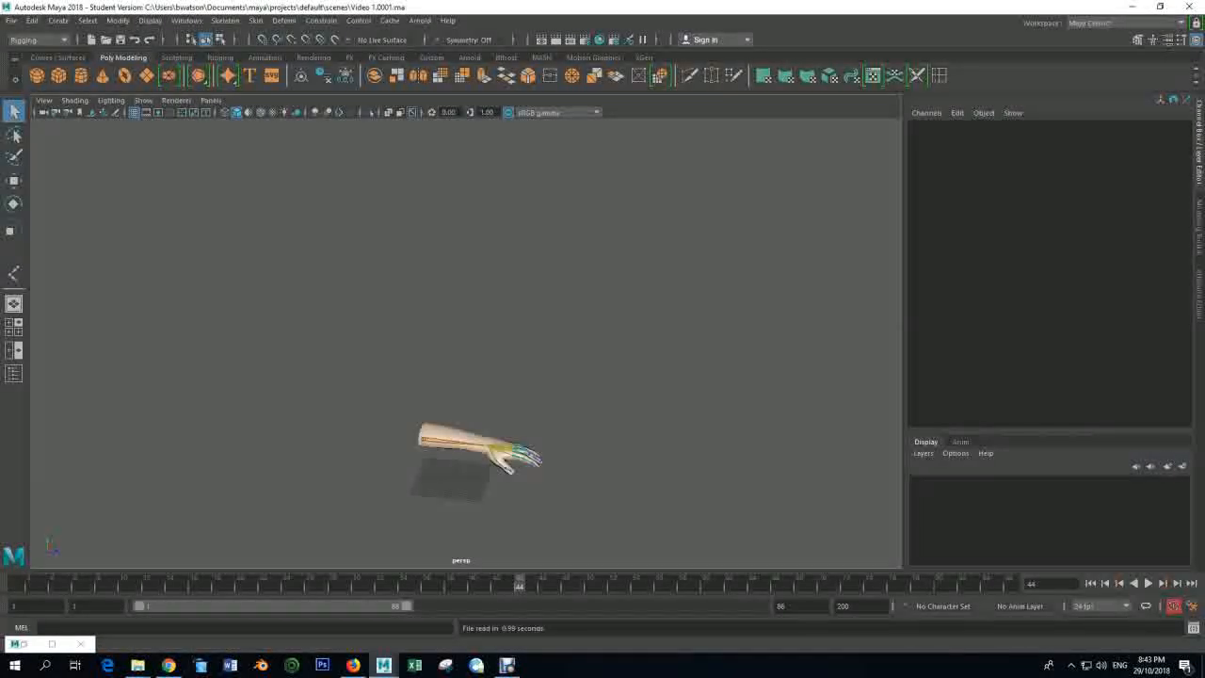
# - Inspect the rigged hand and its finger joints close up from several angles
pyautogui.scroll(5, 466, 343)
pyautogui.keyDown('alt'); pyautogui.moveTo(490, 527); pyautogui.dragTo(527, 322, button='middle'); pyautogui.keyUp('alt')
pyautogui.moveTo(528, 322)
pyautogui.keyDown('alt'); pyautogui.mouseDown()
pyautogui.moveTo(283, 344)
pyautogui.moveTo(527, 343)
pyautogui.mouseUp(); pyautogui.keyUp('alt')
pyautogui.scroll(4, 466, 344)
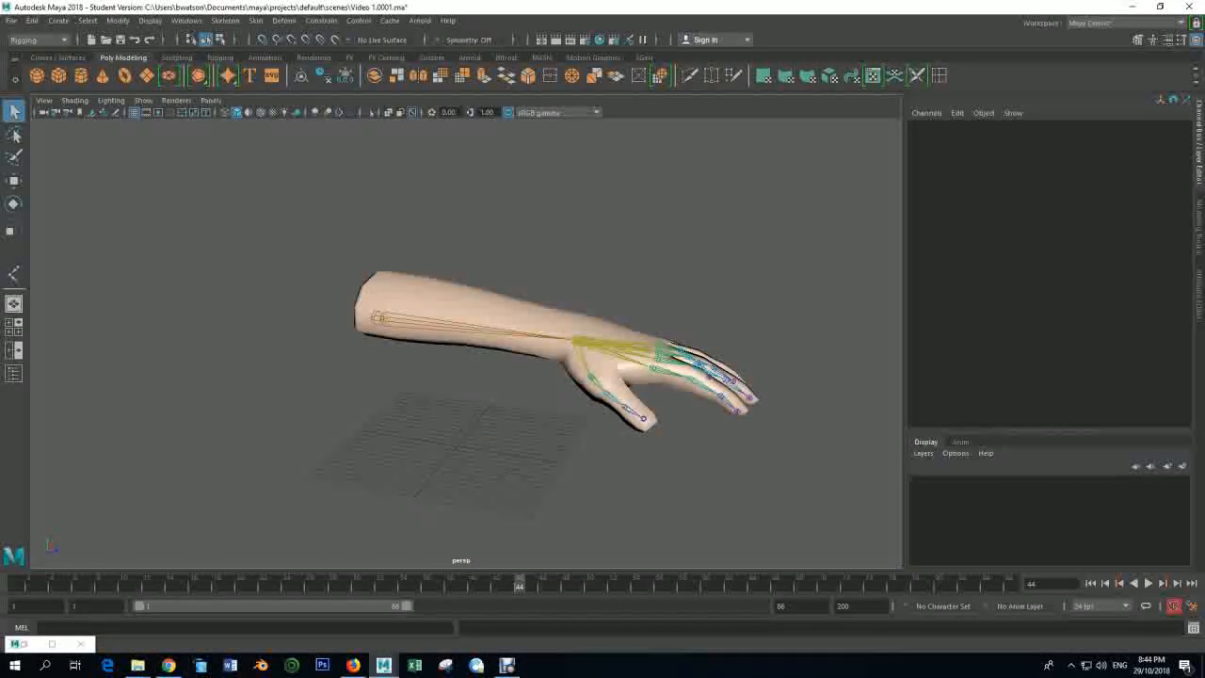
pyautogui.keyDown('alt'); pyautogui.moveTo(528, 344); pyautogui.dragTo(589, 363); pyautogui.keyUp('alt')
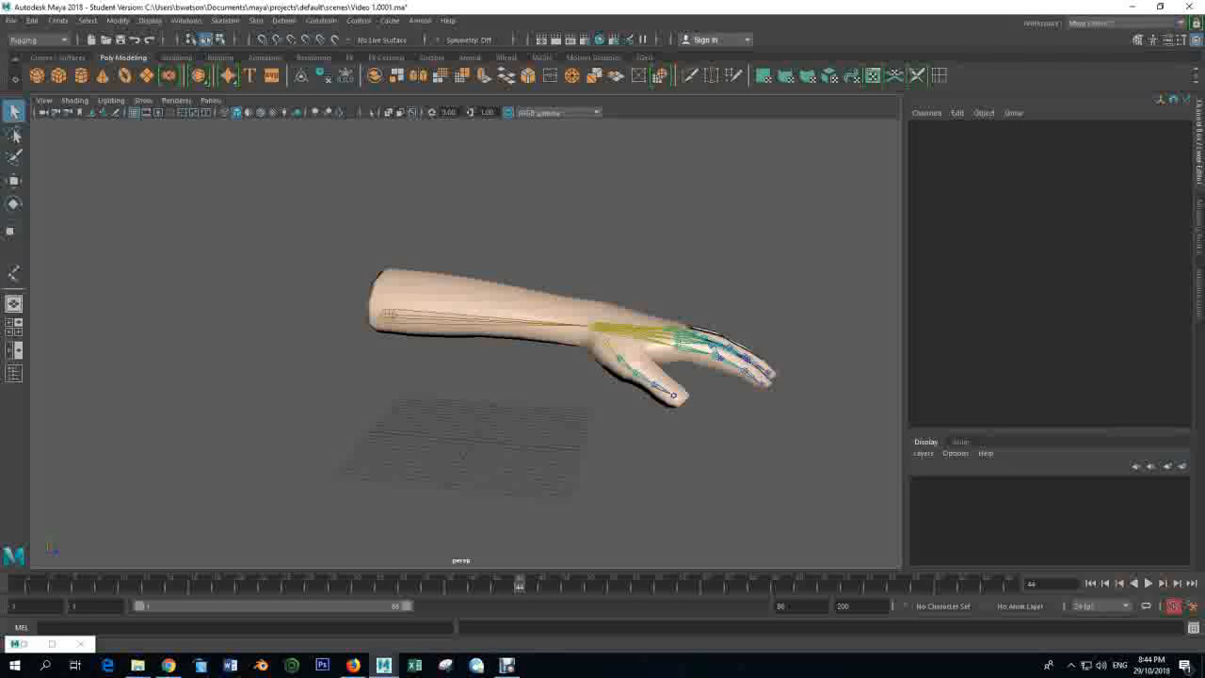
pyautogui.keyDown('alt'); pyautogui.moveTo(659, 358); pyautogui.dragTo(471, 395); pyautogui.keyUp('alt')
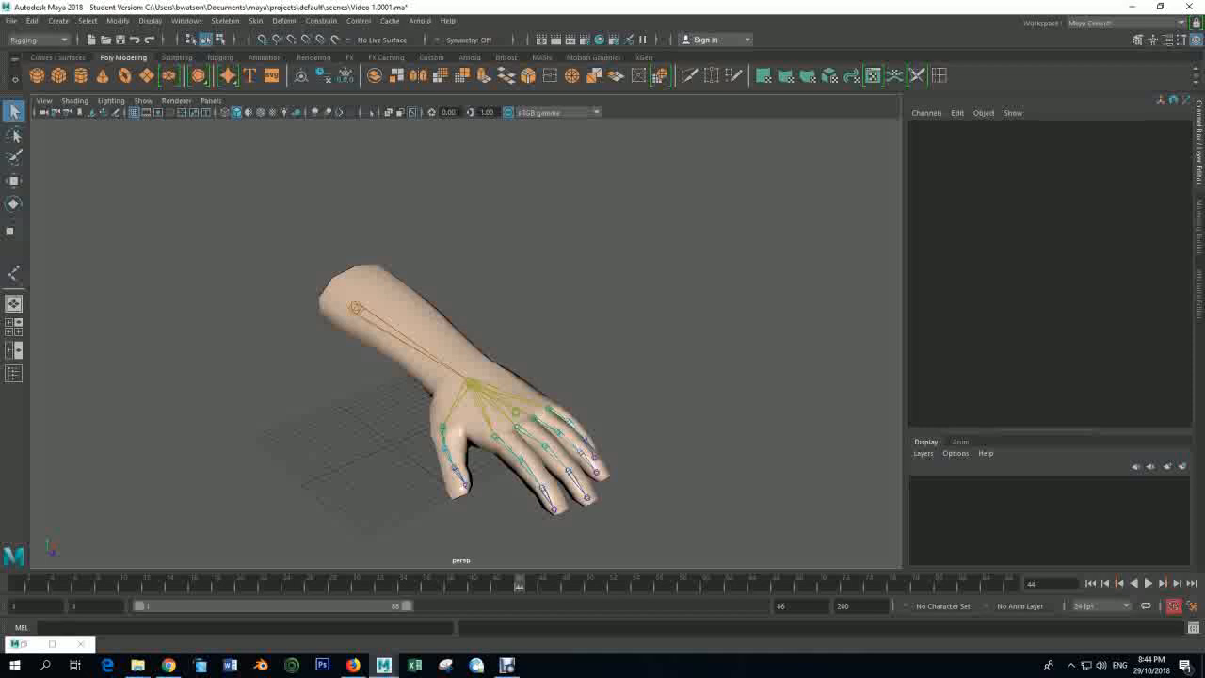
pyautogui.keyDown('alt'); pyautogui.moveTo(471, 396); pyautogui.dragTo(536, 320); pyautogui.keyUp('alt')
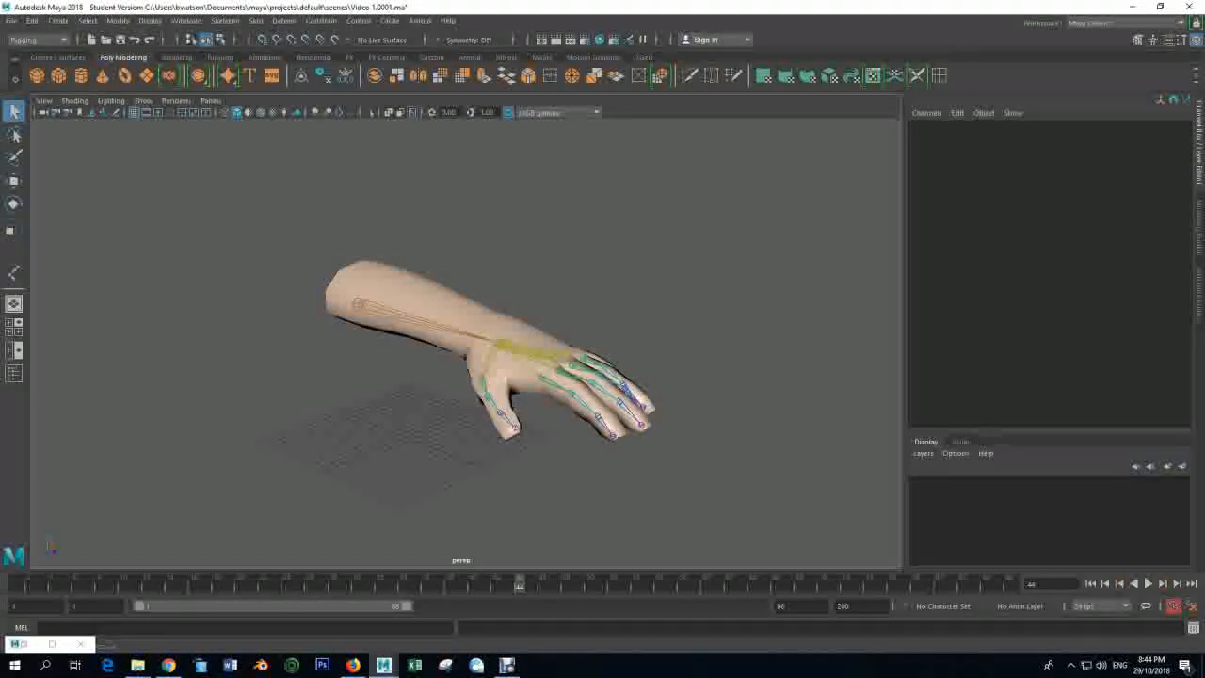
# - Set the Time Slider playback speed to 24 fps x 1 in the preferences and save them
pyautogui.click(185, 20)
pyautogui.moveTo(247, 140)
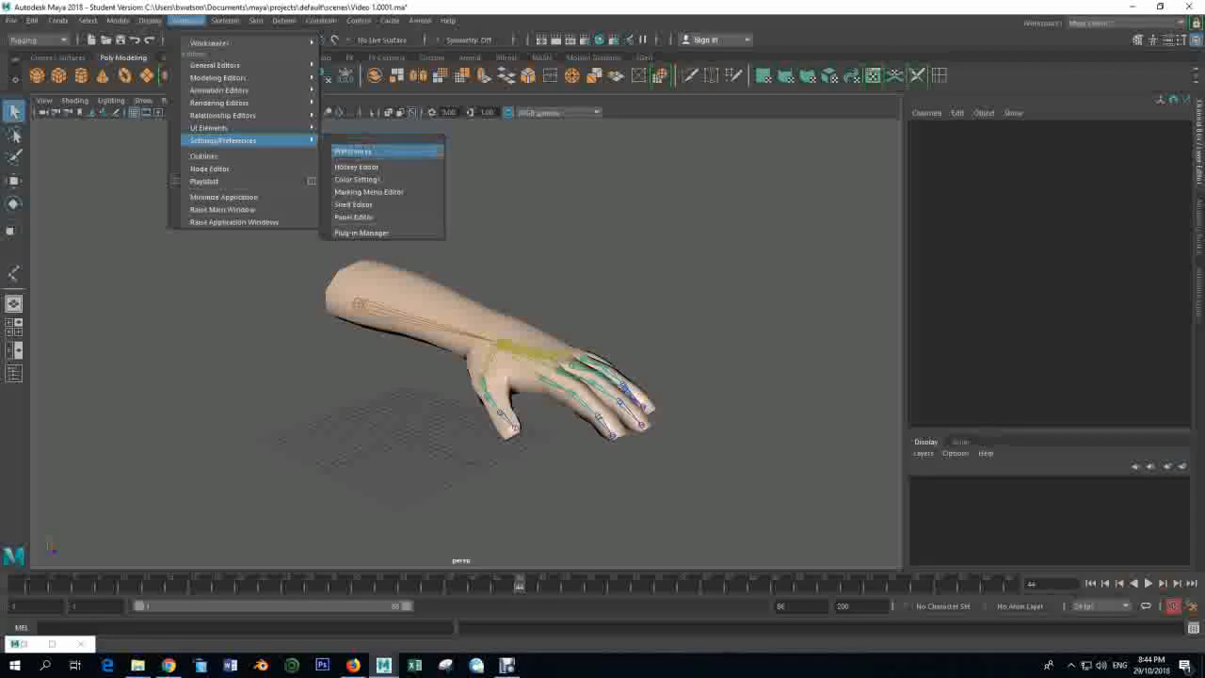
pyautogui.click(353, 152)
pyautogui.moveTo(493, 142)
pyautogui.mouseDown()
pyautogui.moveTo(761, 199)
pyautogui.moveTo(678, 181)
pyautogui.mouseUp()
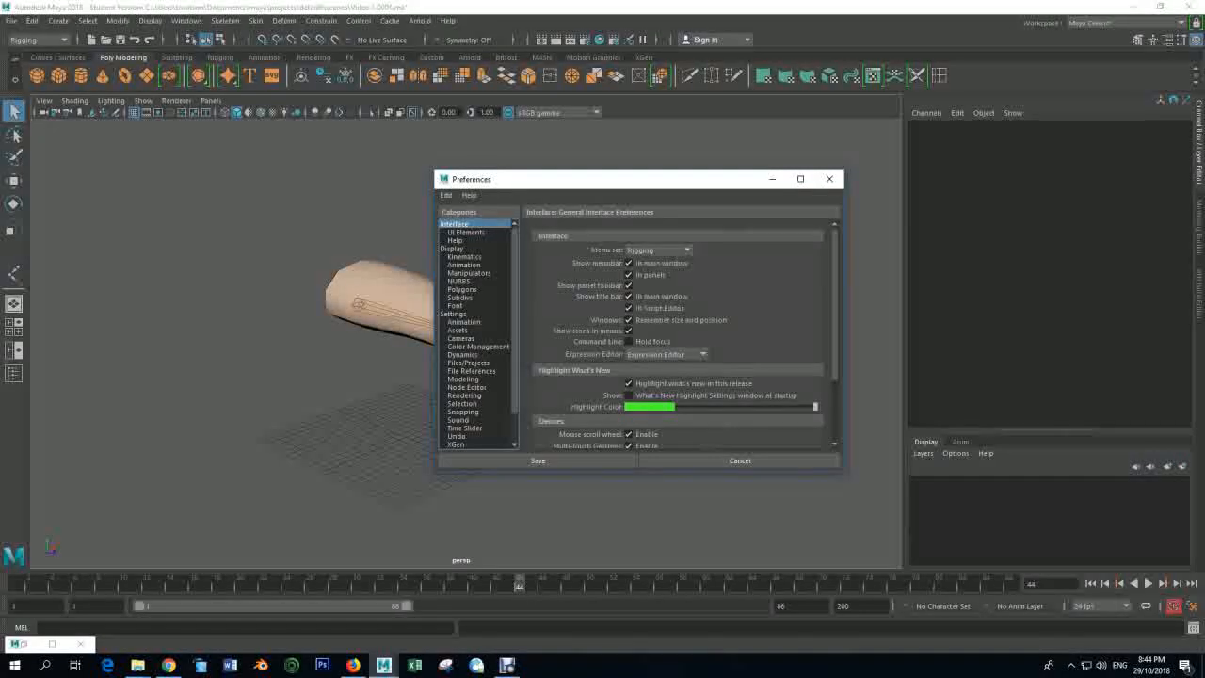
pyautogui.click(464, 322)
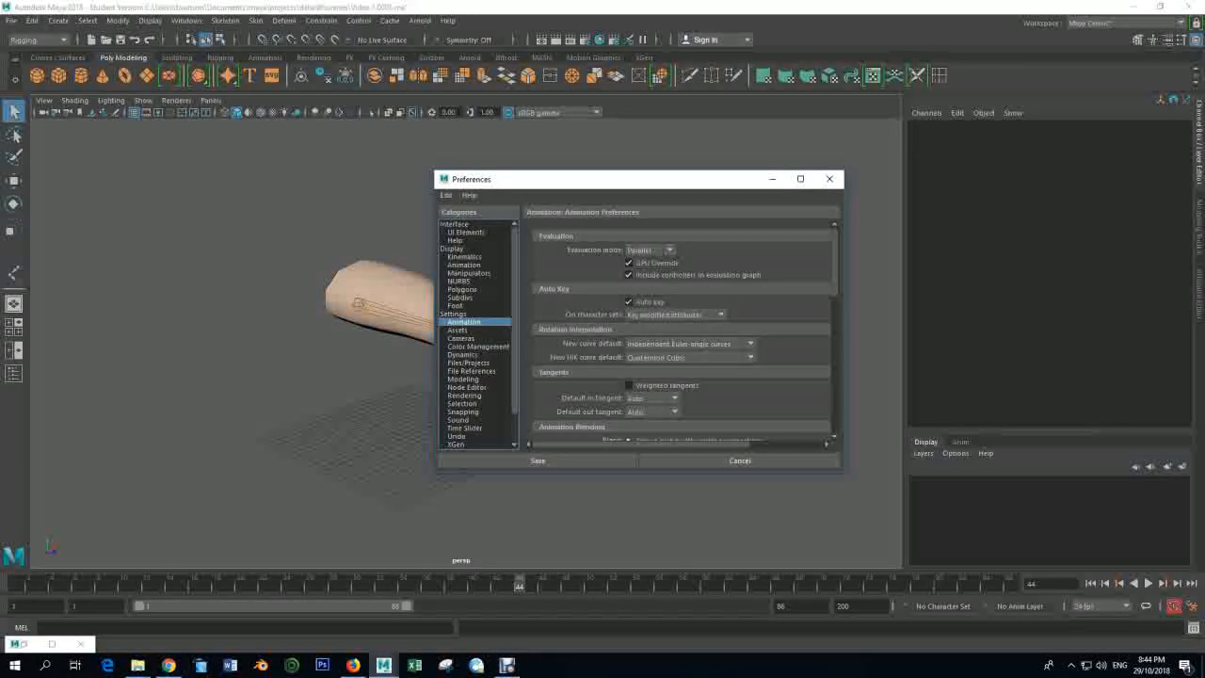
pyautogui.scroll(-2, 475, 330)
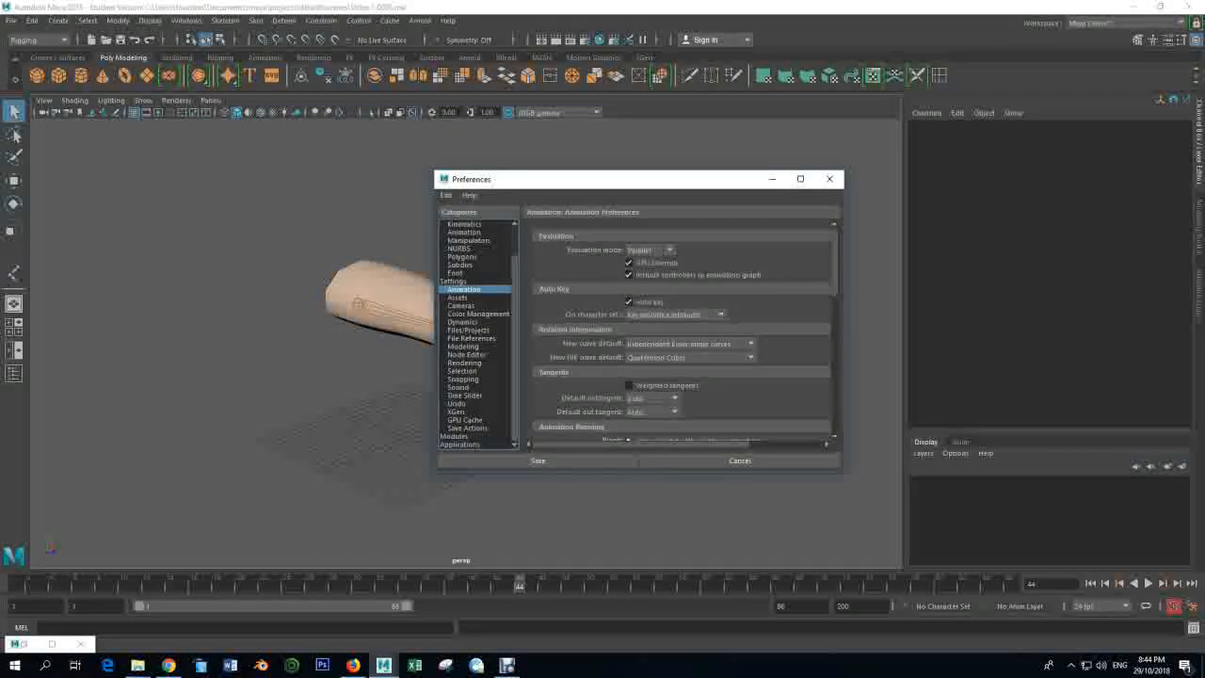
pyautogui.click(465, 396)
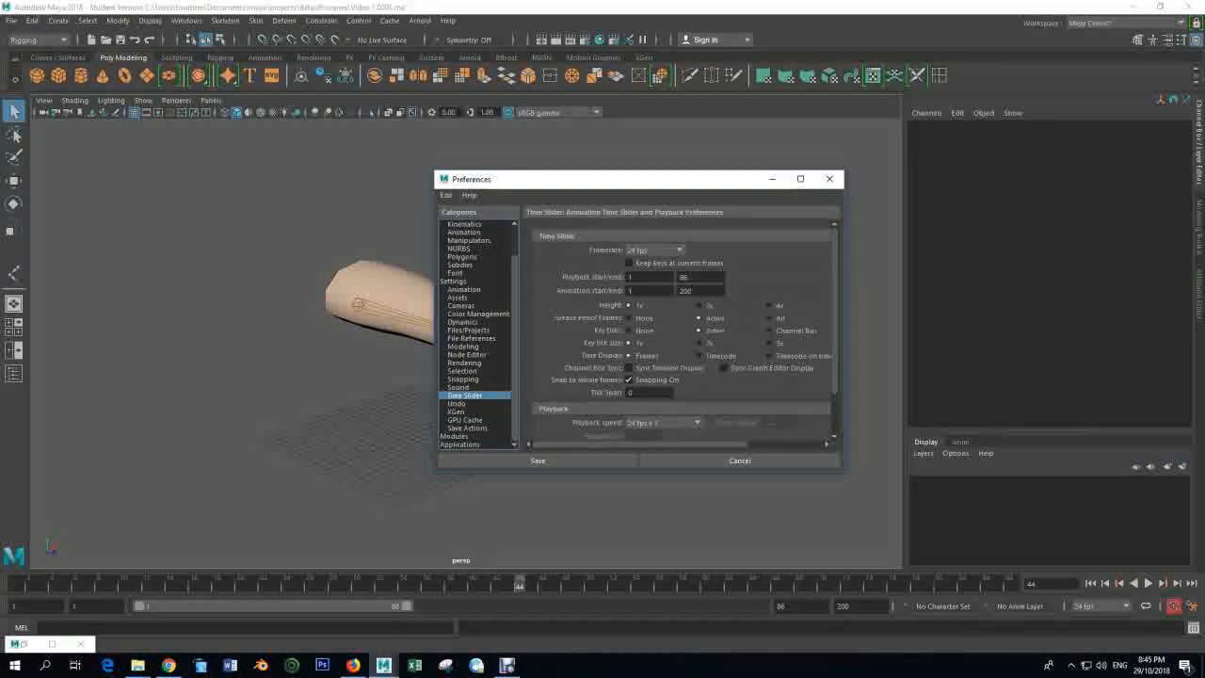
pyautogui.click(662, 423)
pyautogui.click(650, 447)
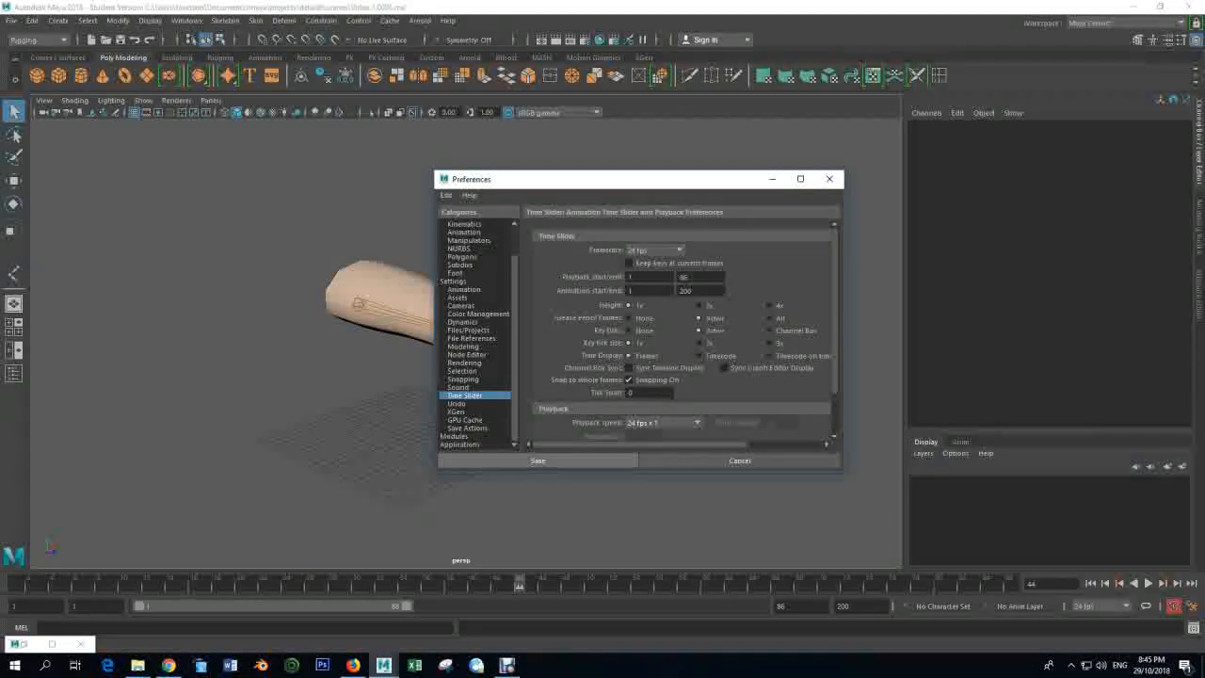
pyautogui.click(538, 461)
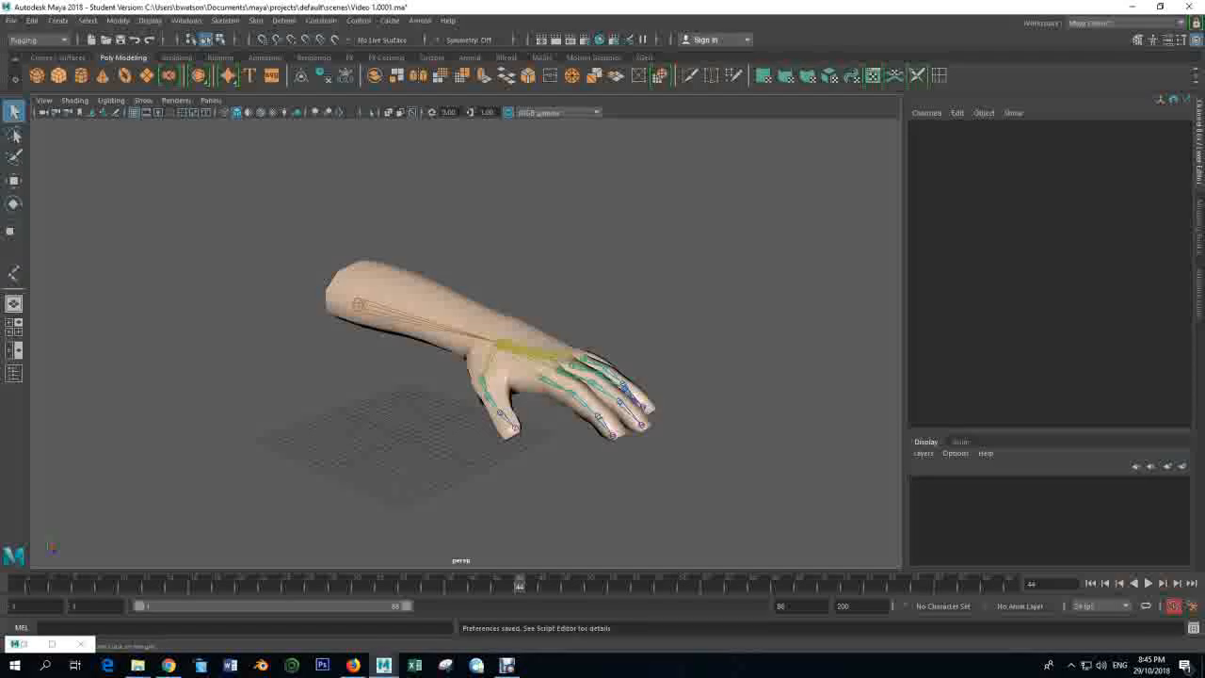
# - Create a polygon cube, move it to about 26.8 on Z beneath the fingers and scale it uniformly to about 14.9
pyautogui.click(59, 76)
pyautogui.press('w')
pyautogui.moveTo(491, 471); pyautogui.dragTo(703, 556)
pyautogui.press('r')
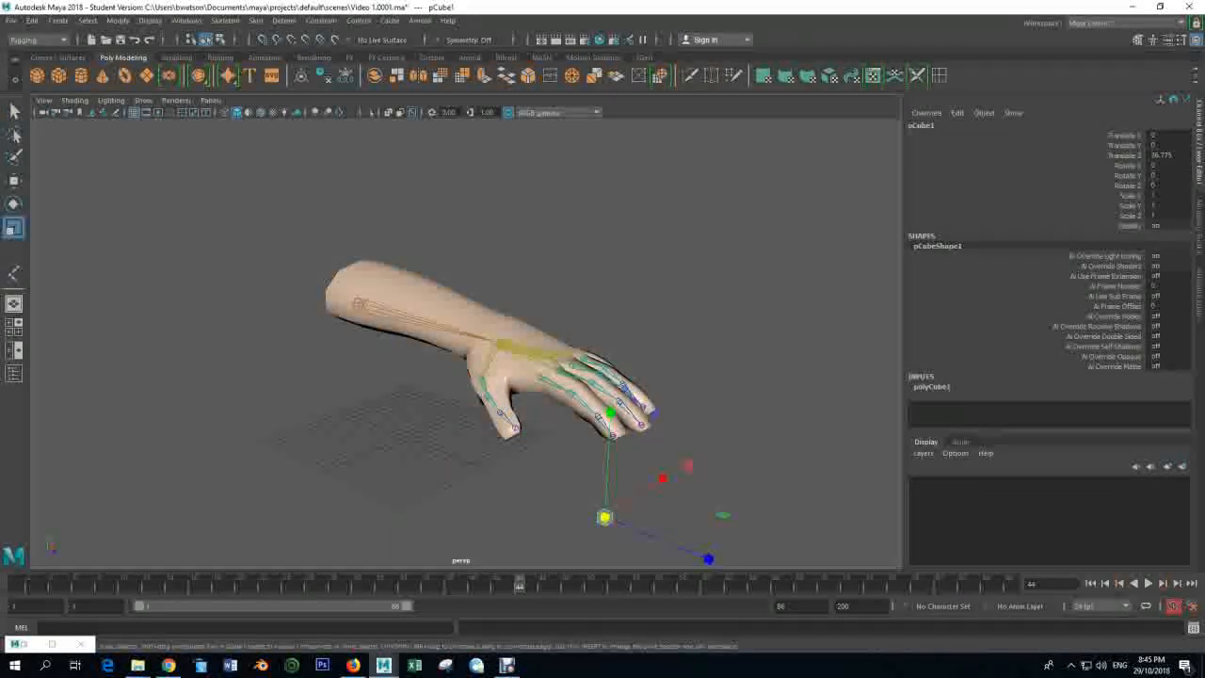
pyautogui.moveTo(605, 517); pyautogui.dragTo(754, 517)
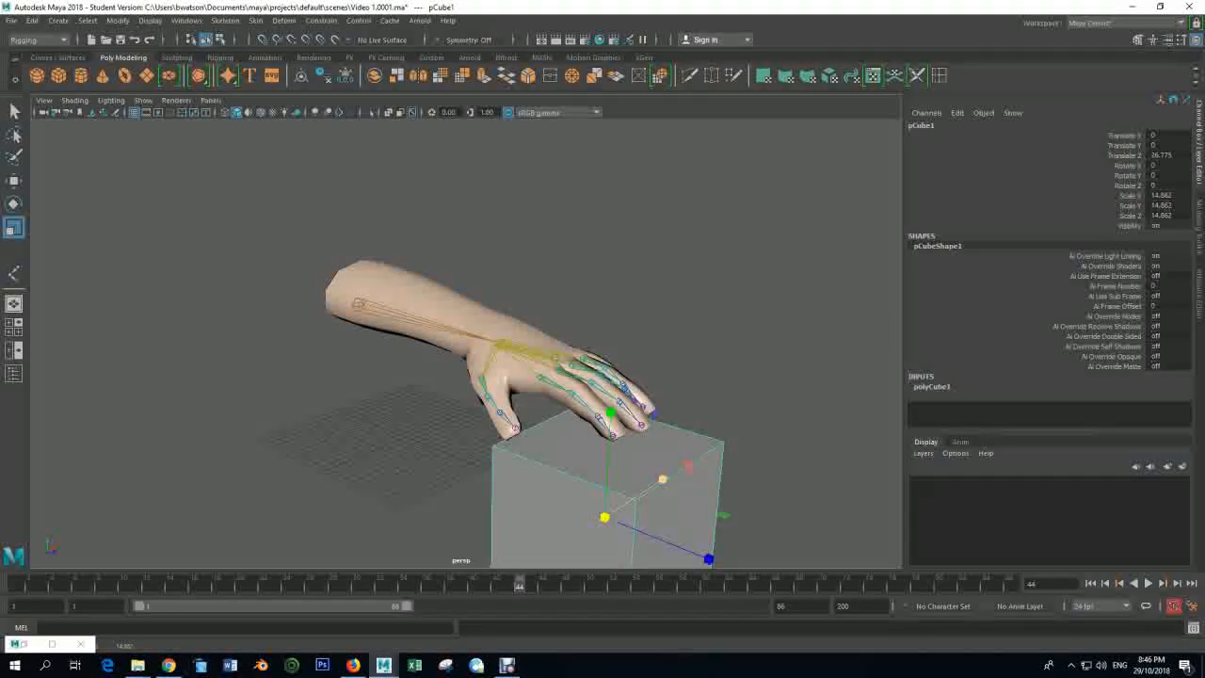
# - Lower the cube slightly so that it sits just beneath the fingers
pyautogui.keyDown('alt'); pyautogui.moveTo(663, 478); pyautogui.dragTo(715, 395); pyautogui.keyUp('alt')
pyautogui.press('w')
pyautogui.moveTo(688, 282); pyautogui.dragTo(678, 320)
pyautogui.click(699, 272)
# - Raise and turn the arm by rotating the forearm root joint to about -68.3 on X, 6.7 on Y and 36.1 on Z
pyautogui.click(383, 317)
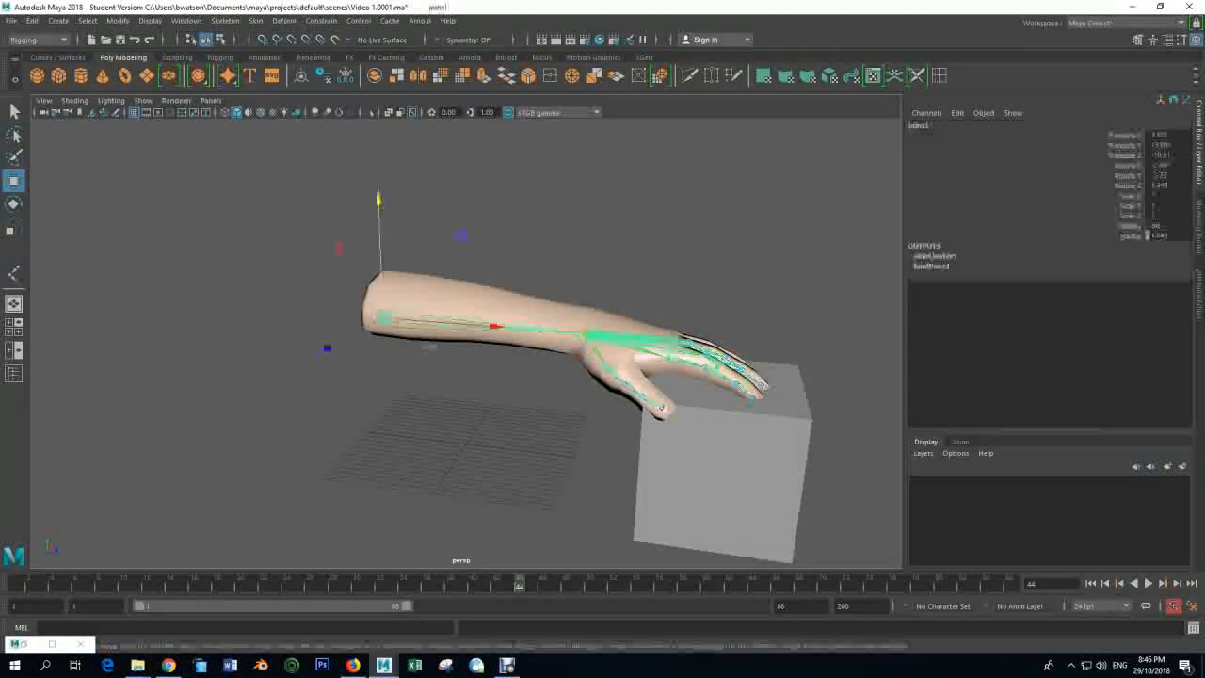
pyautogui.press('e')
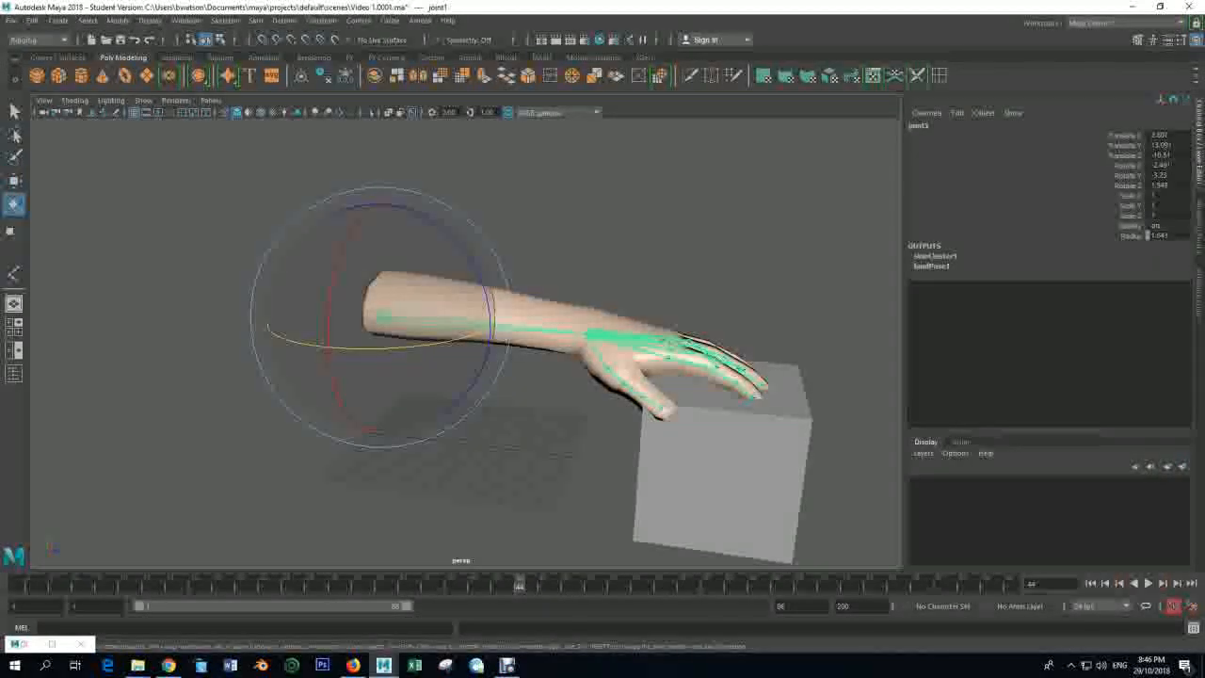
pyautogui.moveTo(358, 321); pyautogui.dragTo(377, 212)
pyautogui.keyDown('alt'); pyautogui.moveTo(565, 396); pyautogui.dragTo(527, 407); pyautogui.keyUp('alt')
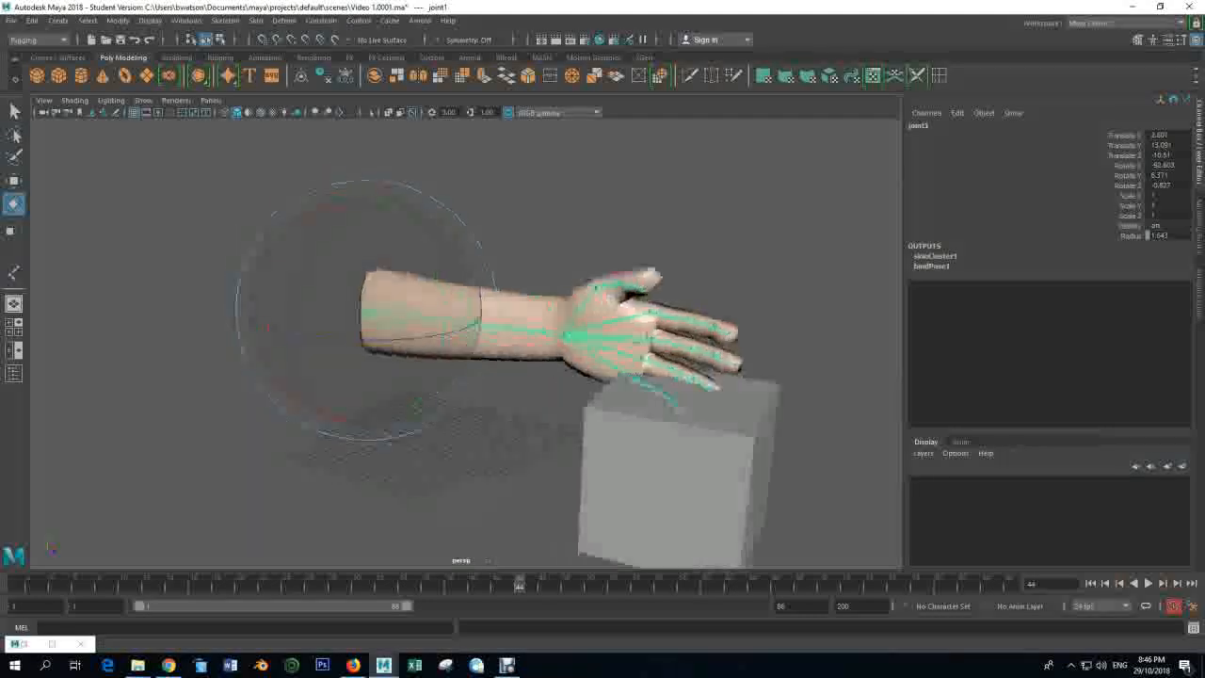
pyautogui.moveTo(469, 266); pyautogui.dragTo(399, 208)
pyautogui.keyDown('alt'); pyautogui.moveTo(537, 386); pyautogui.dragTo(330, 408); pyautogui.keyUp('alt')
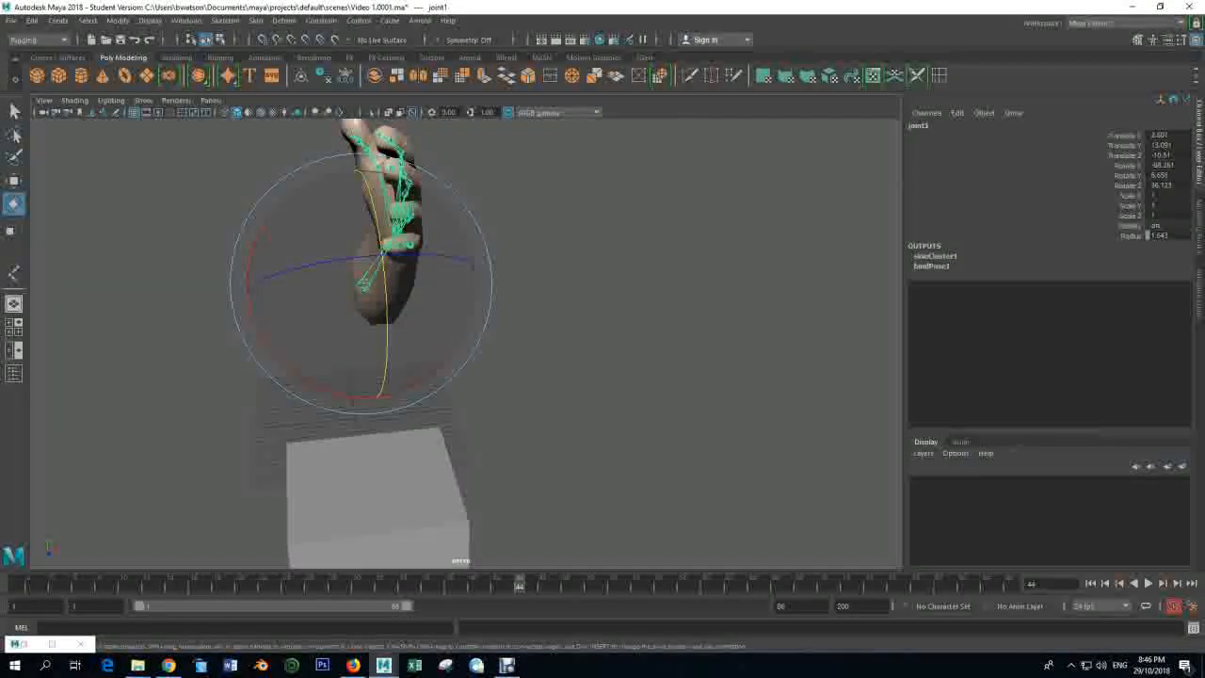
# - Move the forearm root joint to about -1.2, 13.3, -10.1 and shift the cube a little closer to the arm
pyautogui.press('w')
pyautogui.moveTo(469, 274); pyautogui.dragTo(448, 278)
pyautogui.keyDown('alt'); pyautogui.moveTo(449, 279); pyautogui.dragTo(641, 297); pyautogui.keyUp('alt')
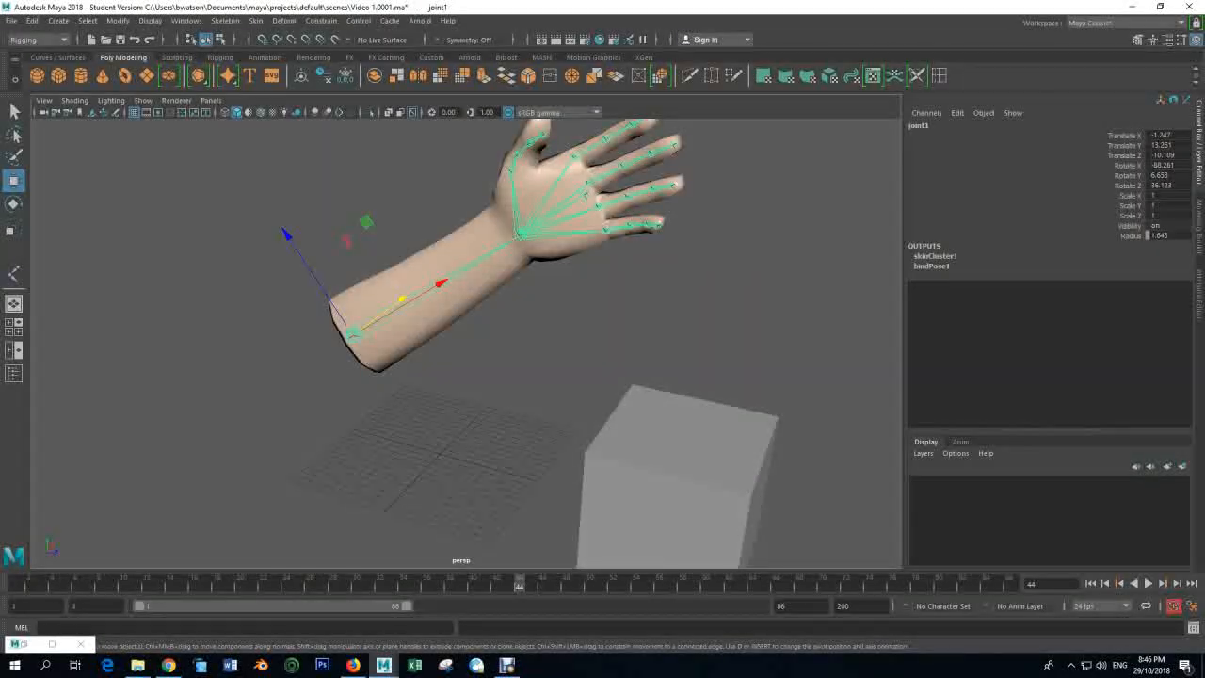
pyautogui.click(735, 489)
pyautogui.moveTo(802, 529); pyautogui.dragTo(774, 523)
# - Rotate the forearm root joint further, to about -88 on X, 6.6 on Y and 38.6 on Z
pyautogui.click(441, 283)
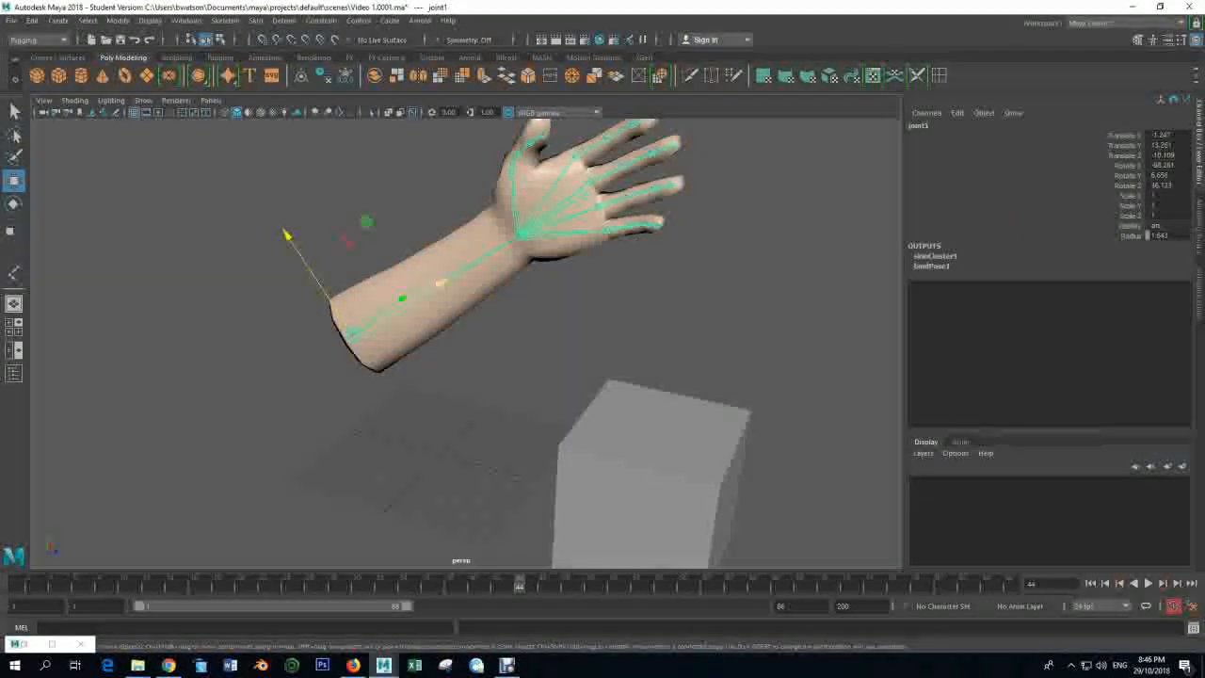
pyautogui.press('e')
pyautogui.keyDown('alt'); pyautogui.moveTo(430, 409); pyautogui.dragTo(304, 402); pyautogui.keyUp('alt')
pyautogui.moveTo(396, 253); pyautogui.dragTo(467, 251)
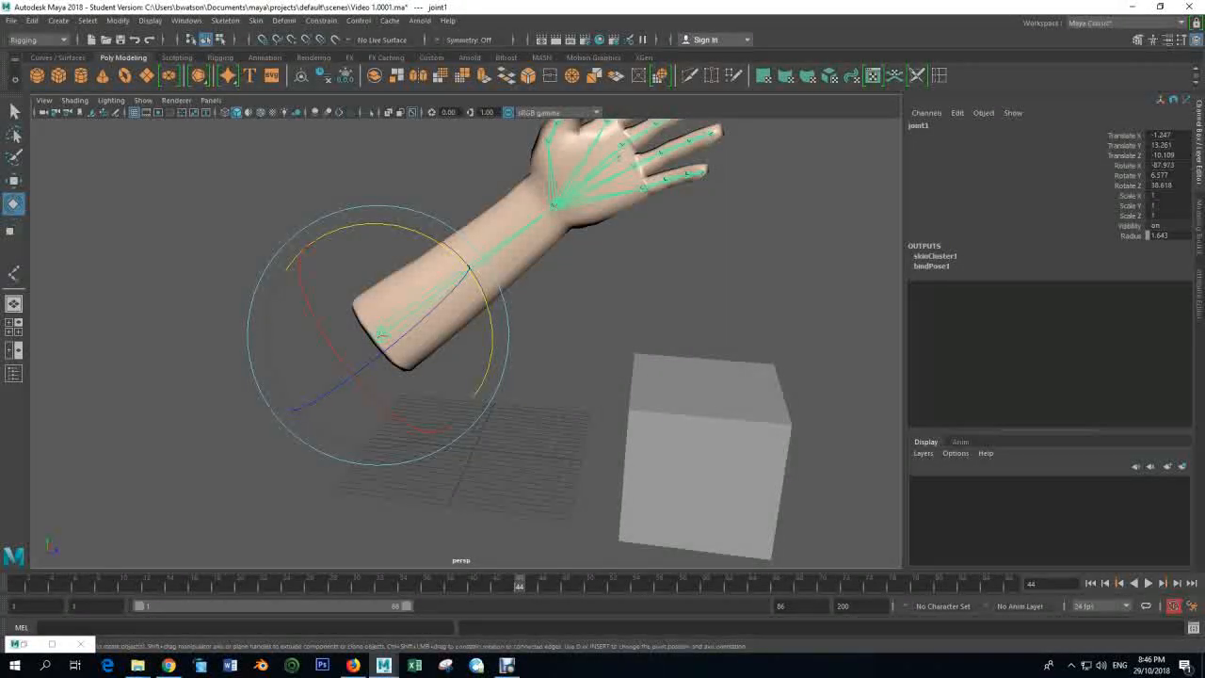
# - Set a keyframe on the forearm root joint at frame 1
pyautogui.hotkey('alt', 'd')
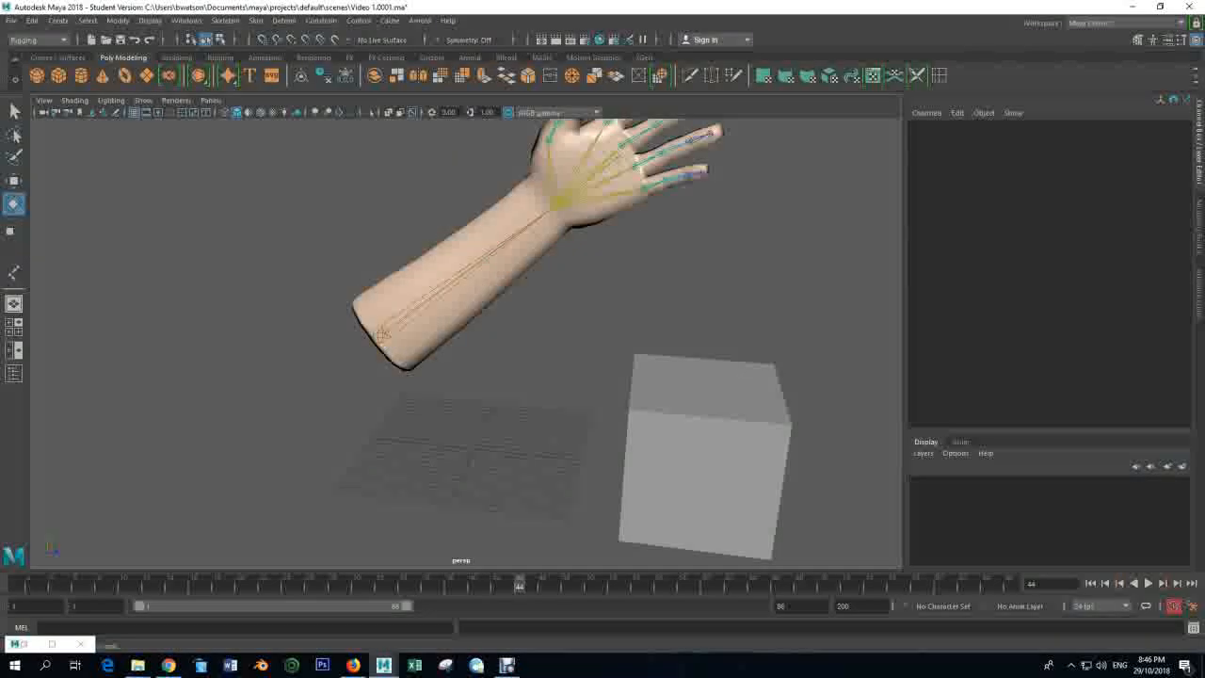
pyautogui.click(381, 335)
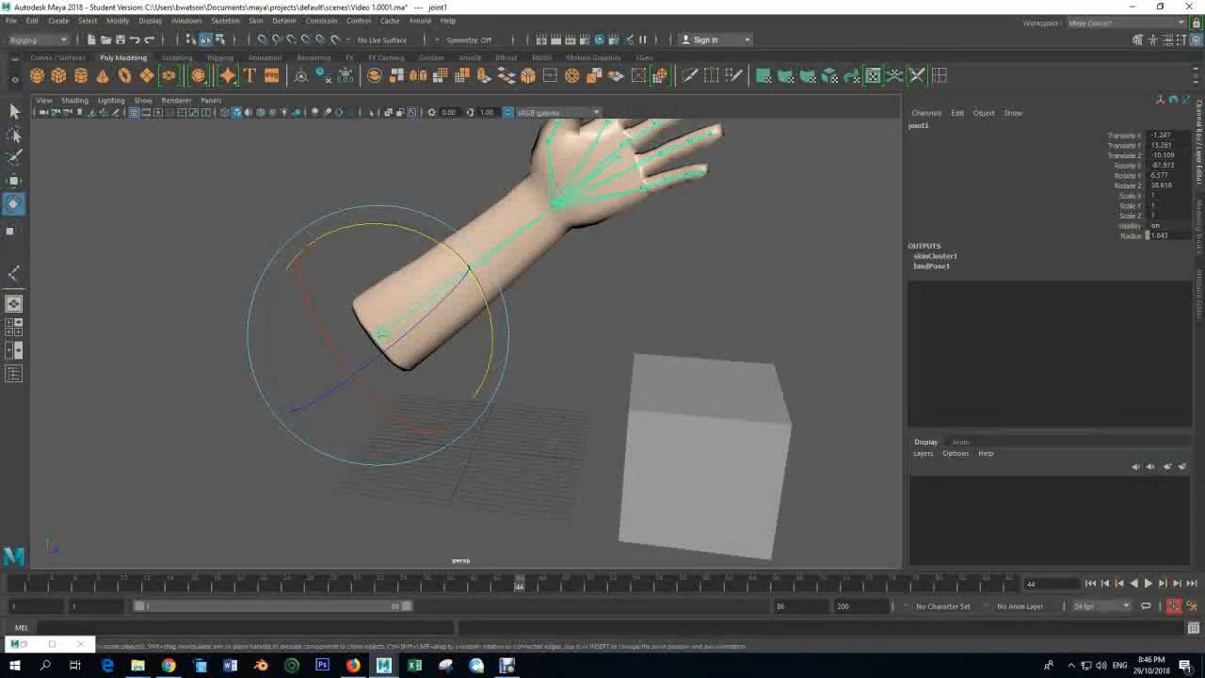
pyautogui.moveTo(100, 585); pyautogui.dragTo(15, 585)
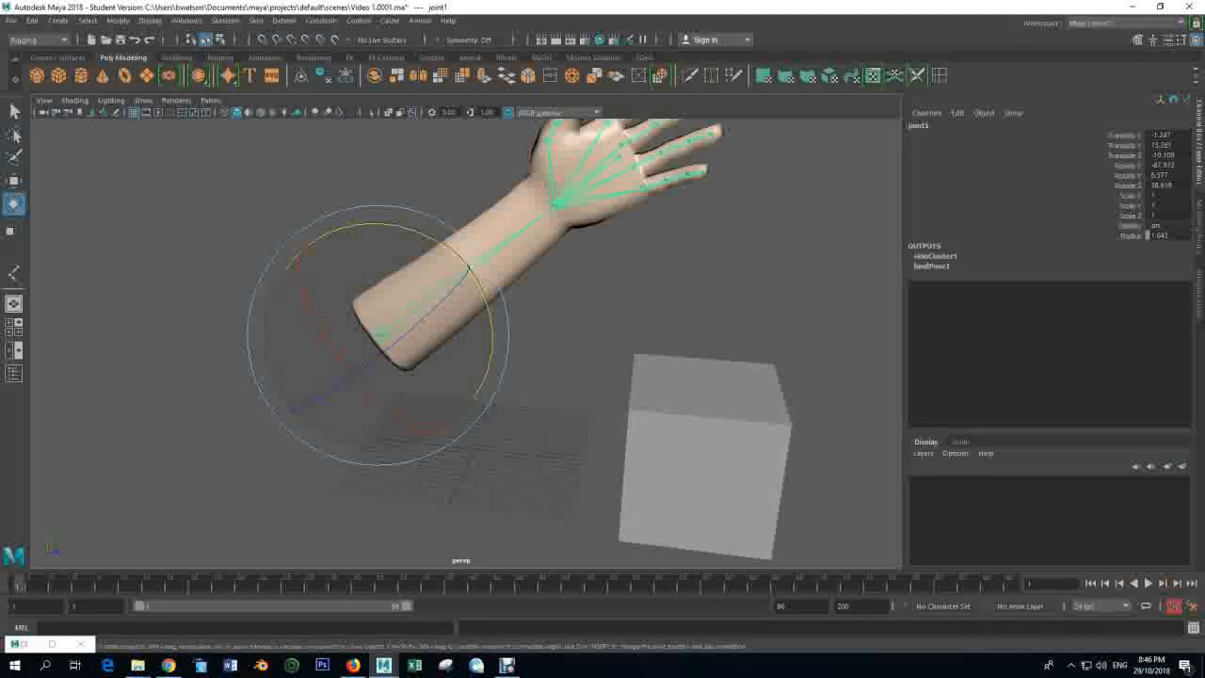
pyautogui.press('s')
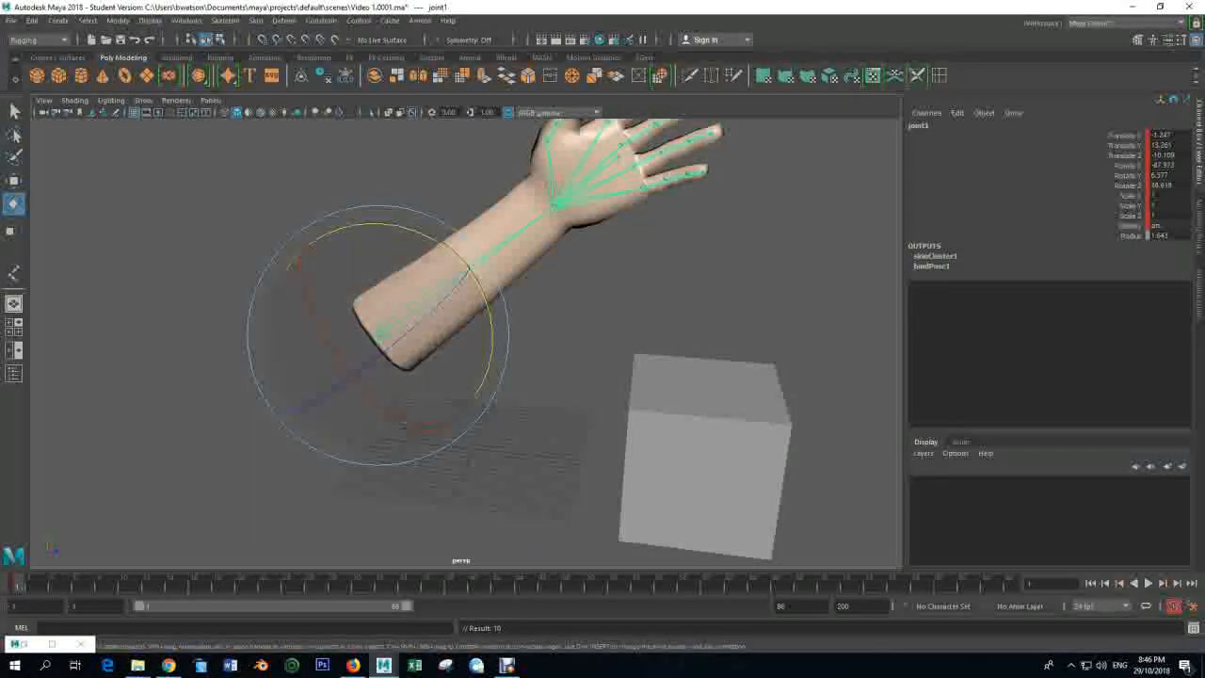
# - Set frame 1 keyframes on the wrist joint and on the palm and thumb joints
pyautogui.scroll(5, 465, 343)
pyautogui.keyDown('alt'); pyautogui.moveTo(734, 132); pyautogui.dragTo(676, 288, button='middle'); pyautogui.keyUp('alt')
pyautogui.click(676, 288)
pyautogui.press('q')
pyautogui.press('s')
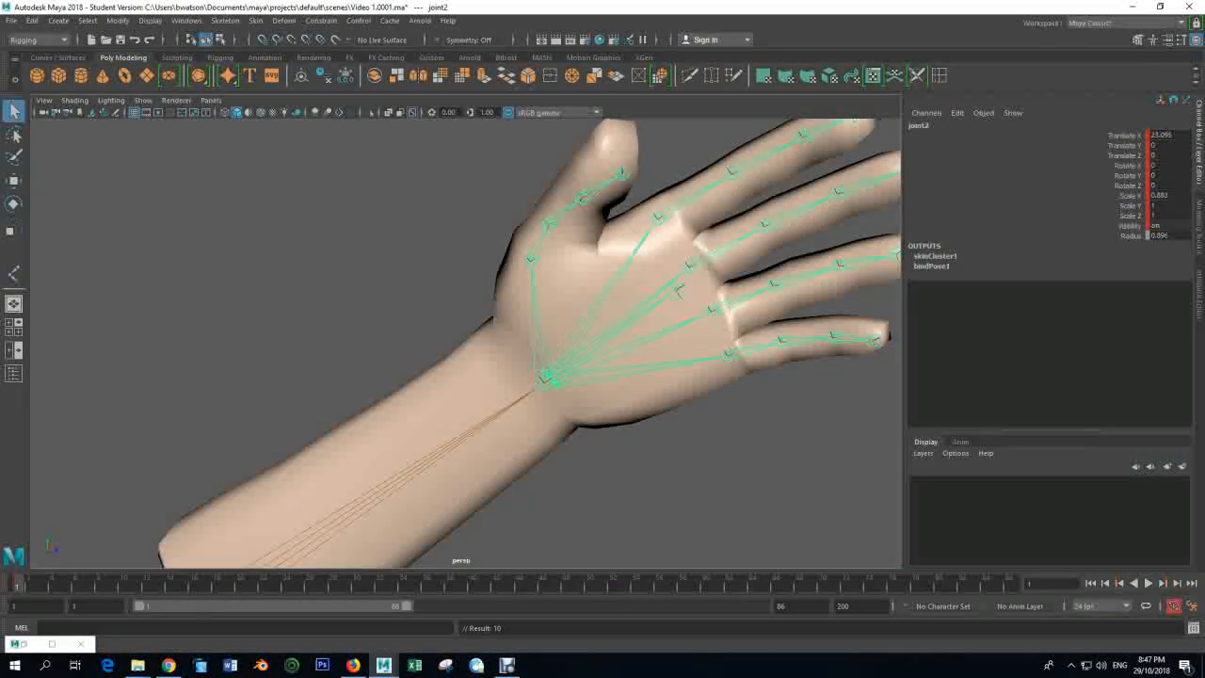
pyautogui.click(676, 291)
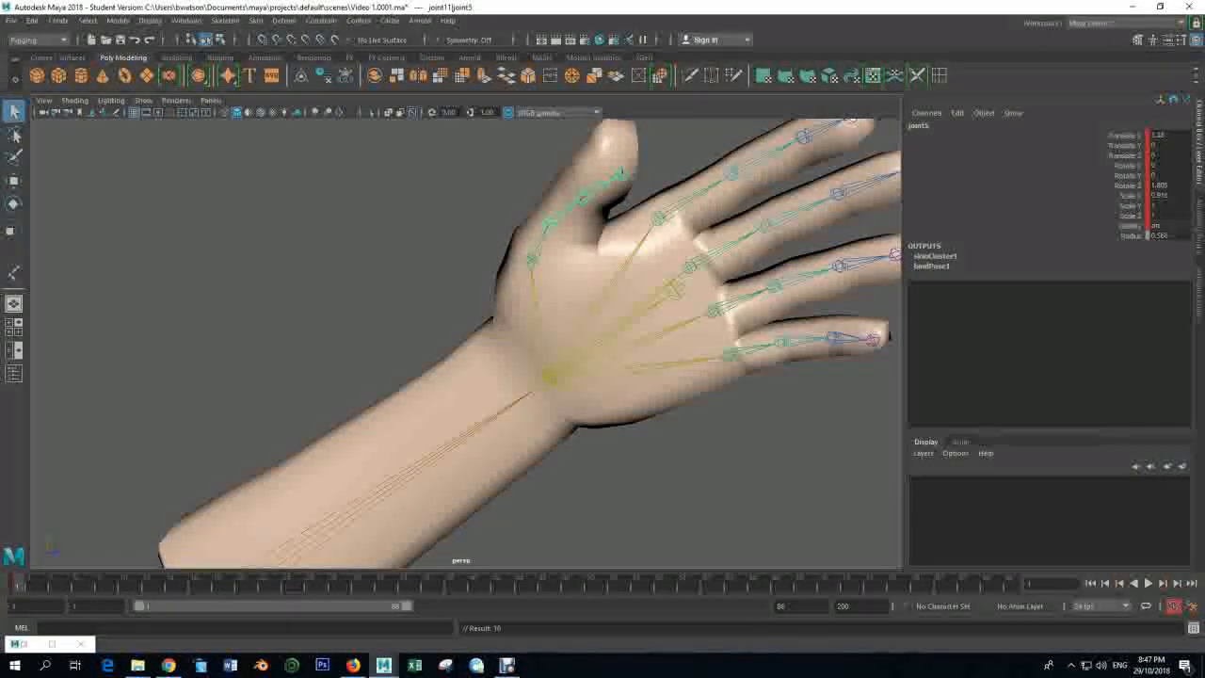
# - Set frame 1 keyframes on the three joints of the index finger
pyautogui.click(659, 218)
pyautogui.press('s')
pyautogui.click(732, 173)
pyautogui.press('s')
pyautogui.click(803, 137)
pyautogui.press('s')
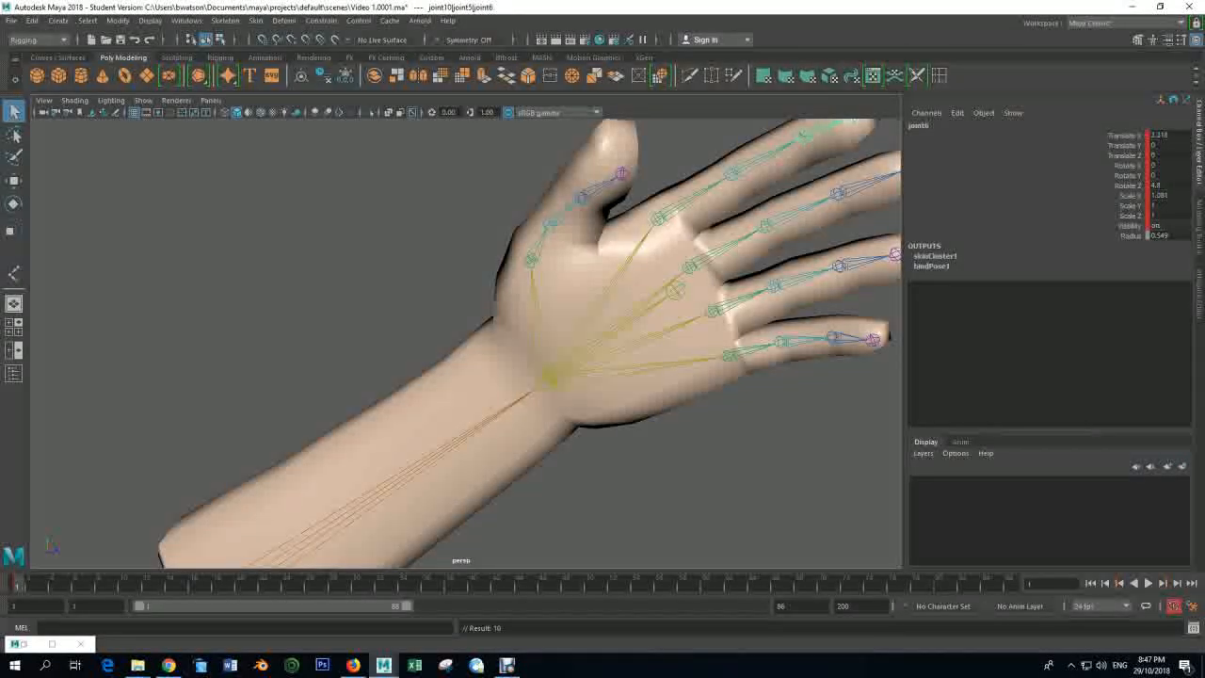
# - Set frame 1 keyframes on the three joints of the middle finger
pyautogui.click(706, 247)
pyautogui.click(690, 267)
pyautogui.press('s')
pyautogui.click(766, 224)
pyautogui.press('s')
pyautogui.click(838, 192)
pyautogui.press('s')
# - Set frame 1 keyframes on the three joints of the ring finger
pyautogui.click(839, 266)
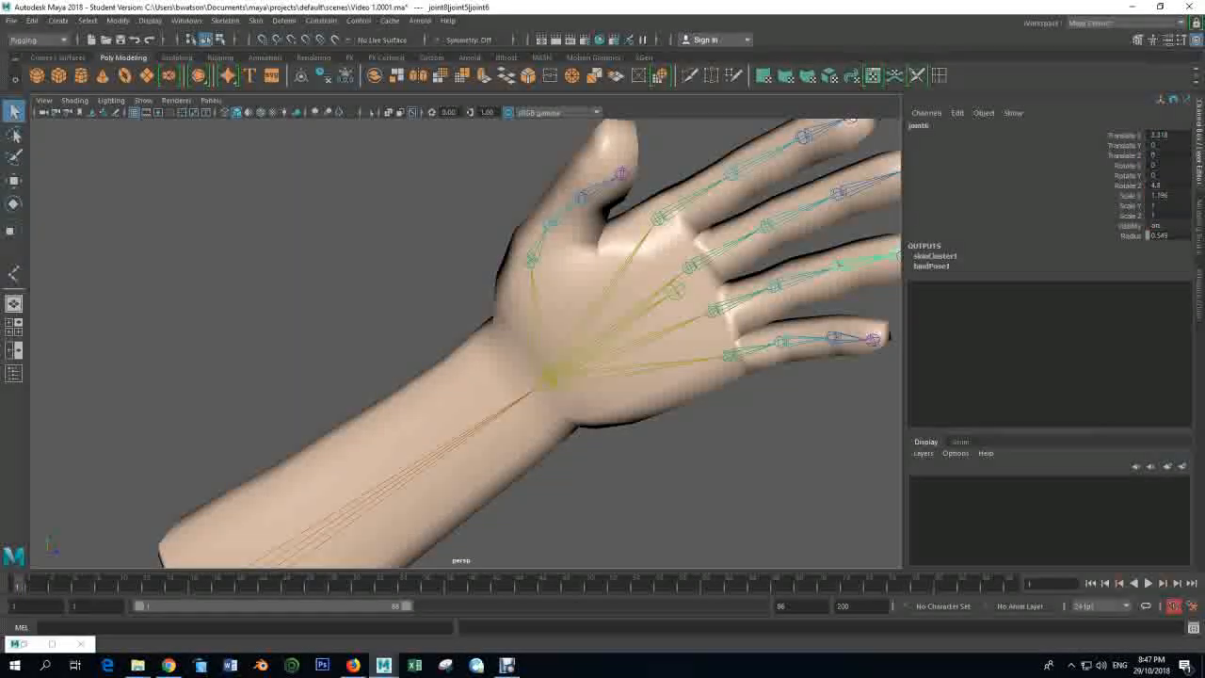
pyautogui.click(774, 285)
pyautogui.press('s')
pyautogui.click(713, 309)
pyautogui.press('s')
# - Set frame 1 keyframes on the three joints of the little finger
pyautogui.click(730, 355)
pyautogui.press('s')
pyautogui.click(781, 341)
pyautogui.press('s')
pyautogui.click(834, 337)
pyautogui.press('s')
pyautogui.press('s')
# - Check the ring finger for keys and key the middle finger's base joint again at frame 1
pyautogui.click(772, 283)
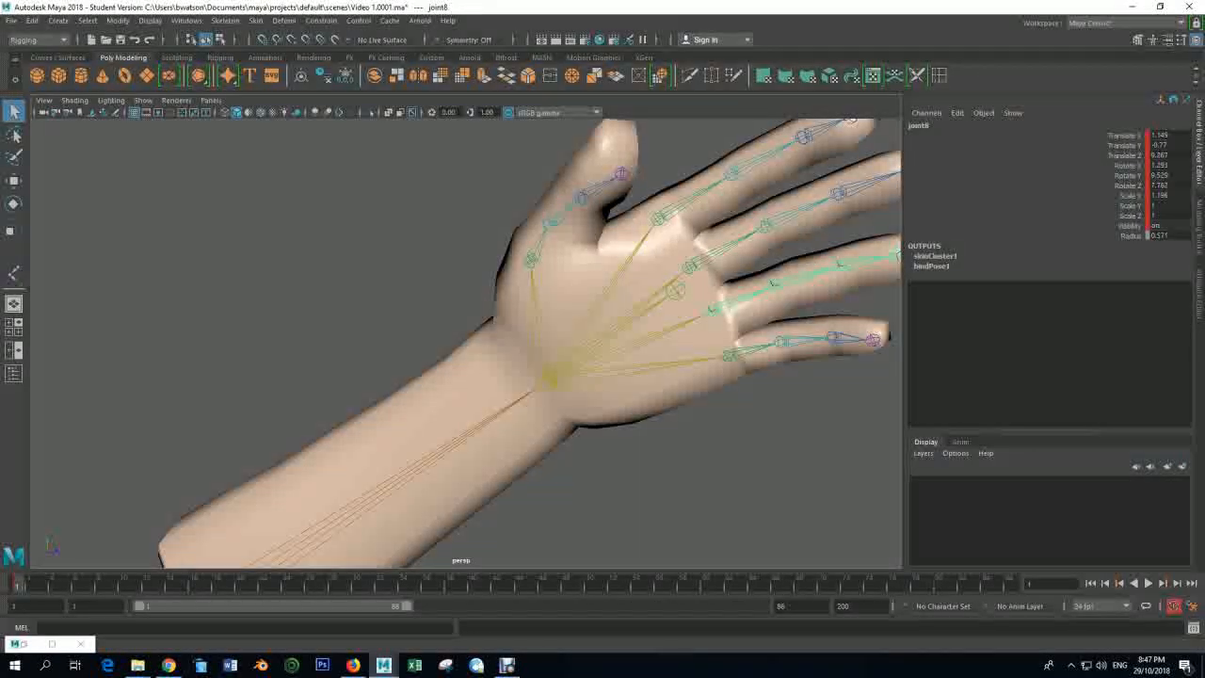
pyautogui.click(690, 266)
pyautogui.press('s')
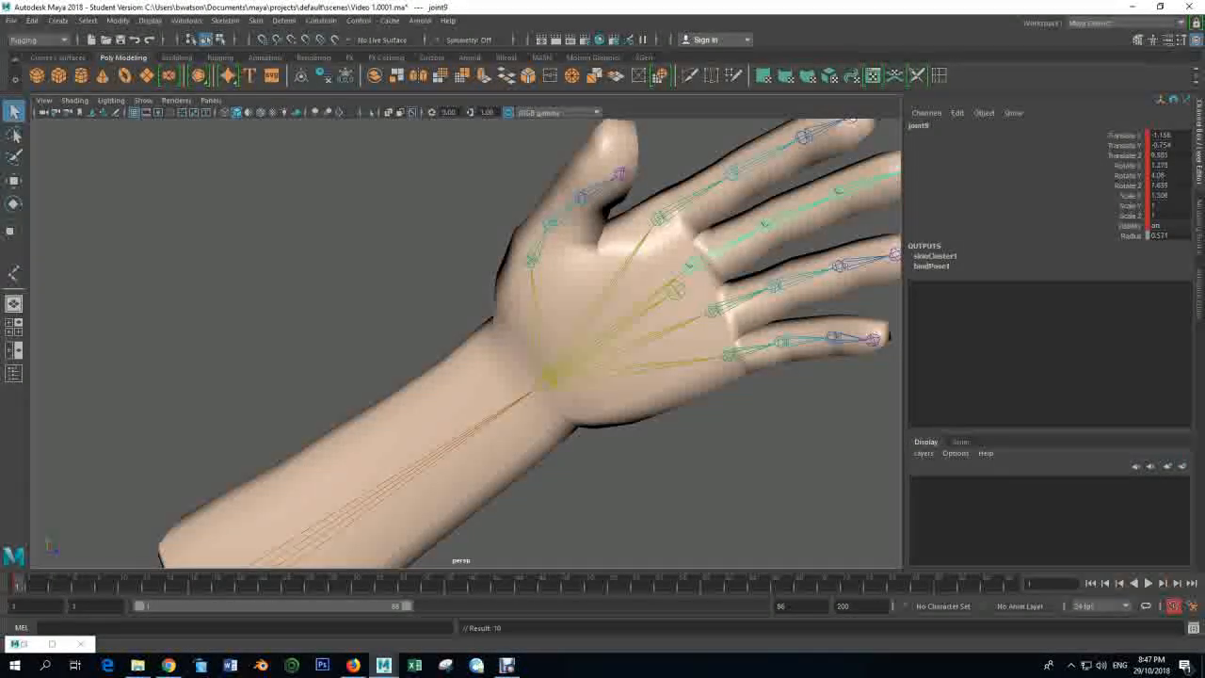
# - Add the hand mesh to a new display layer and set that layer to reference so the mesh cannot be selected
pyautogui.click(612, 396)
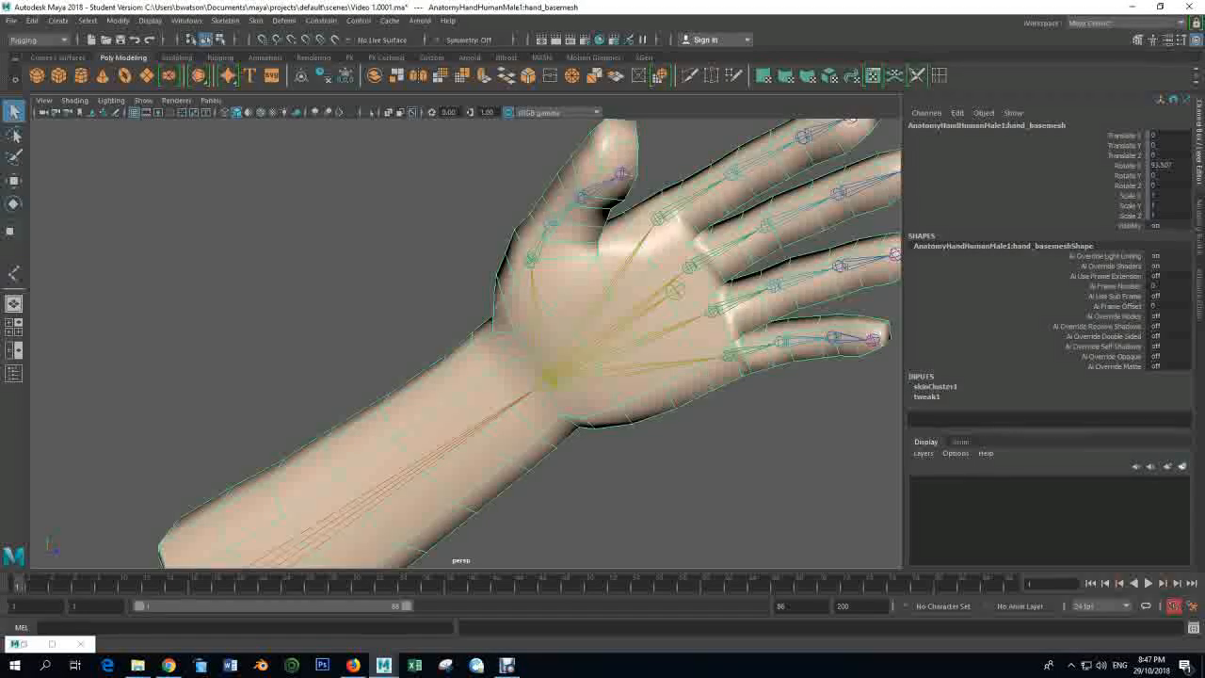
pyautogui.click(1182, 466)
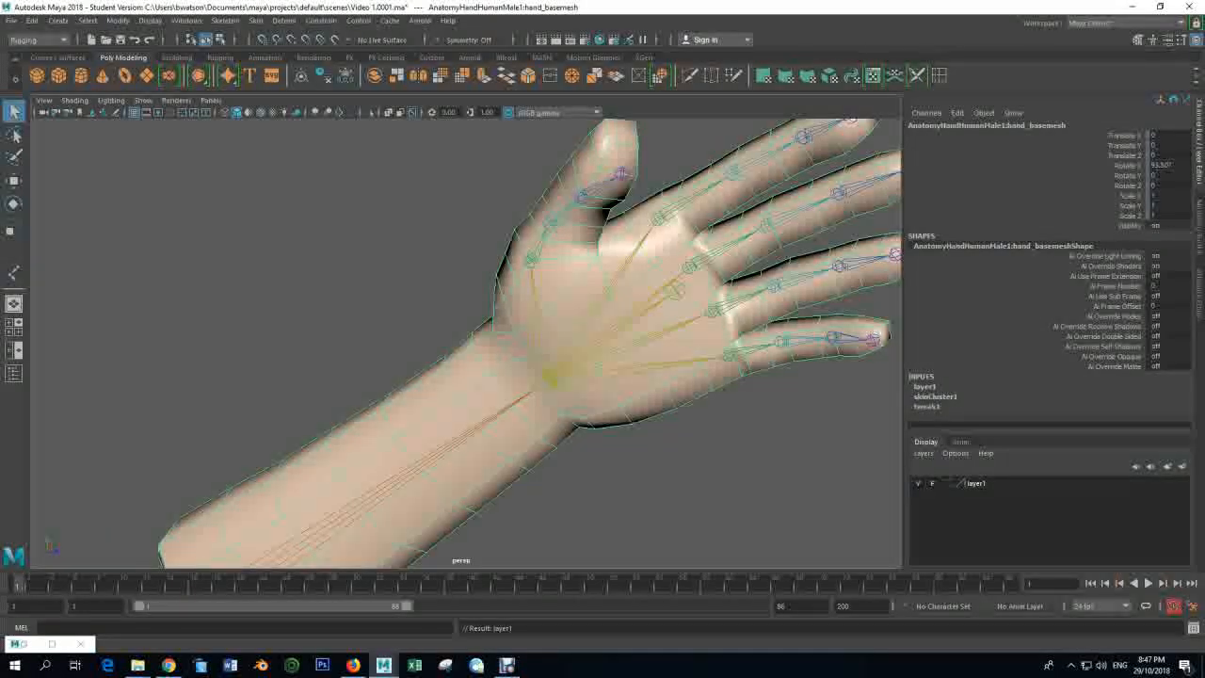
pyautogui.click(946, 483)
pyautogui.click(947, 483)
pyautogui.click(281, 464)
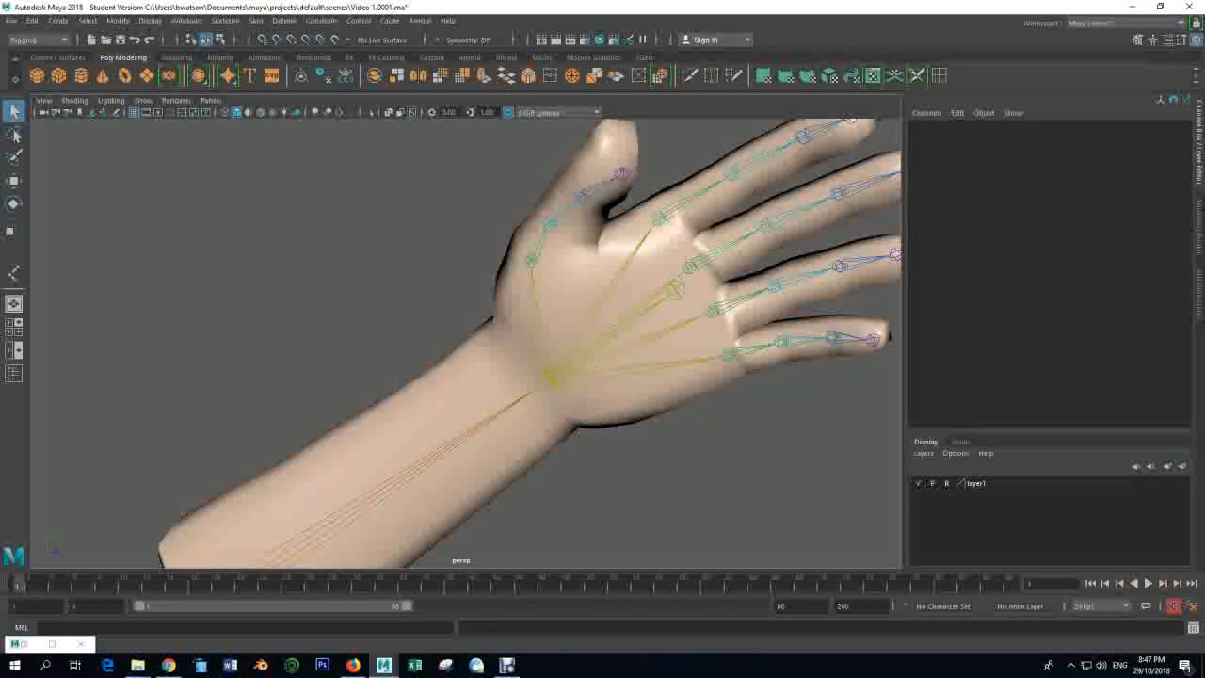
# - Set a frame 1 keyframe on the wrist joint and check the little and ring finger joints for existing keys
pyautogui.click(550, 376)
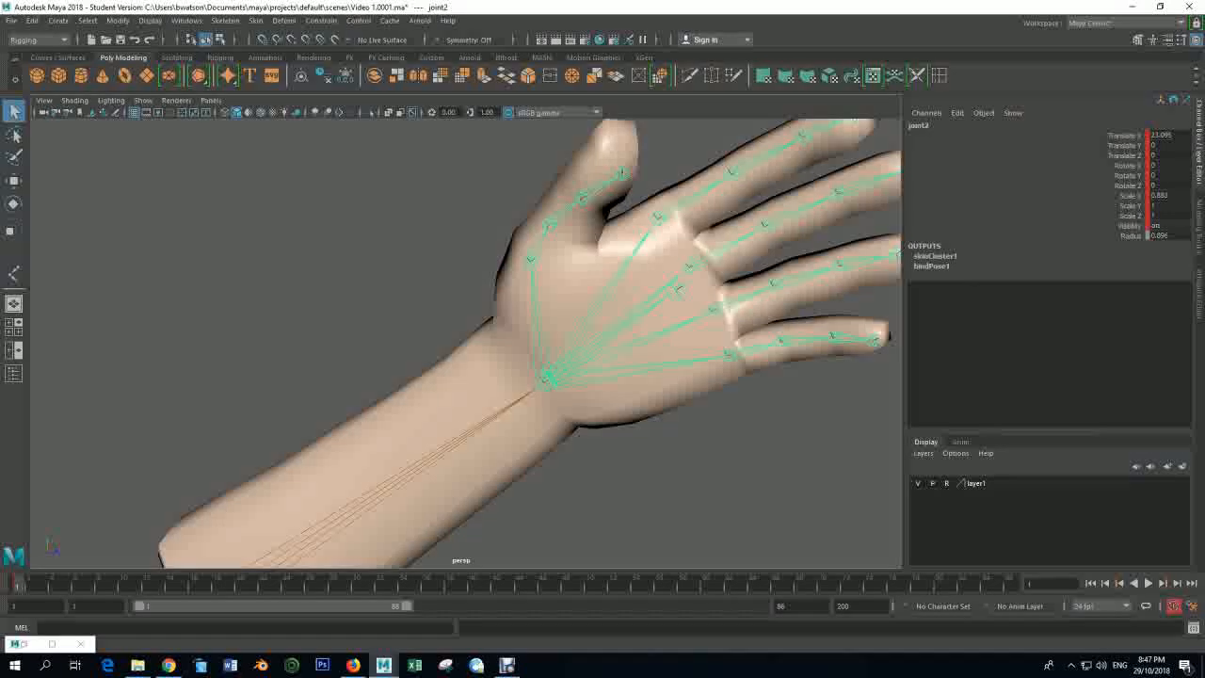
pyautogui.press('s')
pyautogui.click(730, 355)
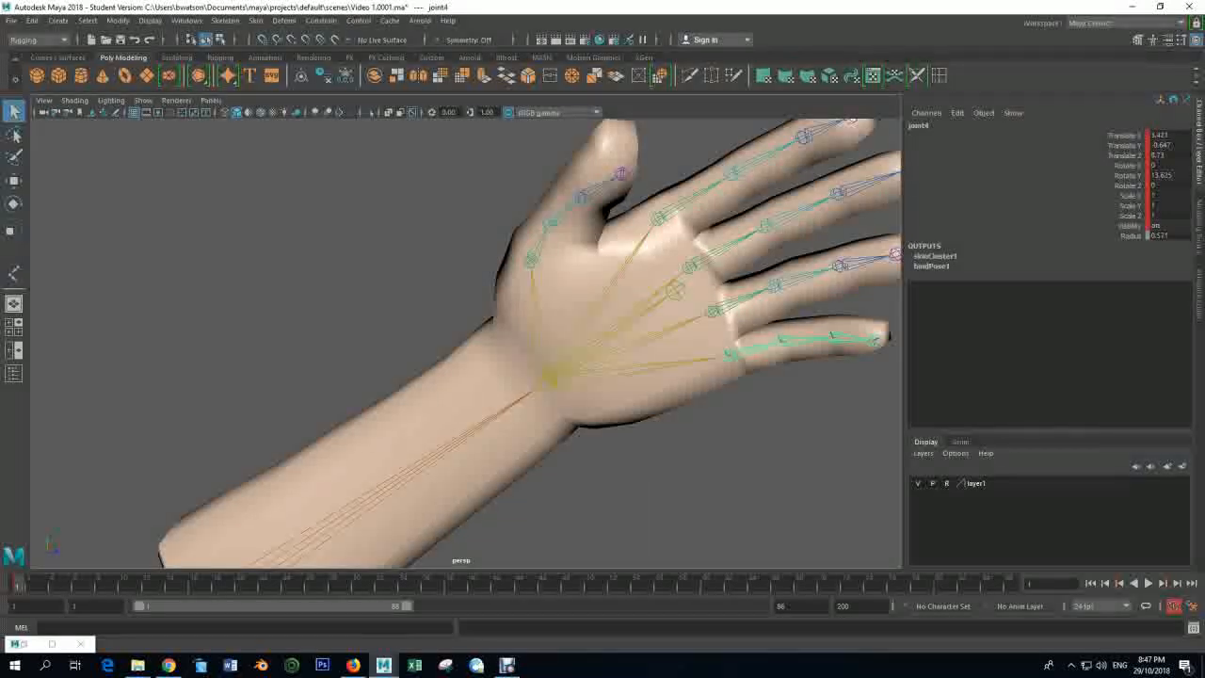
pyautogui.click(781, 340)
pyautogui.click(832, 336)
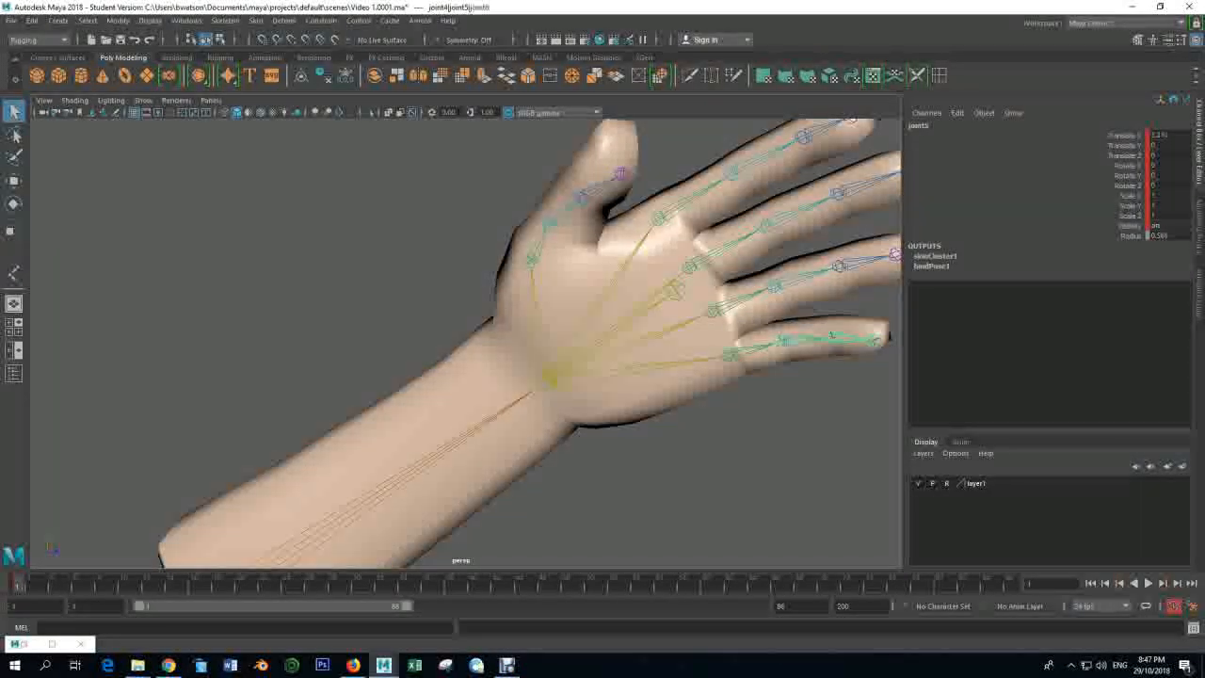
pyautogui.click(713, 311)
pyautogui.click(774, 283)
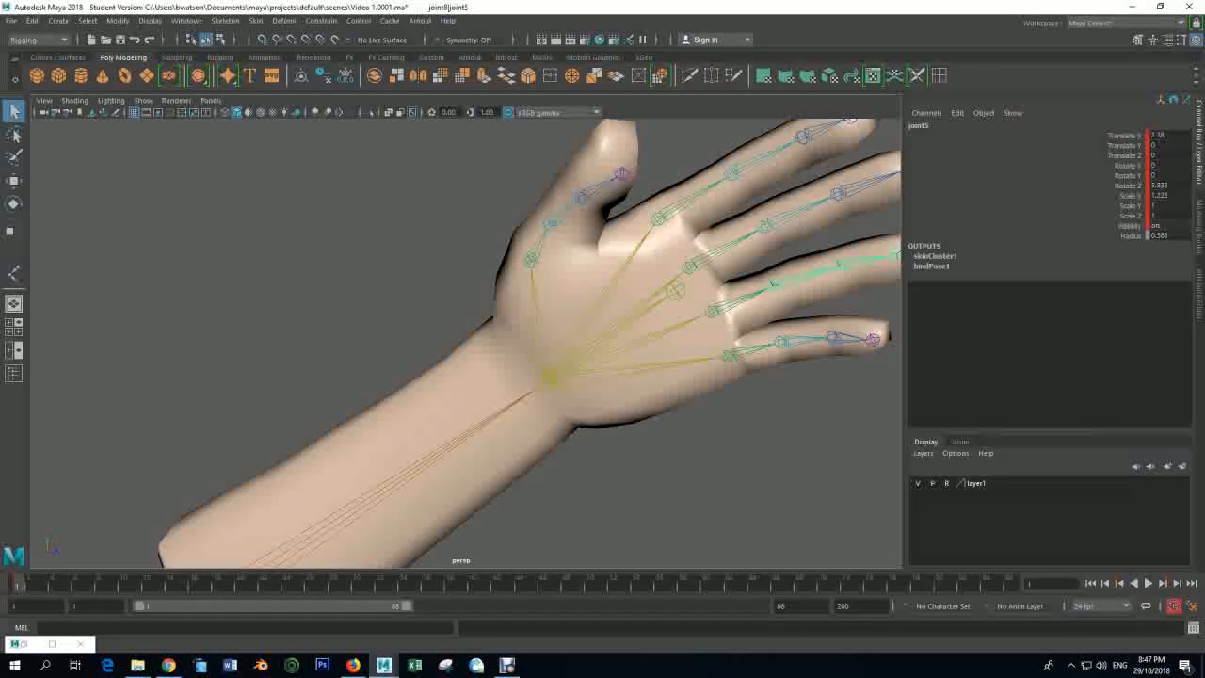
# - Advance the animation to frame 48 and set a keyframe on the ring finger's middle joint
pyautogui.hotkey('alt', 'v')
pyautogui.hotkey('alt', 'v')
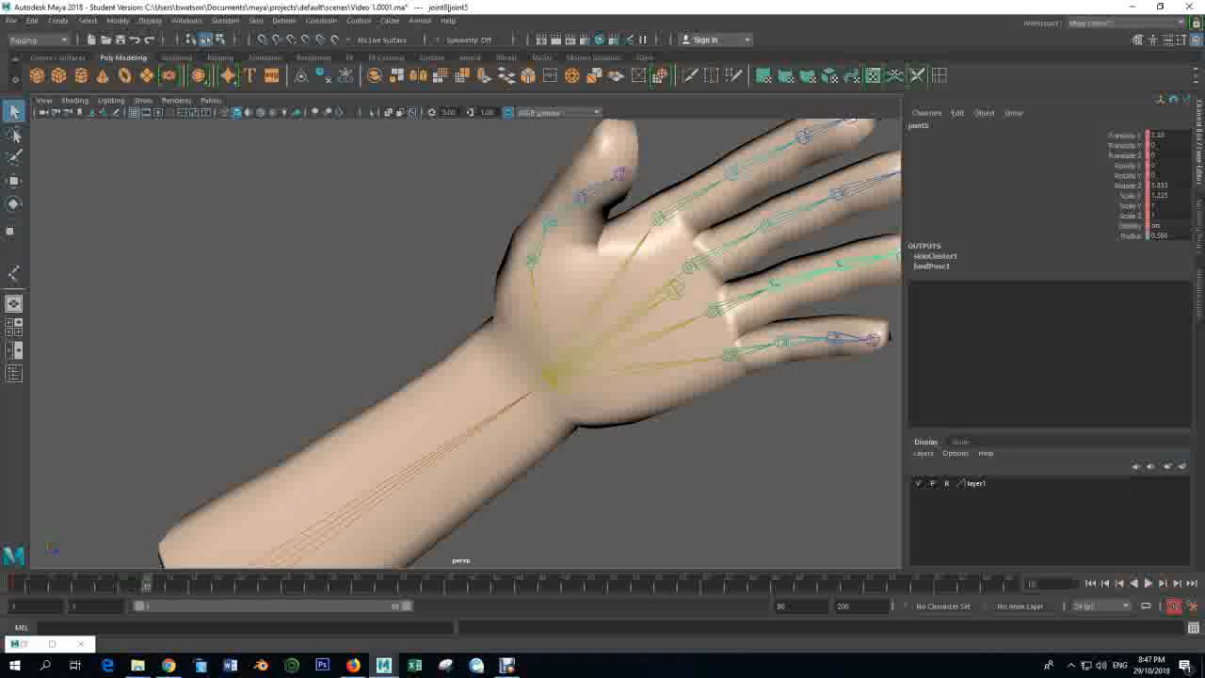
pyautogui.scroll(-4, 466, 344)
pyautogui.scroll(-2, 460, 343)
pyautogui.keyDown('alt'); pyautogui.moveTo(466, 344); pyautogui.dragTo(436, 358); pyautogui.keyUp('alt')
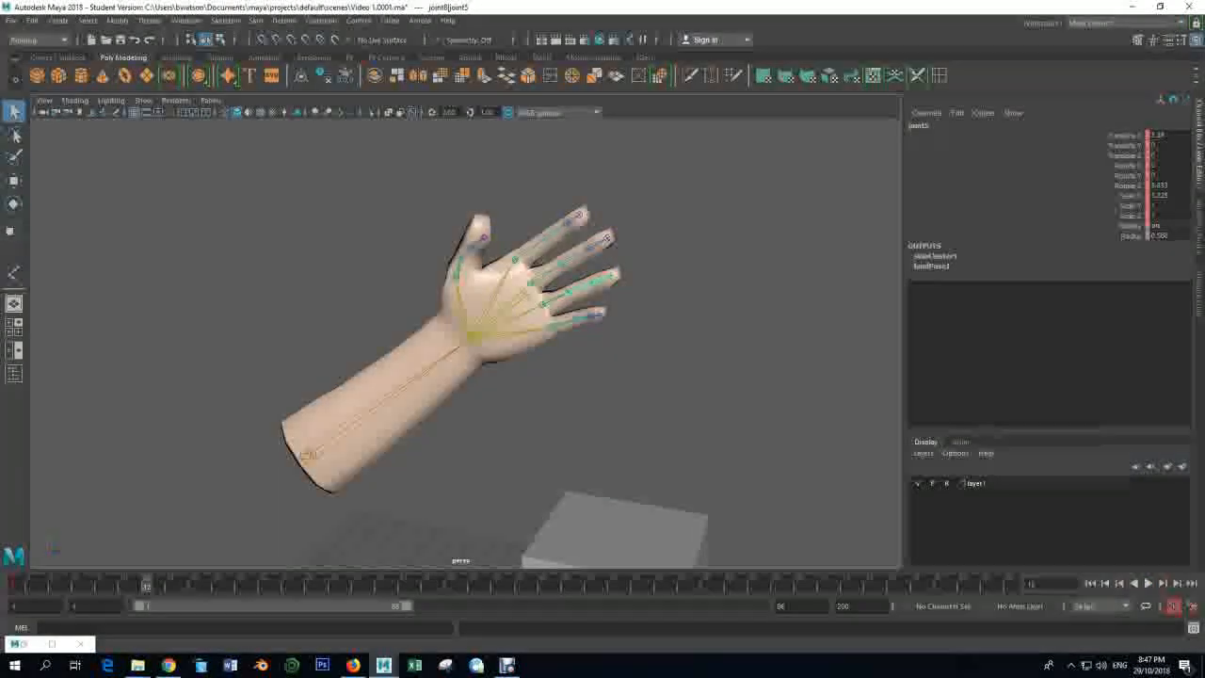
pyautogui.hotkey('alt', 'v')
pyautogui.hotkey('alt', 'v')
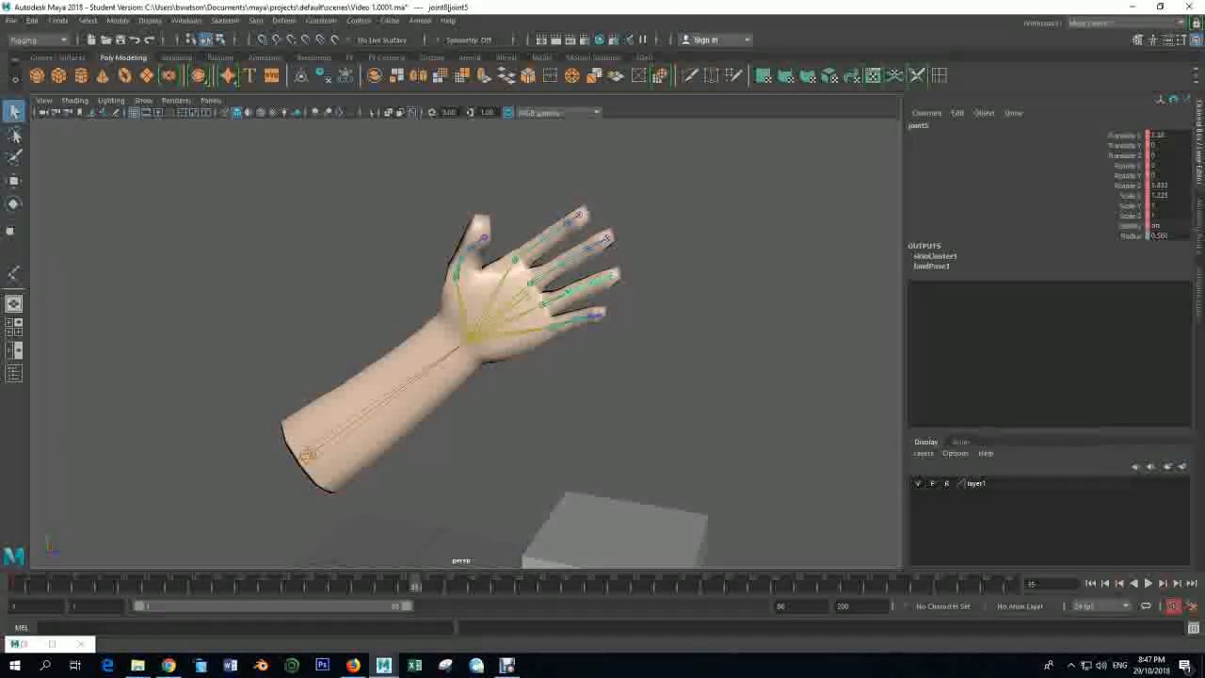
pyautogui.hotkey('alt', 'v')
pyautogui.hotkey('alt', 'v')
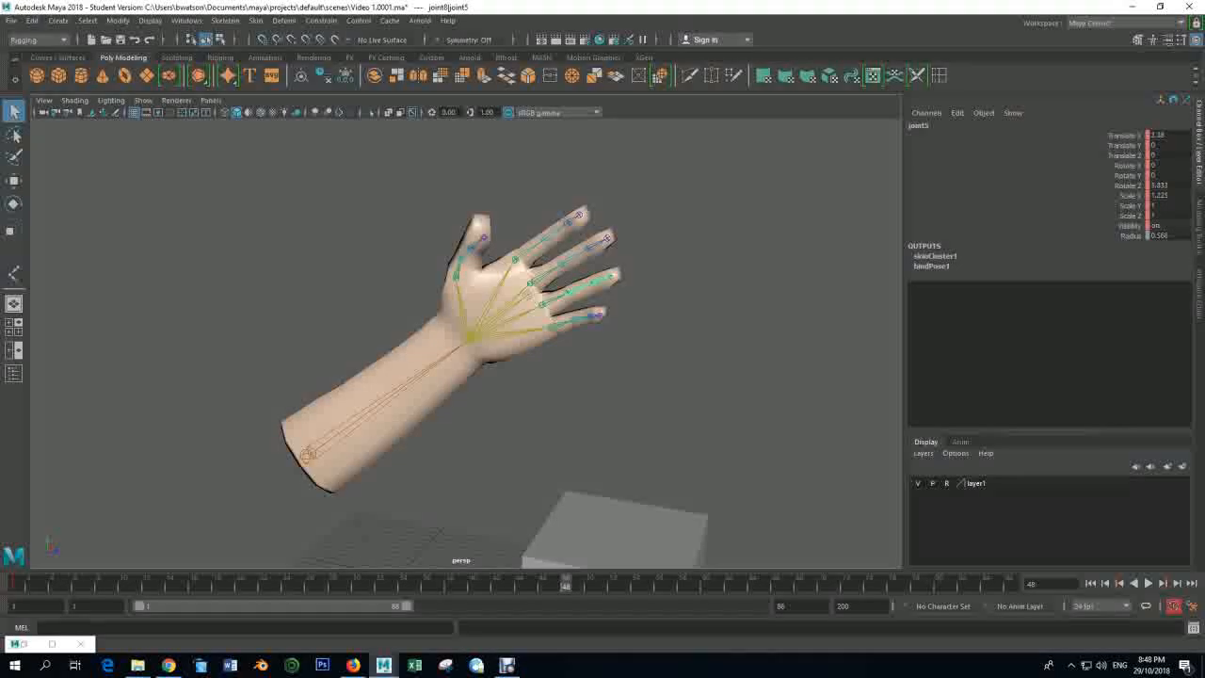
pyautogui.press('s')
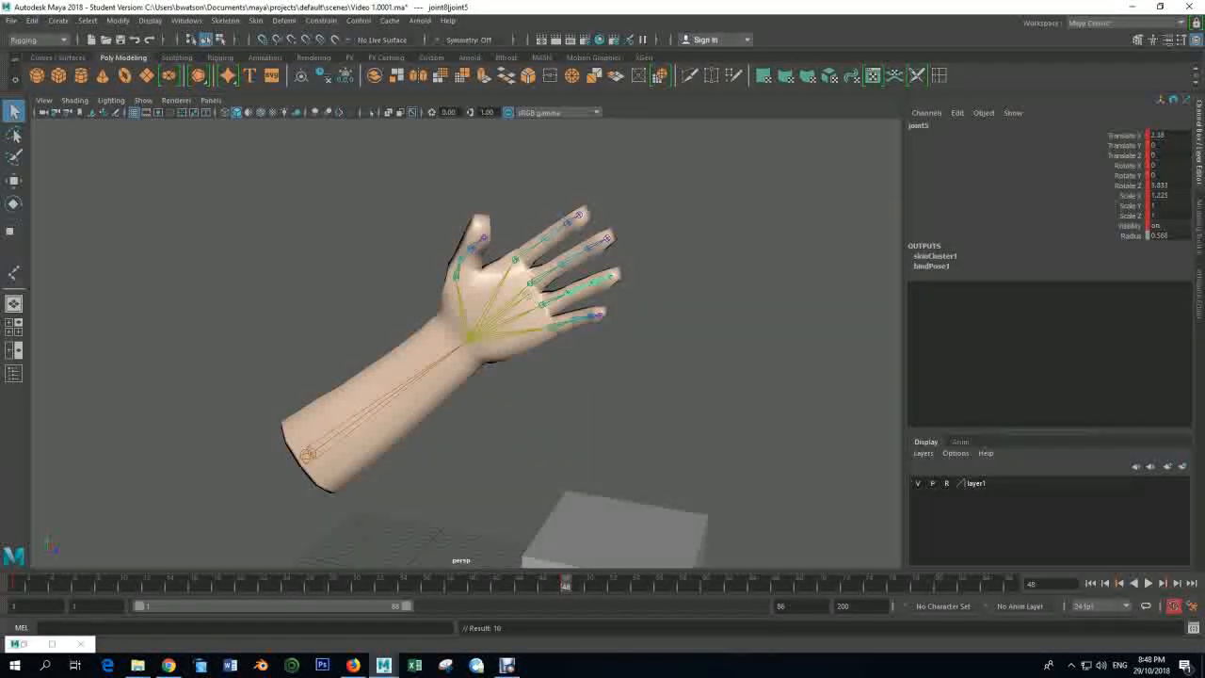
# - Set frame 48 keyframes on the three joints of the thumb
pyautogui.hotkey('alt', 'v')
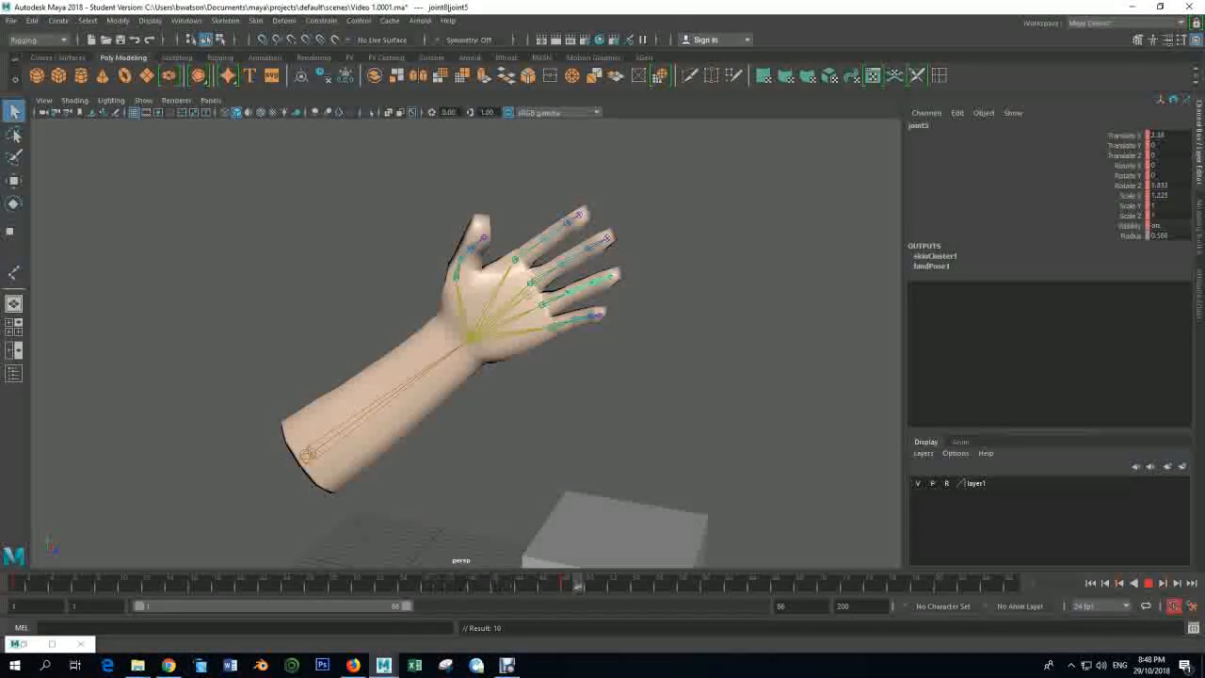
pyautogui.hotkey('alt', 'v')
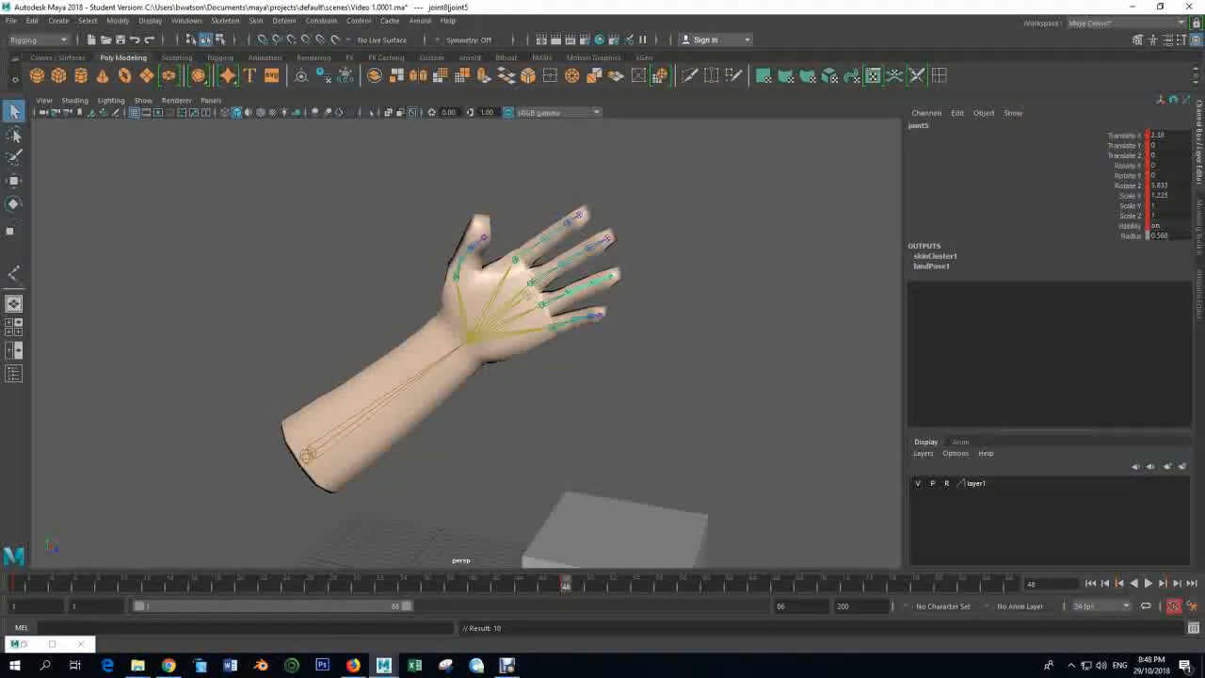
pyautogui.keyDown('alt'); pyautogui.moveTo(471, 395); pyautogui.dragTo(499, 282); pyautogui.keyUp('alt')
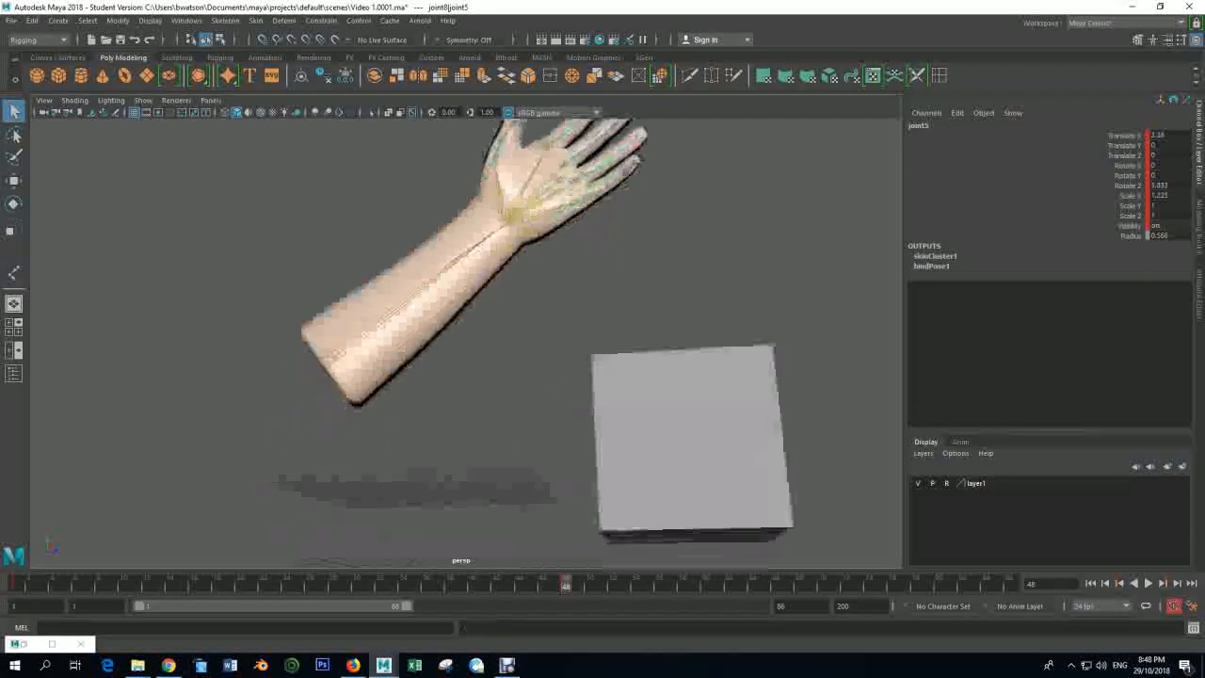
pyautogui.keyDown('alt'); pyautogui.moveTo(500, 283); pyautogui.dragTo(501, 408, button='middle'); pyautogui.keyUp('alt')
pyautogui.click(498, 281)
pyautogui.scroll(2, 481, 344)
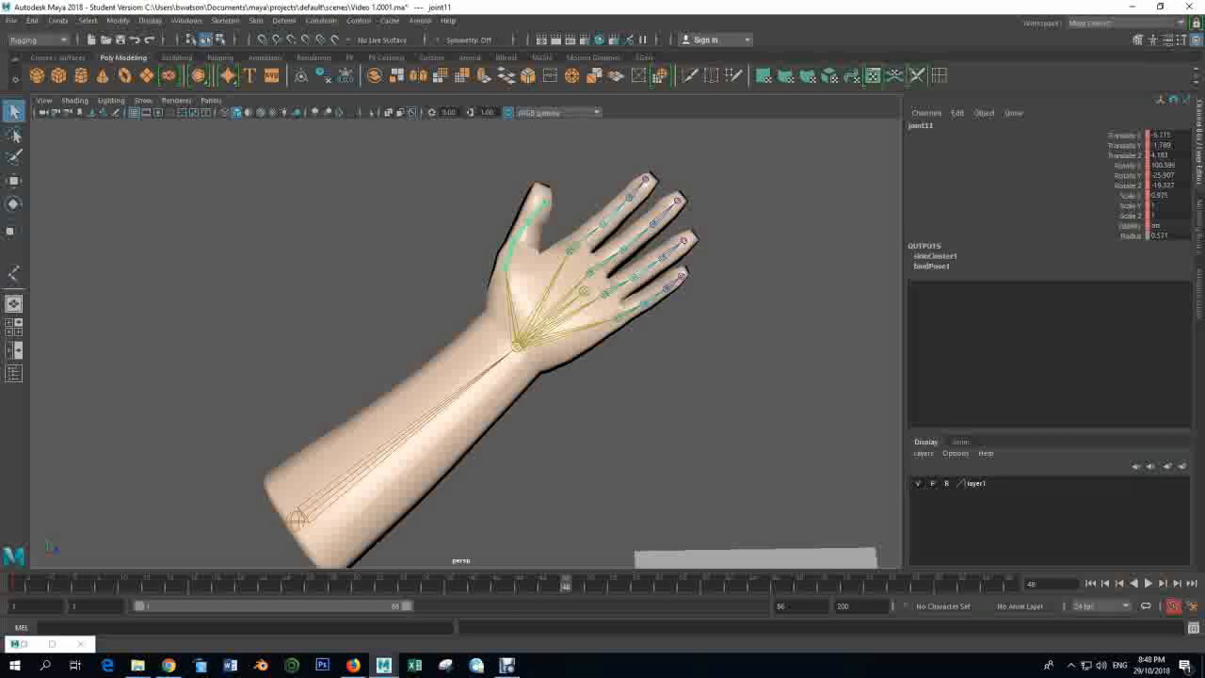
pyautogui.press('s')
pyautogui.press('Down')
pyautogui.press('s')
pyautogui.press('Down')
pyautogui.press('s')
# - Set frame 48 keyframes on the outer joints of the index, middle and ring fingers
pyautogui.click(603, 224)
pyautogui.press('Down')
pyautogui.click(623, 249)
pyautogui.press('Down')
pyautogui.press('s')
pyautogui.click(663, 257)
pyautogui.press('s')
# - Set frame 48 keyframes on the three joints of the little finger, working from the outermost to the base
pyautogui.click(667, 288)
pyautogui.press('s')
pyautogui.press('Up')
pyautogui.press('s')
pyautogui.press('Up')
pyautogui.press('s')
# - Set frame 48 keyframes on the base joints of the ring, middle and index fingers
pyautogui.click(604, 294)
pyautogui.press('s')
pyautogui.click(590, 273)
pyautogui.press('s')
pyautogui.click(570, 249)
pyautogui.press('s')
# - Set a frame 48 keyframe on the wrist joint, key the thumb's base joint again and check its outer joints
pyautogui.press('Down')
pyautogui.press('Up')
pyautogui.press('Up')
pyautogui.press('s')
pyautogui.press('Up')
pyautogui.press('Down')
pyautogui.press('Down')
pyautogui.press('s')
pyautogui.press('Down')
pyautogui.press('Down')
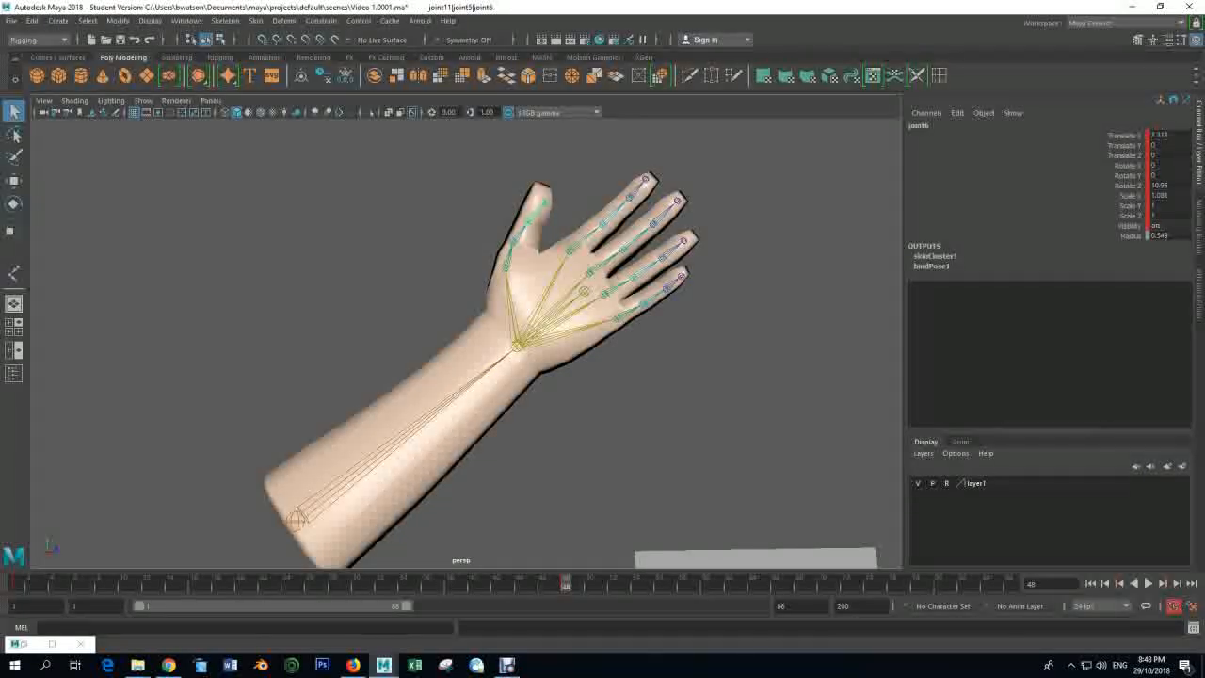
# - Advance to frame 55 and rotate the thumb's outermost joint so its tip bends in toward the palm
pyautogui.hotkey('alt', 'v')
pyautogui.hotkey('alt', 'v')
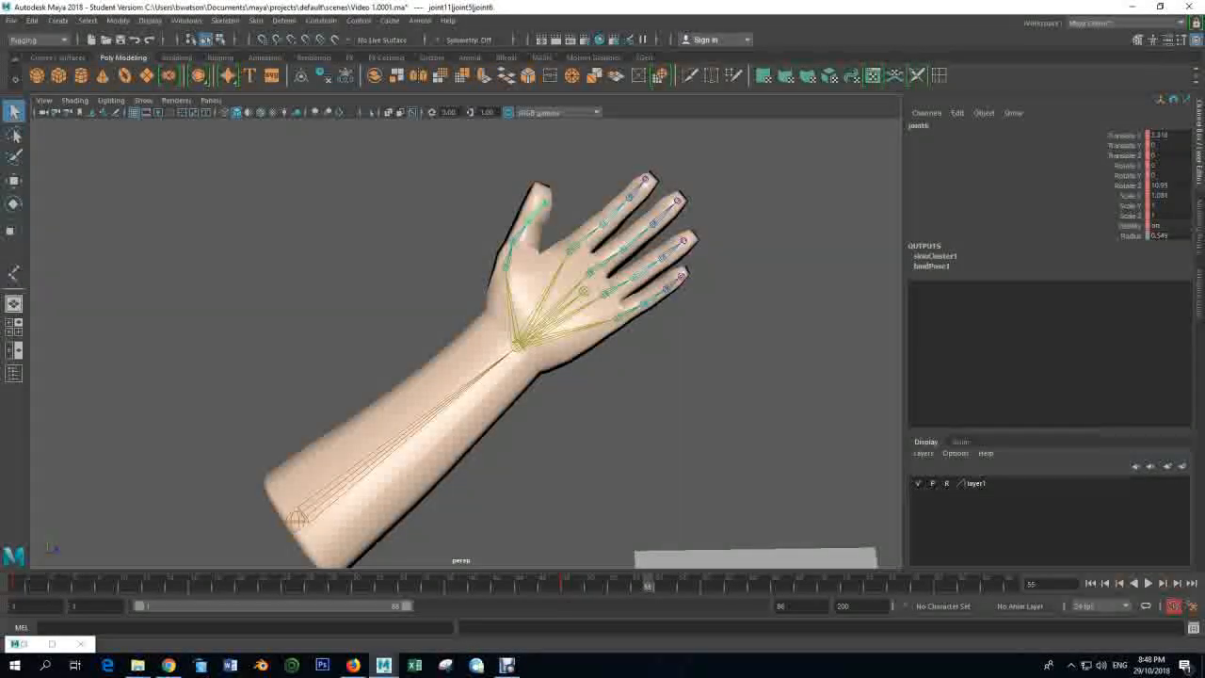
pyautogui.scroll(5, 466, 343)
pyautogui.keyDown('alt'); pyautogui.moveTo(571, 350); pyautogui.dragTo(478, 549, button='middle'); pyautogui.keyUp('alt')
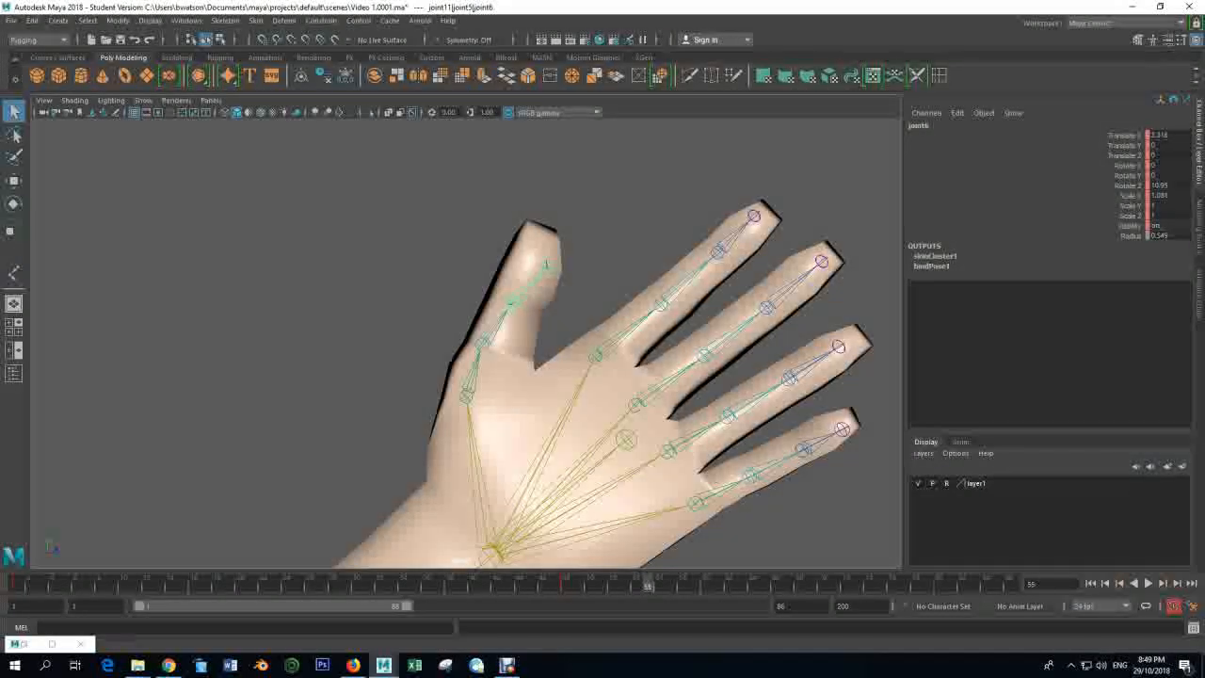
pyautogui.keyDown('alt'); pyautogui.moveTo(565, 358); pyautogui.dragTo(509, 337); pyautogui.keyUp('alt')
pyautogui.scroll(6, 465, 343)
pyautogui.keyDown('alt'); pyautogui.moveTo(465, 343); pyautogui.dragTo(473, 390, button='middle'); pyautogui.keyUp('alt')
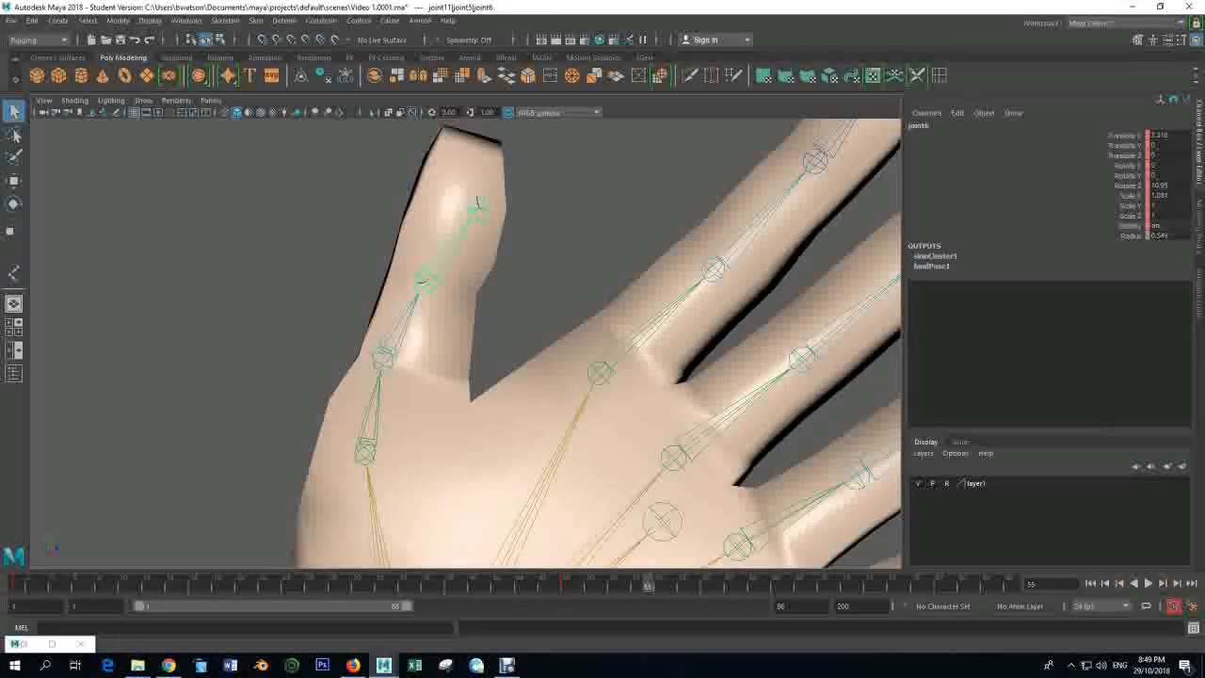
pyautogui.press('e')
pyautogui.moveTo(478, 201); pyautogui.dragTo(478, 290)
# - Rotate the index finger's outermost joint at frame 55 so the fingertip bends toward the palm
pyautogui.keyDown('alt'); pyautogui.moveTo(478, 290); pyautogui.dragTo(456, 306); pyautogui.keyUp('alt')
pyautogui.scroll(4, 456, 306)
pyautogui.keyDown('alt'); pyautogui.moveTo(456, 306); pyautogui.dragTo(439, 352, button='middle'); pyautogui.keyUp('alt')
pyautogui.click(586, 271)
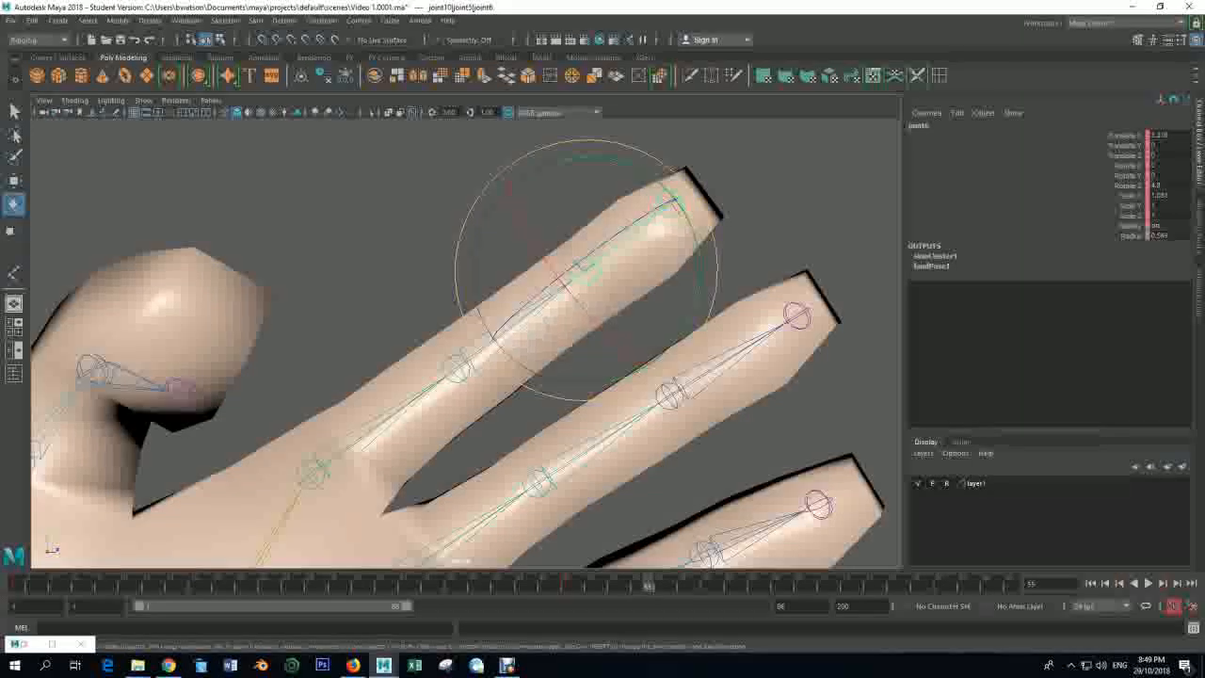
pyautogui.moveTo(686, 335); pyautogui.dragTo(640, 273)
pyautogui.scroll(-2, 640, 273)
# - Bend the outermost joints of the middle and ring fingers toward the palm at frame 55
pyautogui.click(641, 273)
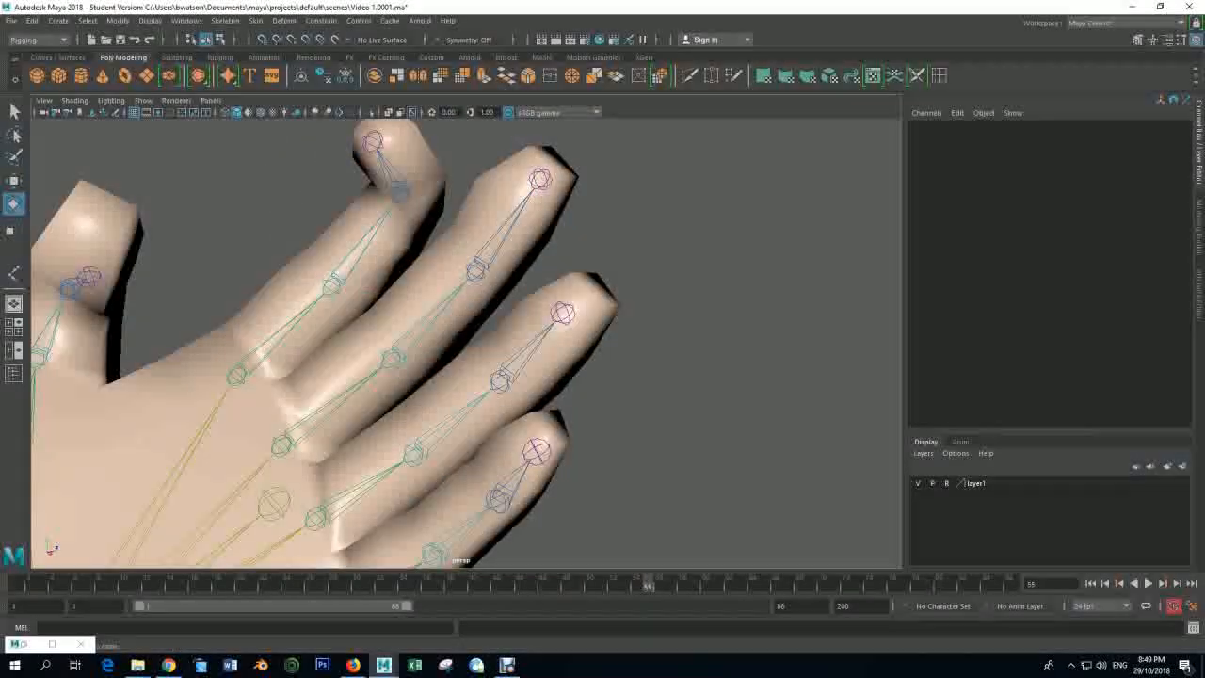
pyautogui.click(478, 271)
pyautogui.moveTo(529, 178); pyautogui.dragTo(461, 194)
pyautogui.click(640, 273)
pyautogui.click(500, 381)
pyautogui.keyDown('alt'); pyautogui.moveTo(500, 381); pyautogui.dragTo(550, 323, button='middle'); pyautogui.keyUp('alt')
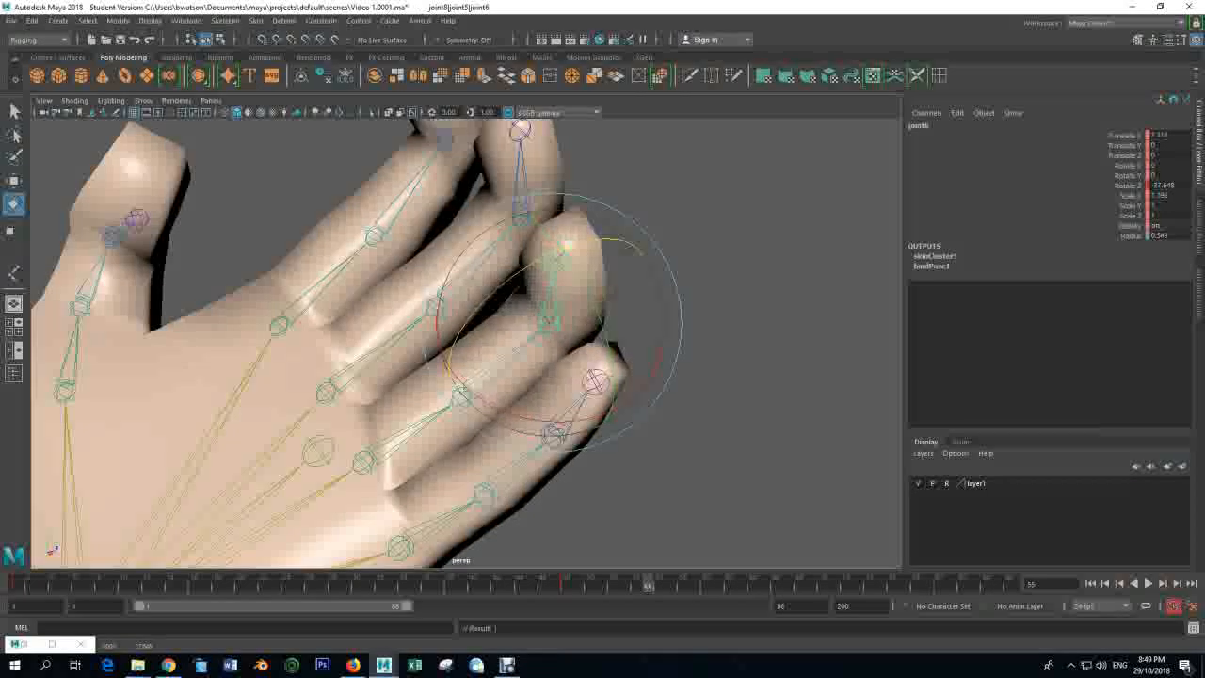
# - Bend the little finger's outermost joint toward the palm at frame 55 and play back the motion briefly
pyautogui.click(659, 282)
pyautogui.click(553, 434)
pyautogui.moveTo(599, 378); pyautogui.dragTo(650, 480)
pyautogui.scroll(-5, 603, 452)
pyautogui.keyDown('alt'); pyautogui.moveTo(603, 452); pyautogui.dragTo(599, 383, button='middle'); pyautogui.keyUp('alt')
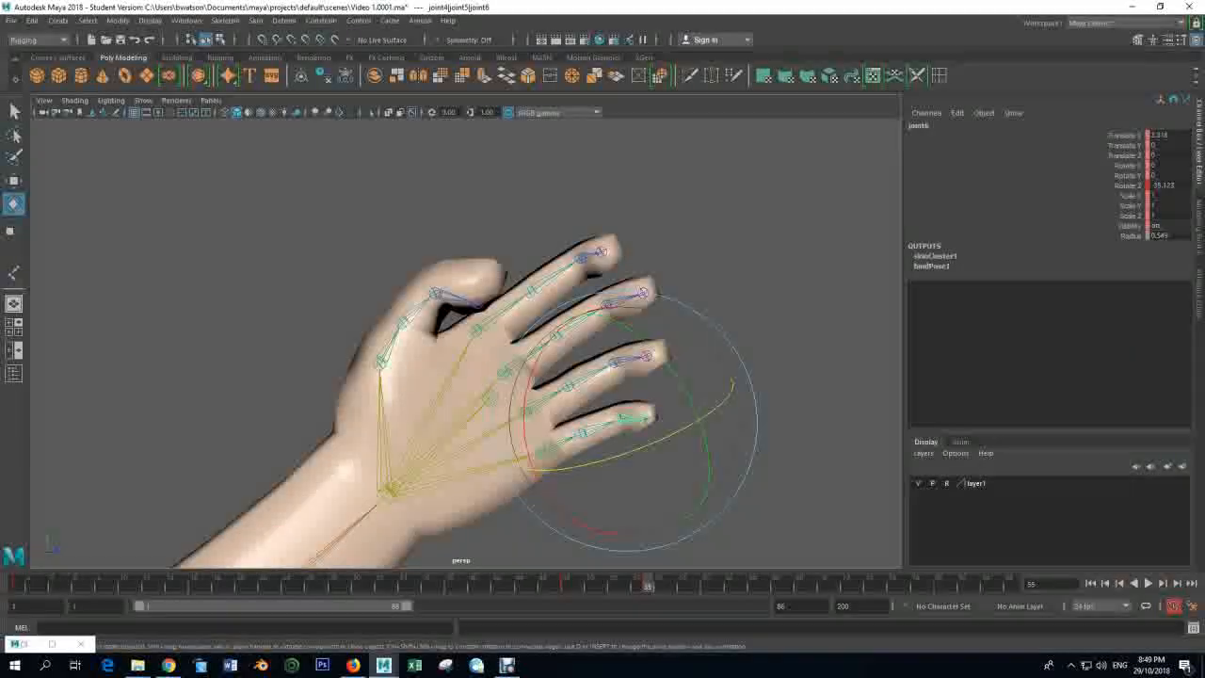
pyautogui.hotkey('alt', 'v')
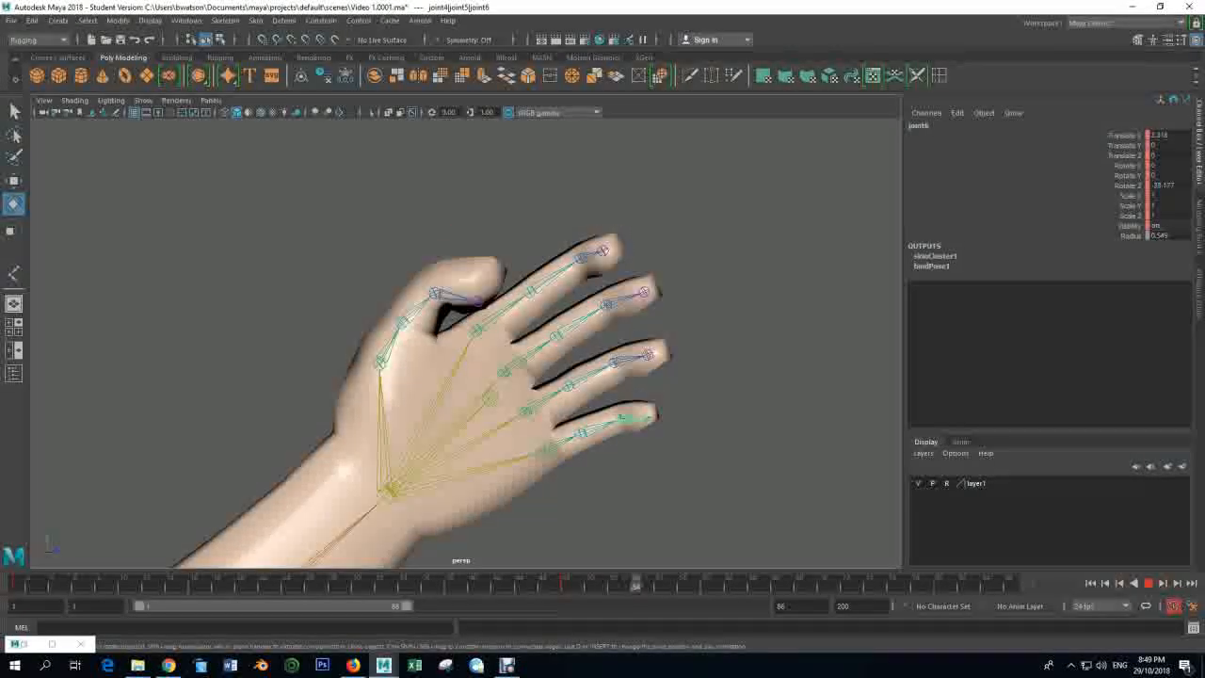
pyautogui.hotkey('alt', 'v')
# - Advance to frame 57 and rotate the little finger's middle joint to curl the finger toward the palm
pyautogui.keyDown('alt'); pyautogui.moveTo(565, 396); pyautogui.dragTo(529, 332); pyautogui.keyUp('alt')
pyautogui.scroll(5, 466, 343)
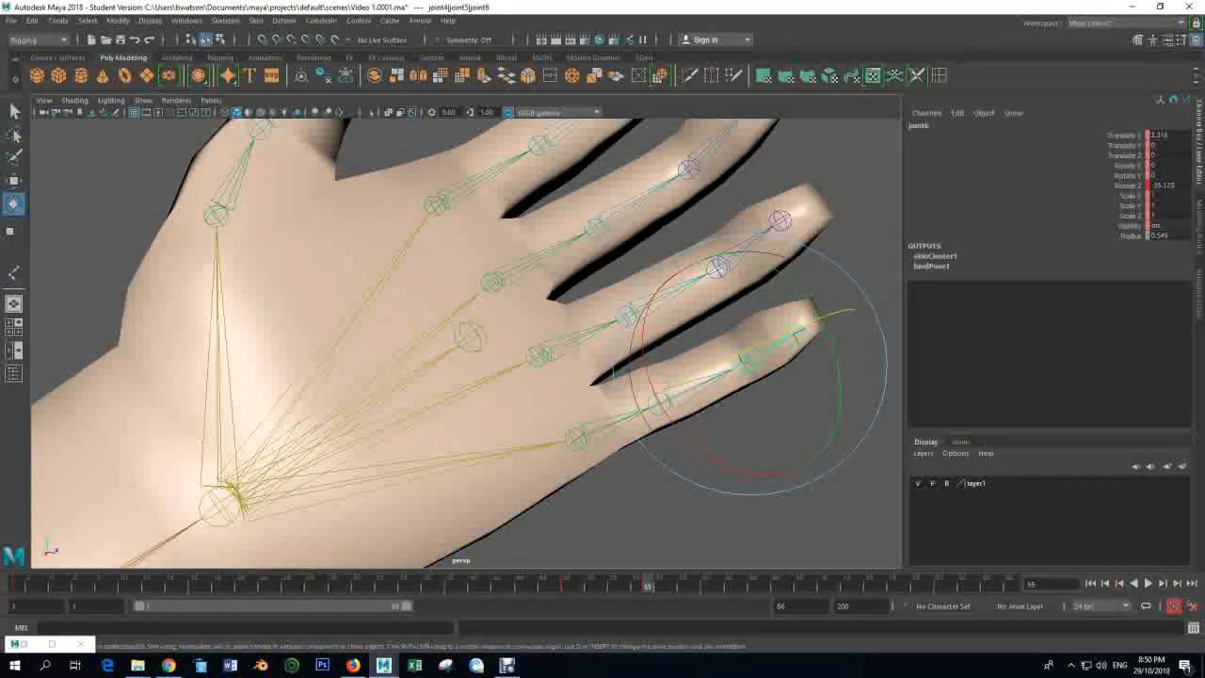
pyautogui.hotkey('alt', 'v')
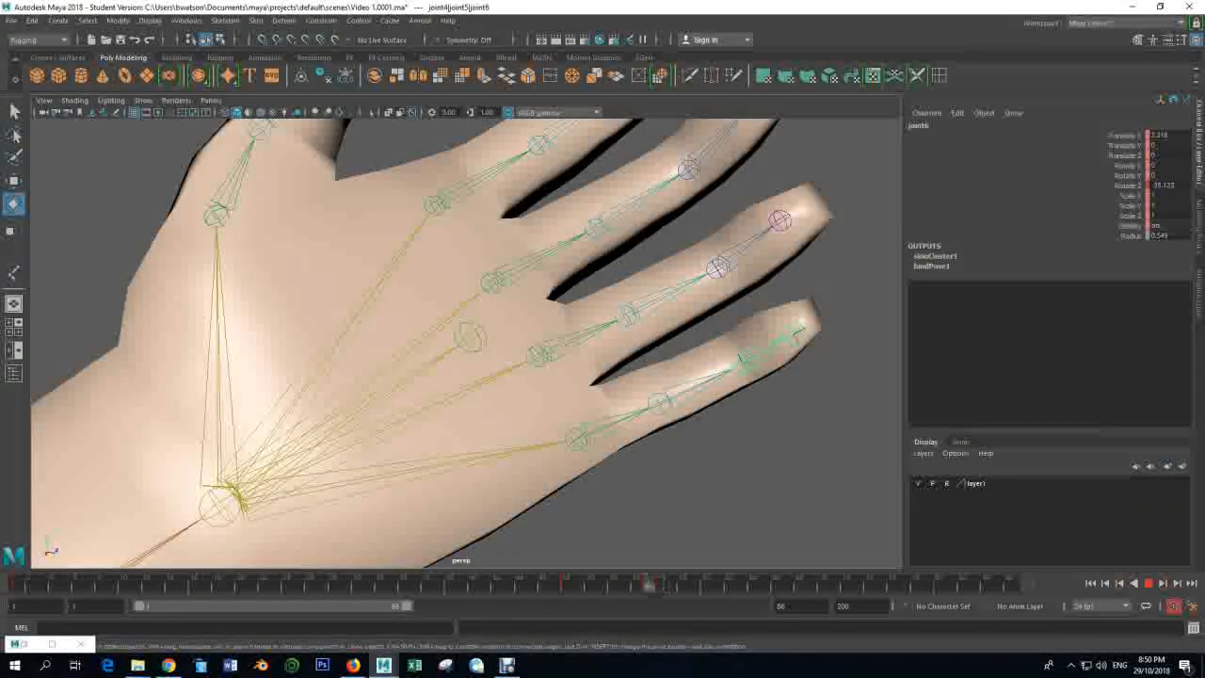
pyautogui.hotkey('alt', 'v')
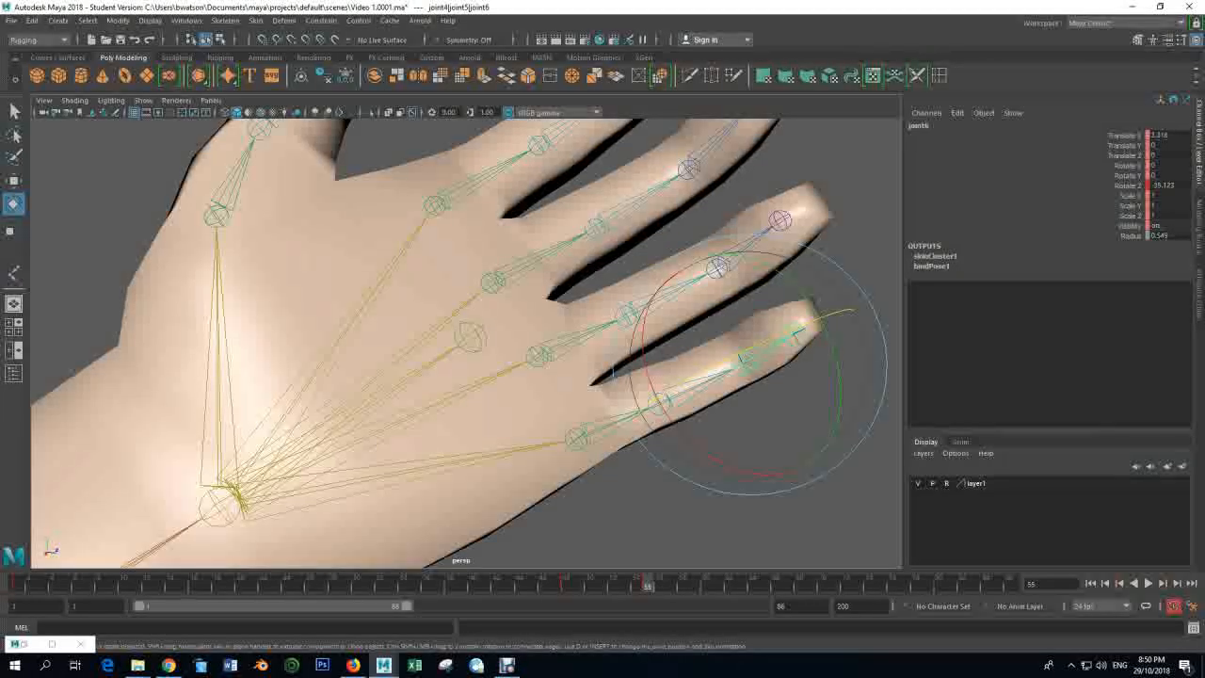
pyautogui.hotkey('alt', 'v')
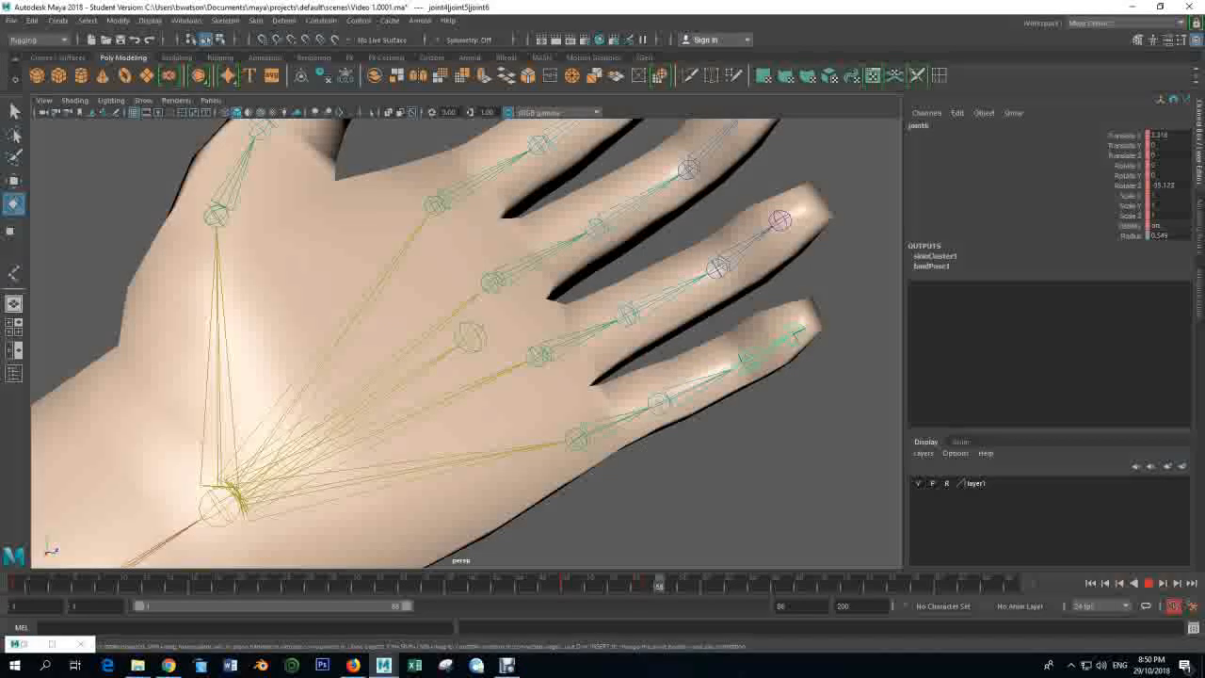
pyautogui.hotkey('alt', 'v')
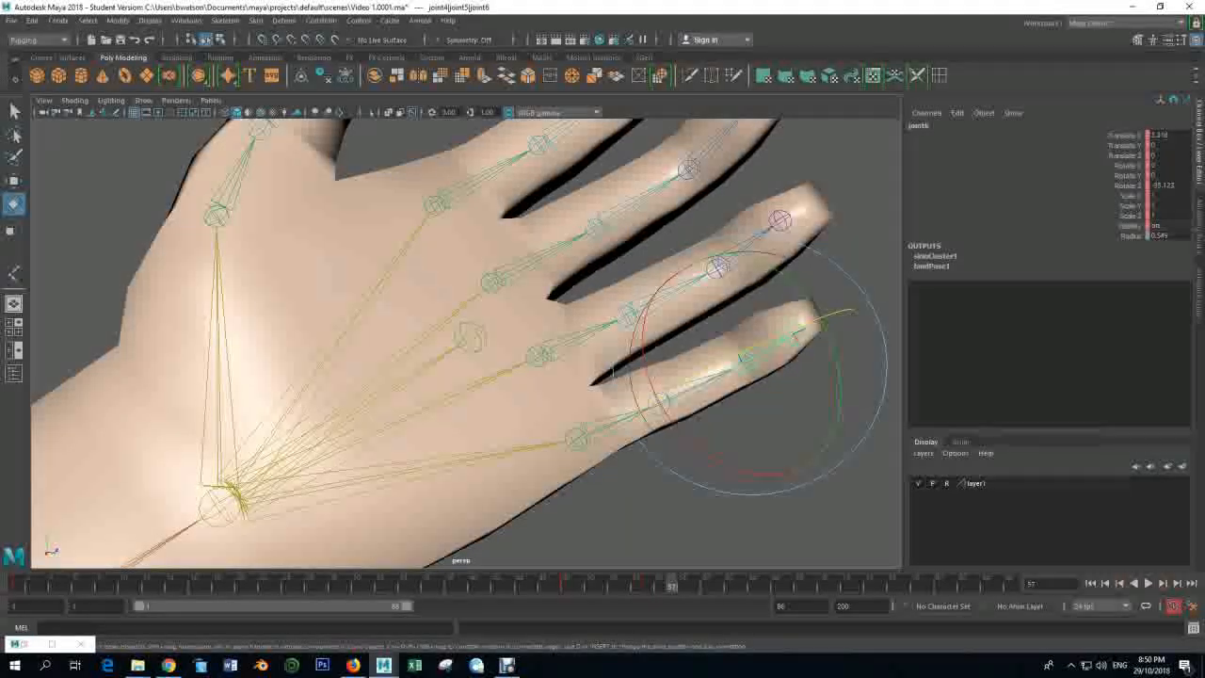
pyautogui.hotkey('alt', 'd')
pyautogui.click(659, 403)
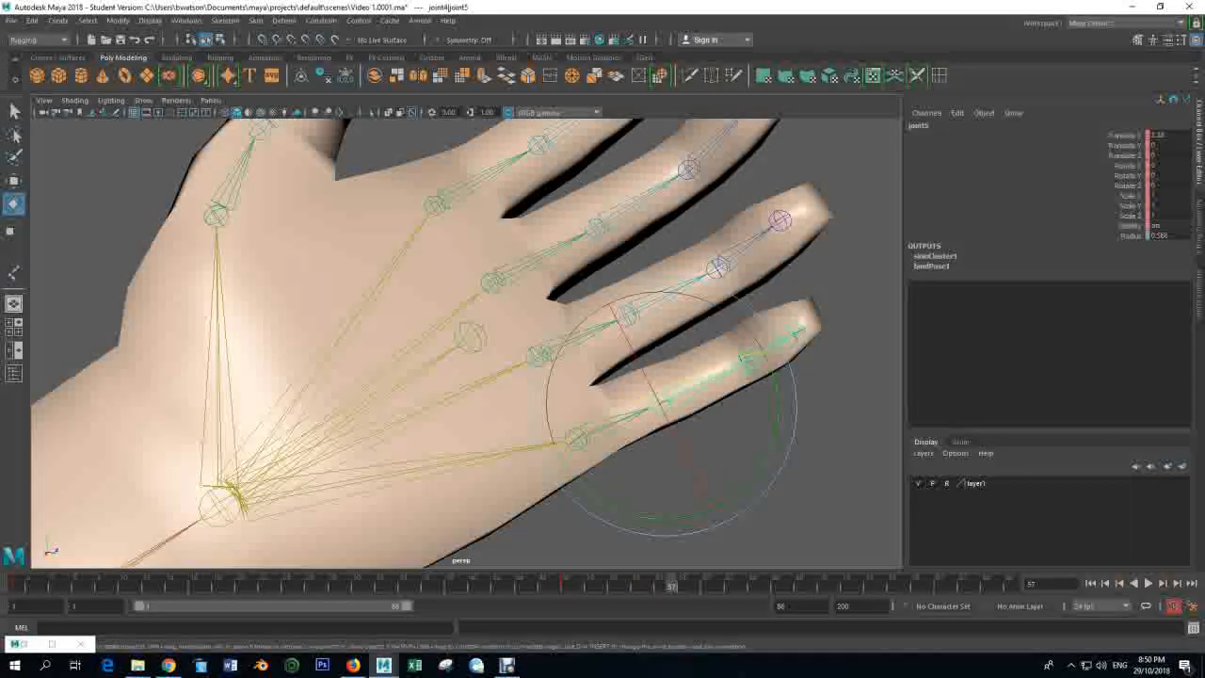
pyautogui.moveTo(706, 371); pyautogui.dragTo(527, 376)
# - Rotate the ring finger's middle joint at frame 57 to curl the finger toward the palm
pyautogui.keyDown('alt'); pyautogui.moveTo(315, 168); pyautogui.dragTo(497, 424, button='middle'); pyautogui.keyUp('alt')
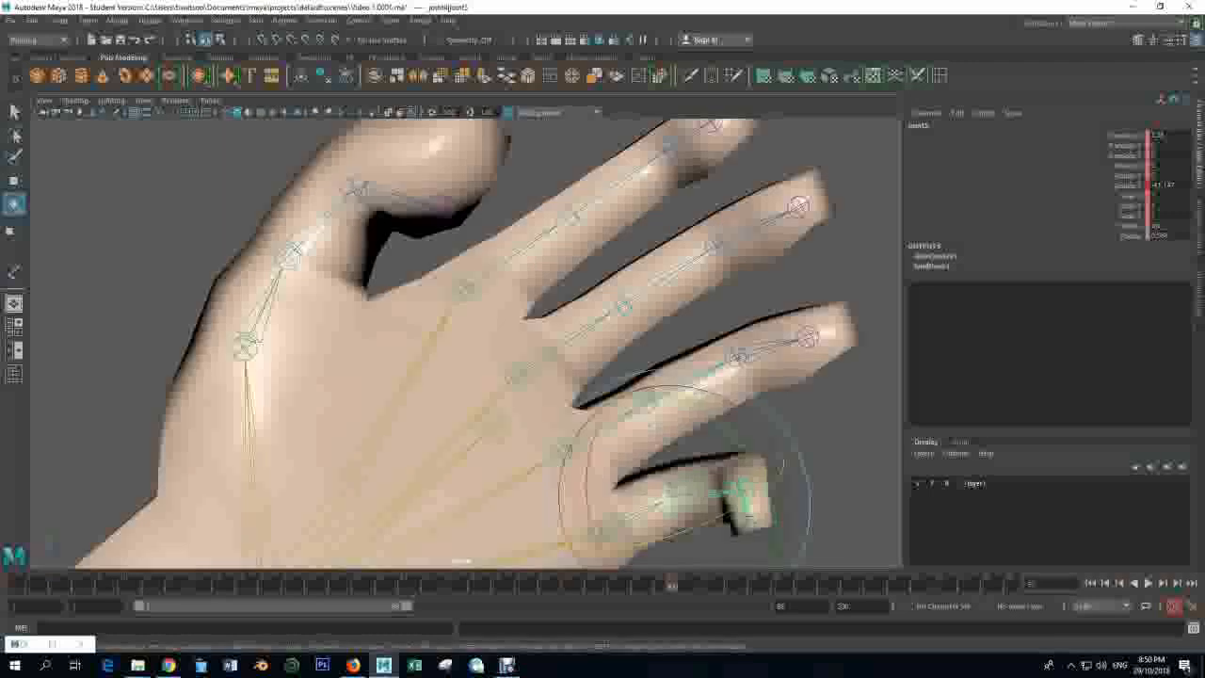
pyautogui.press('q')
pyautogui.click(646, 400)
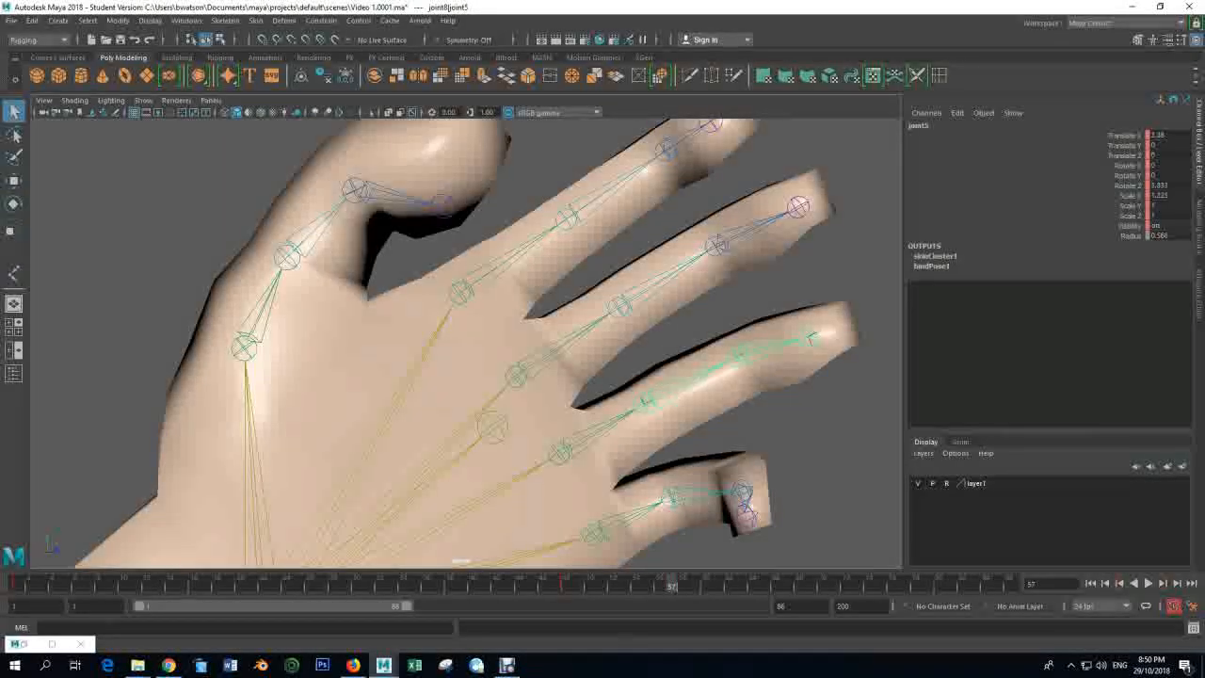
pyautogui.press('e')
pyautogui.moveTo(716, 407); pyautogui.dragTo(609, 441)
# - Curl the middle finger toward the palm at its middle joint and key that joint at frame 57
pyautogui.click(646, 315)
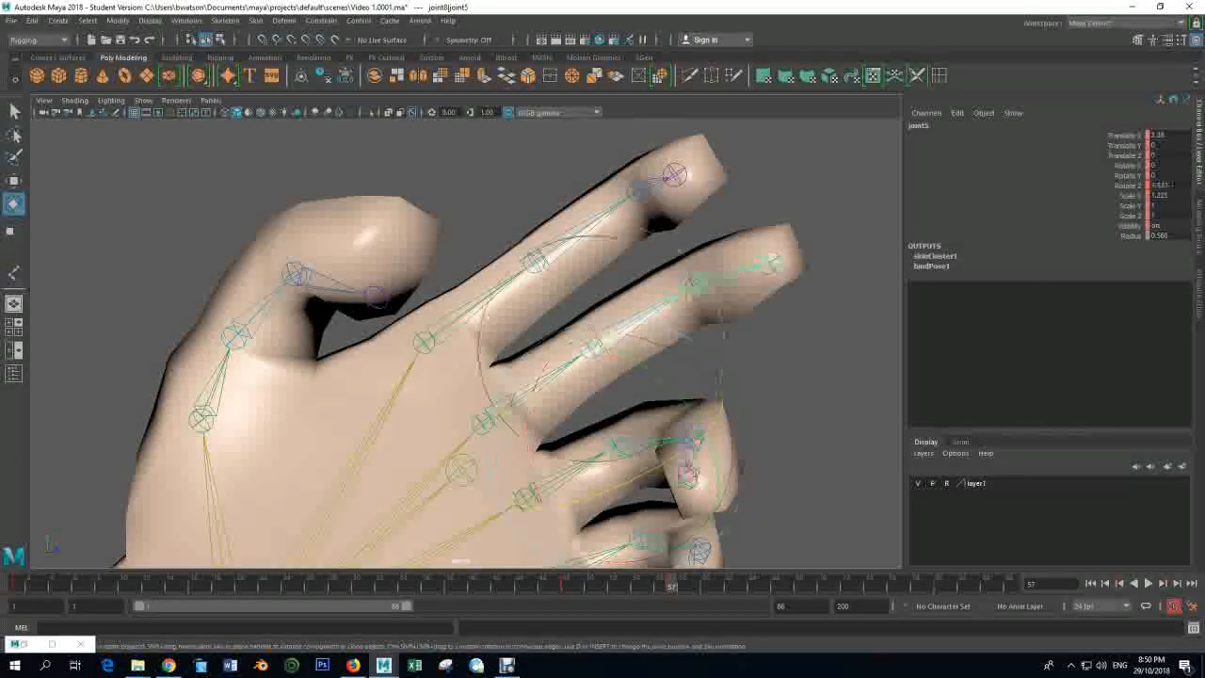
pyautogui.moveTo(646, 314); pyautogui.dragTo(480, 287)
pyautogui.press('s')
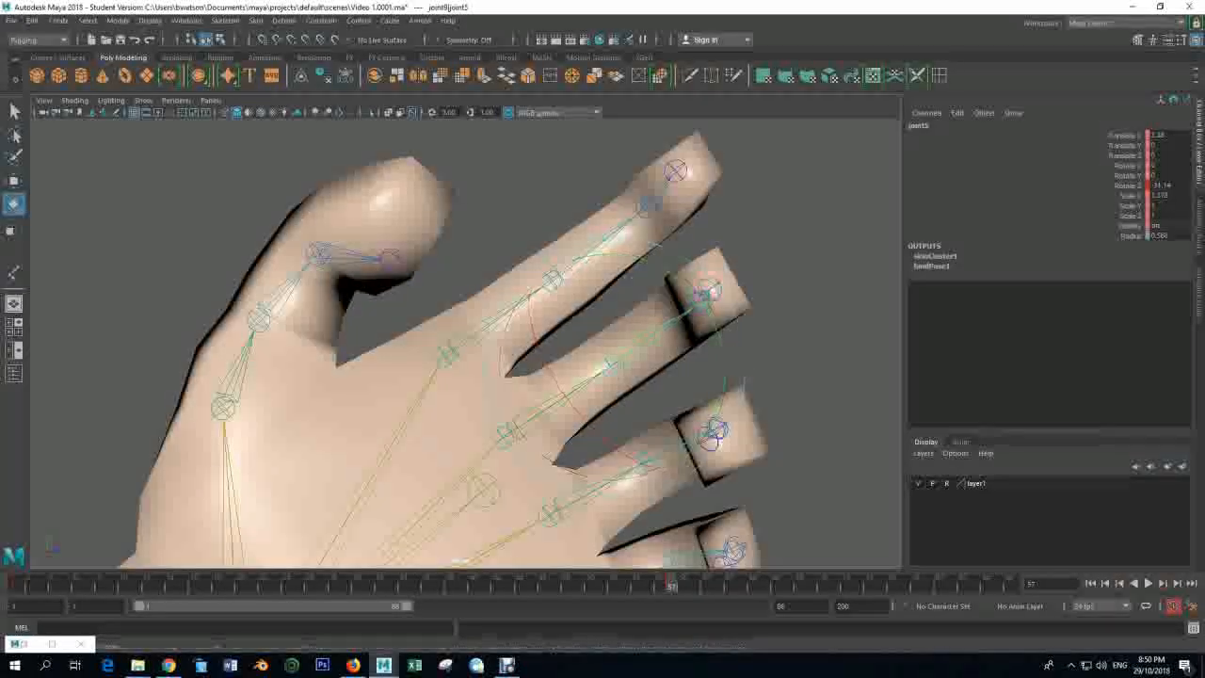
# - Curl the index finger toward the palm at its middle joint at frame 57
pyautogui.click(565, 273)
pyautogui.click(553, 280)
pyautogui.moveTo(643, 218); pyautogui.dragTo(622, 161)
# - Bend the thumb toward the palm at its middle joint at frame 57 and play back the motion briefly
pyautogui.click(262, 213)
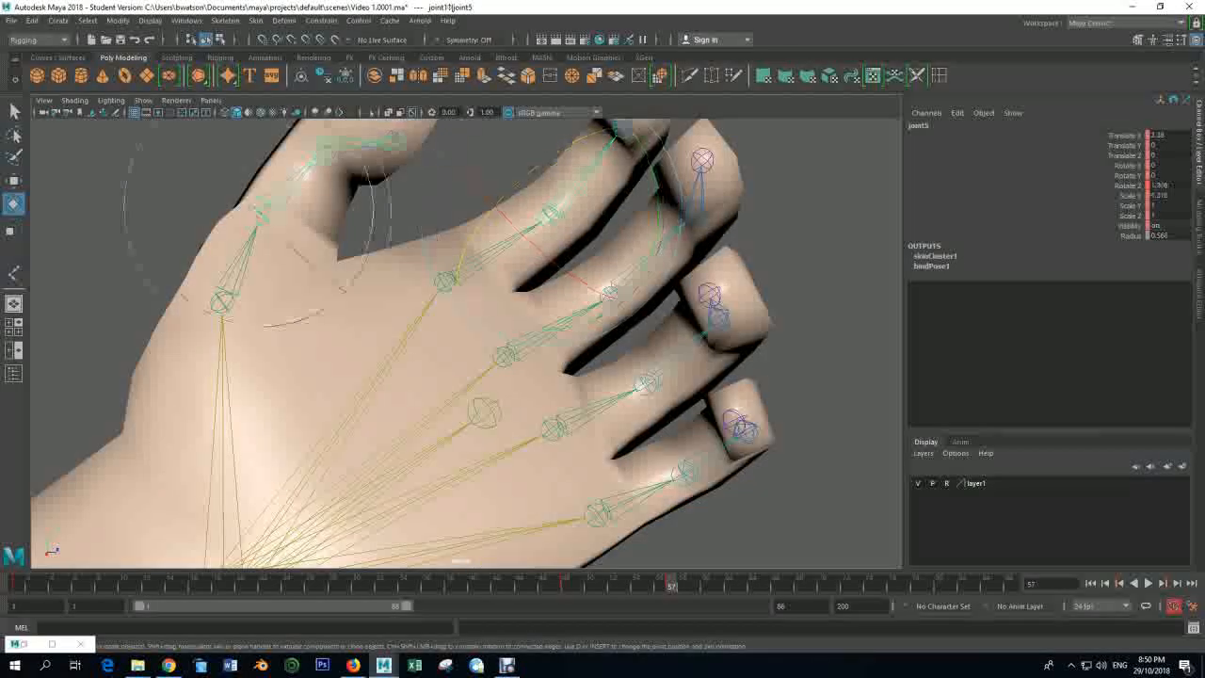
pyautogui.moveTo(316, 169); pyautogui.dragTo(211, 264)
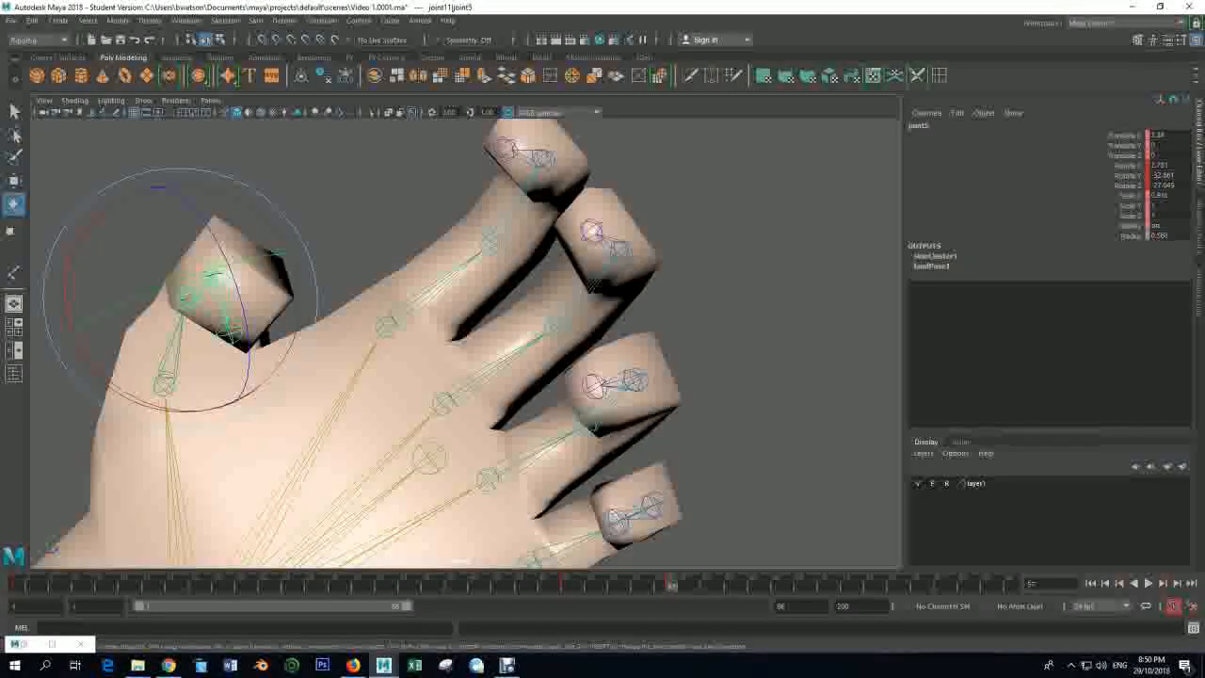
pyautogui.hotkey('alt', 'v')
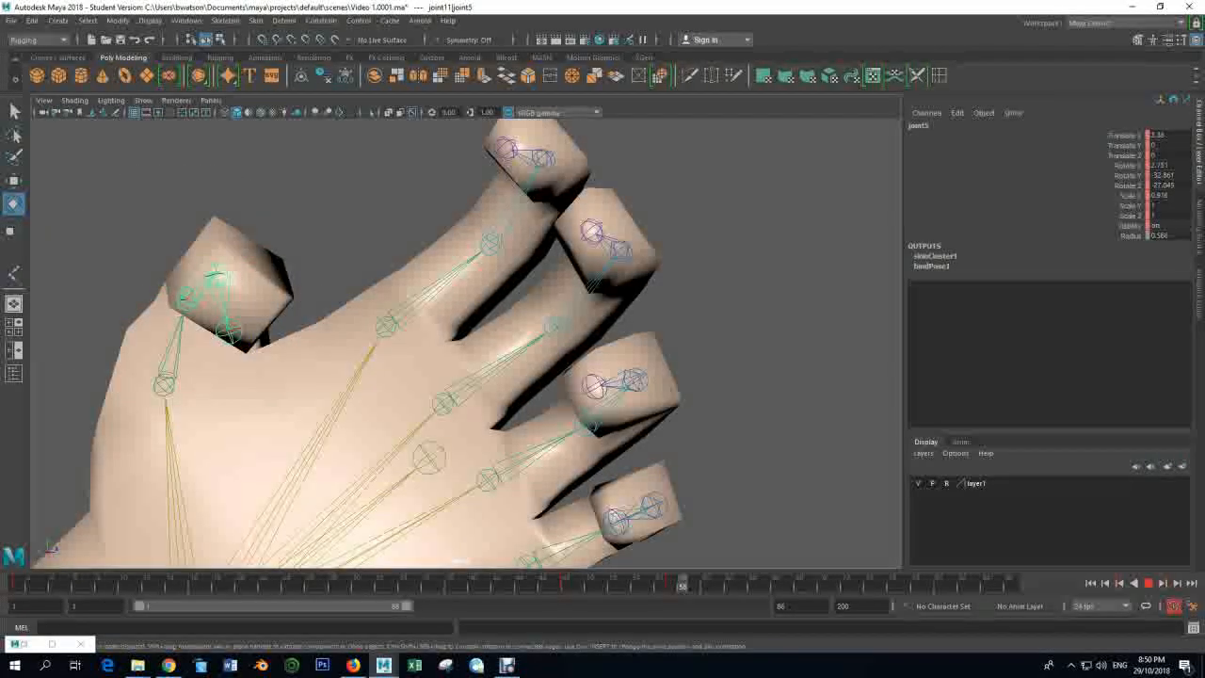
pyautogui.hotkey('alt', 'v')
# - Advance to frame 59 and fold the thumb across the palm from its base joint
pyautogui.press('3')
pyautogui.keyDown('alt'); pyautogui.moveTo(211, 310); pyautogui.dragTo(209, 229); pyautogui.keyUp('alt')
pyautogui.click(525, 442)
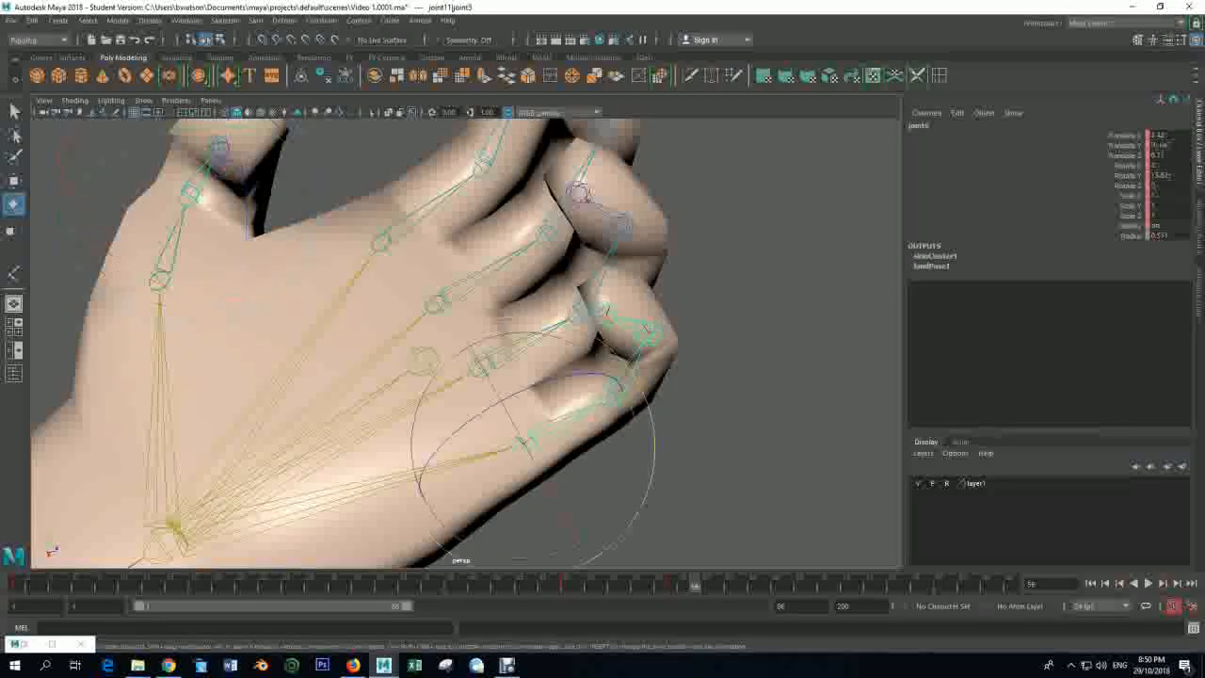
pyautogui.scroll(-5, 466, 344)
pyautogui.keyDown('alt'); pyautogui.moveTo(466, 442); pyautogui.dragTo(499, 436); pyautogui.keyUp('alt')
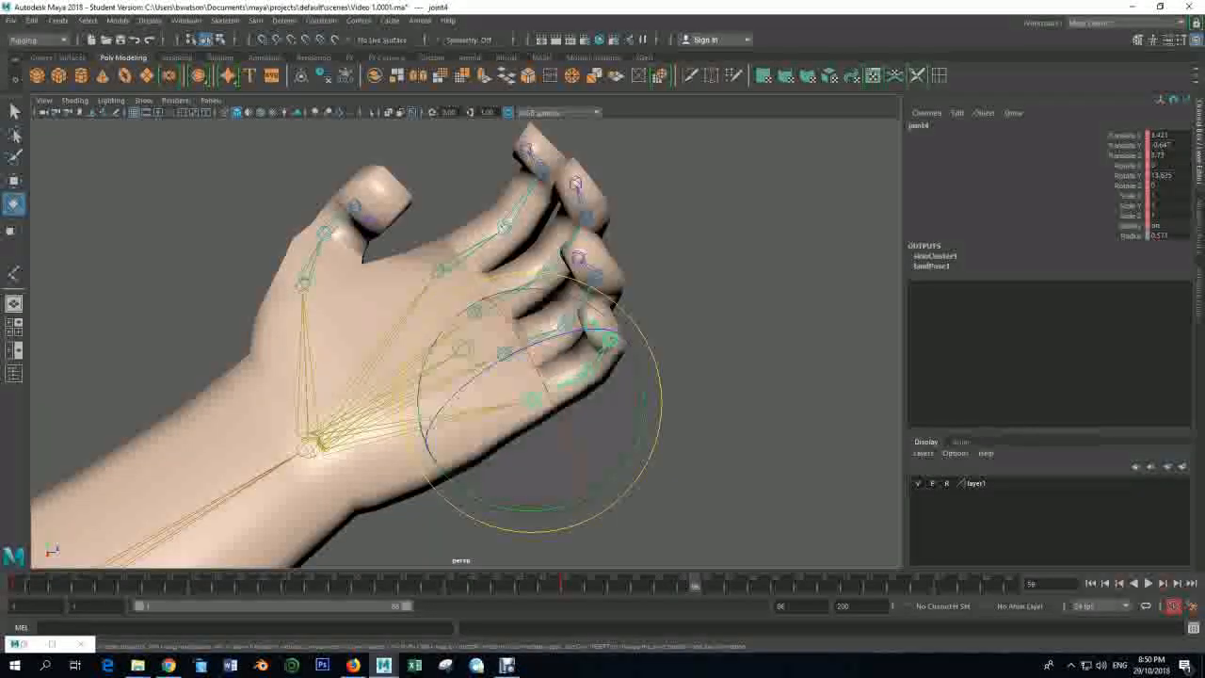
pyautogui.click(304, 282)
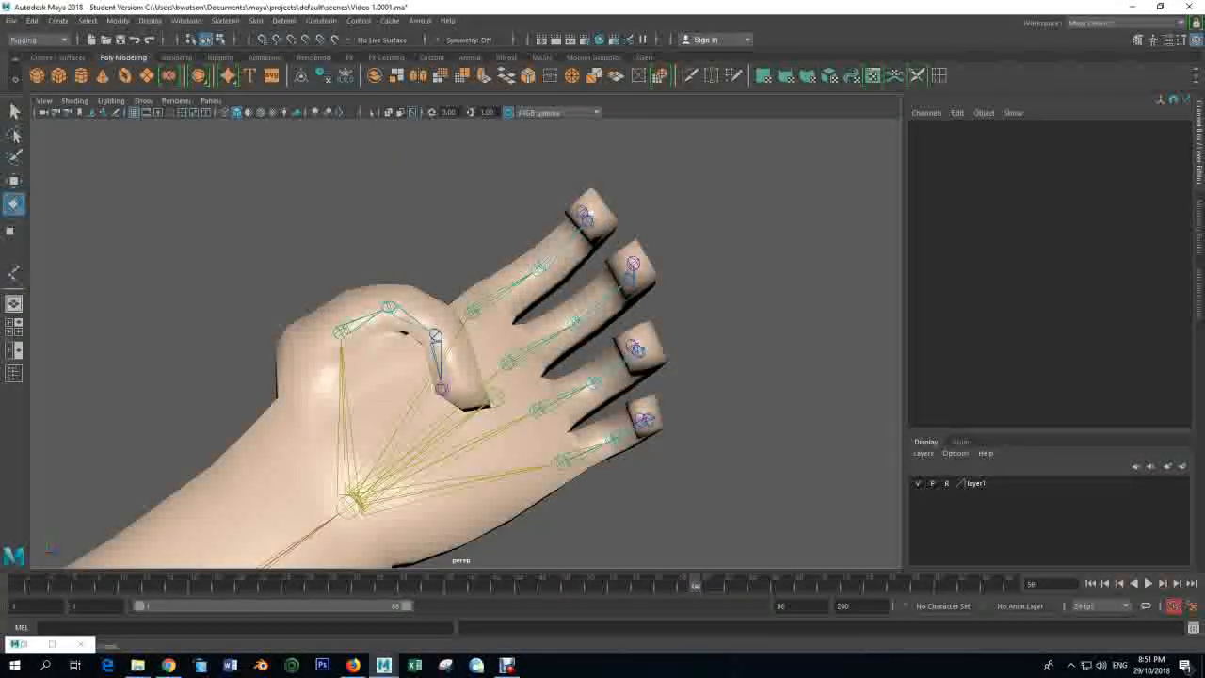
# - Rotate the index finger's base joint at frame 59 to fold the finger over the thumb
pyautogui.click(473, 310)
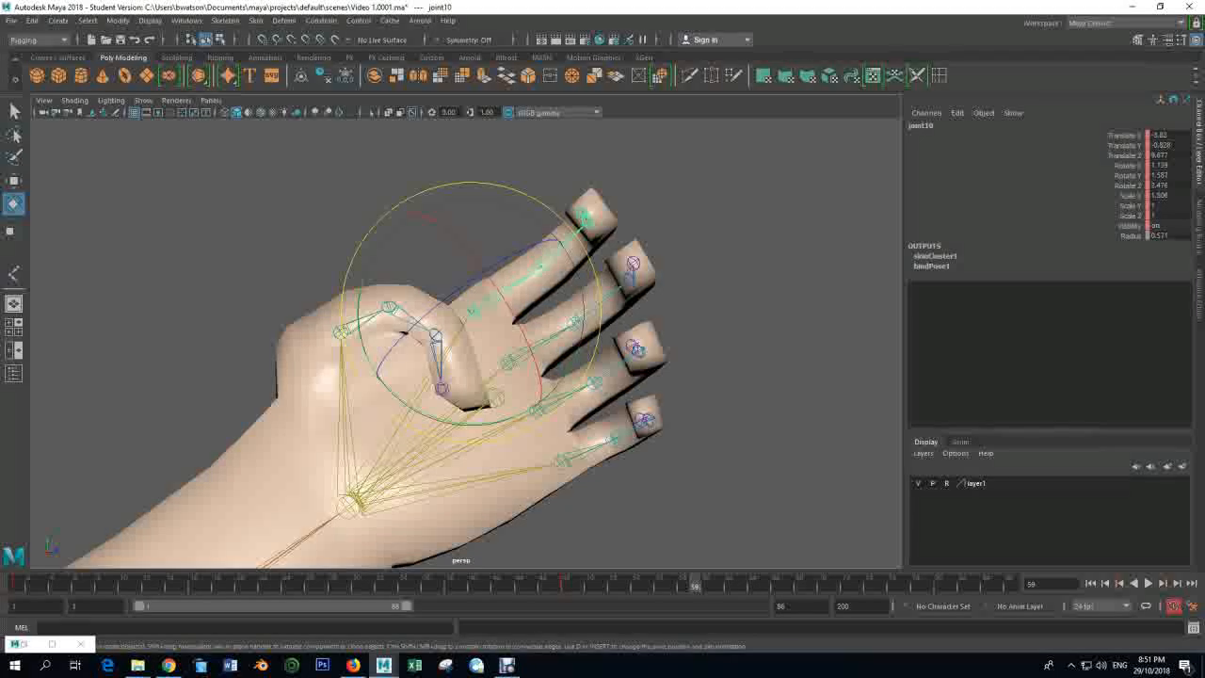
pyautogui.moveTo(533, 253)
pyautogui.mouseDown()
pyautogui.moveTo(485, 281)
pyautogui.moveTo(513, 256)
pyautogui.mouseUp()
pyautogui.click(562, 243)
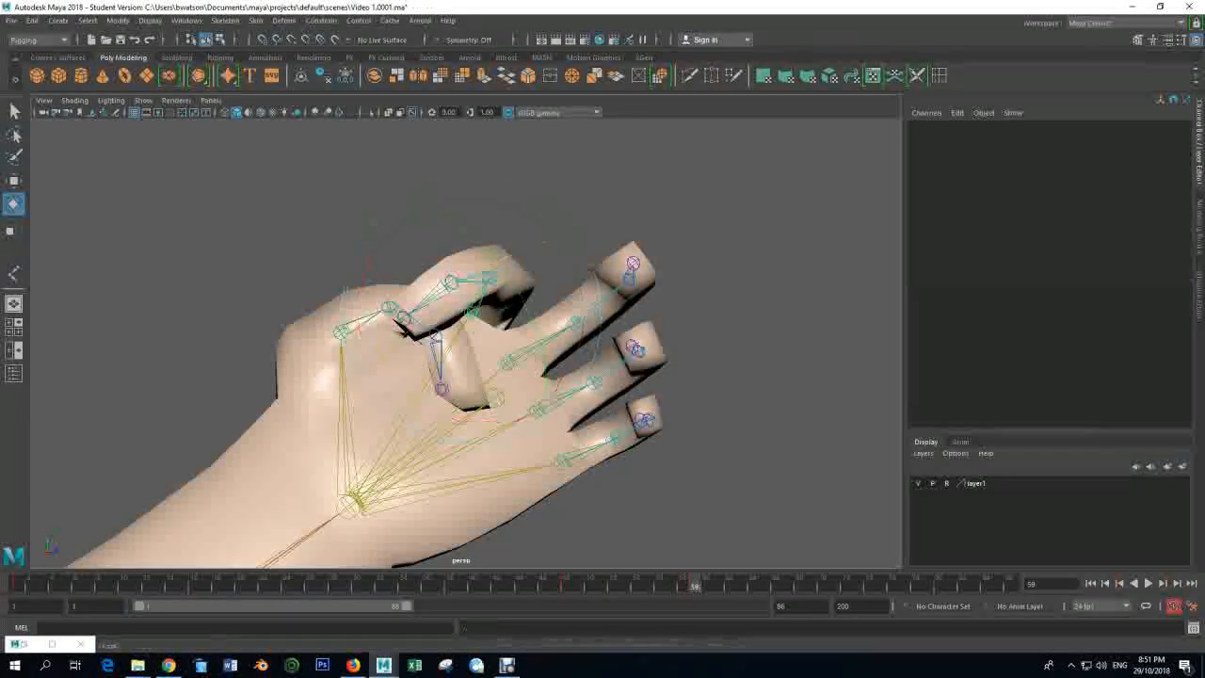
# - Rotate the base joints of the middle and ring fingers at frame 59 to fold both fingers into the palm
pyautogui.click(510, 361)
pyautogui.moveTo(590, 268); pyautogui.dragTo(489, 237)
pyautogui.moveTo(573, 321)
pyautogui.mouseDown()
pyautogui.moveTo(627, 372)
pyautogui.moveTo(579, 271)
pyautogui.moveTo(576, 303)
pyautogui.moveTo(544, 311)
pyautogui.moveTo(565, 306)
pyautogui.mouseUp()
pyautogui.click(603, 246)
pyautogui.click(539, 365)
pyautogui.click(621, 247)
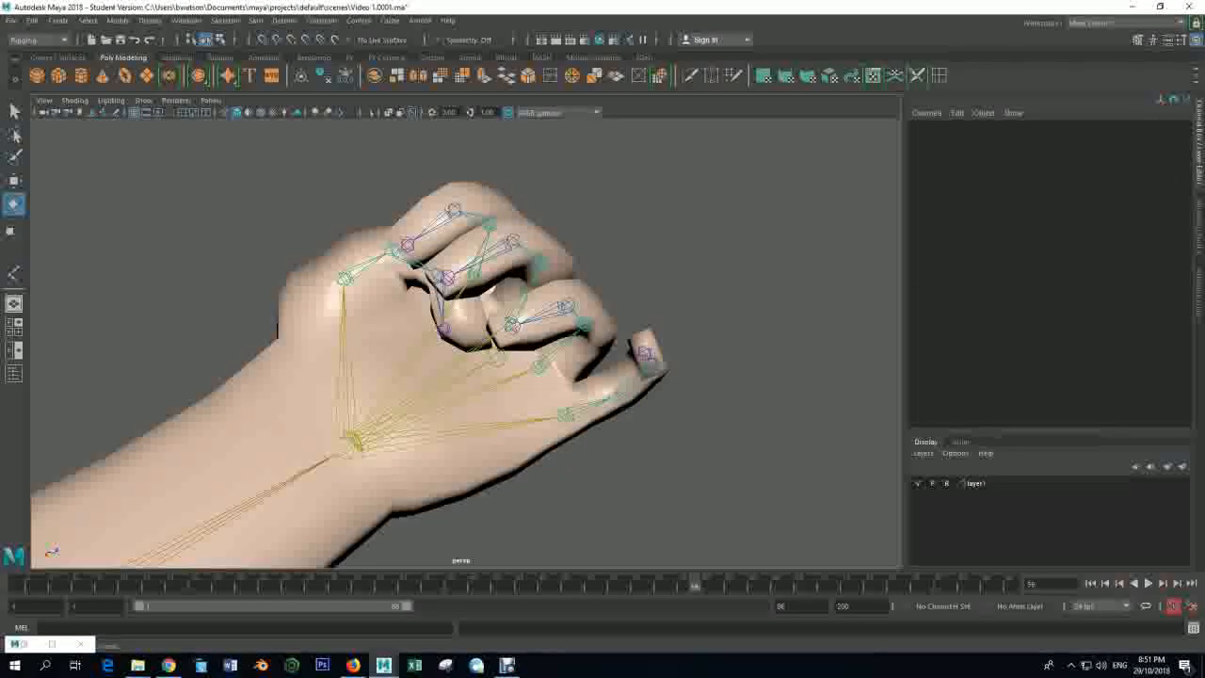
# - Rotate the little finger's base joint at frame 59 to close the fist, aligning the finger with its neighbours
pyautogui.click(565, 414)
pyautogui.moveTo(659, 375); pyautogui.dragTo(565, 527)
pyautogui.keyDown('alt'); pyautogui.moveTo(565, 500); pyautogui.dragTo(475, 282, button='middle'); pyautogui.keyUp('alt')
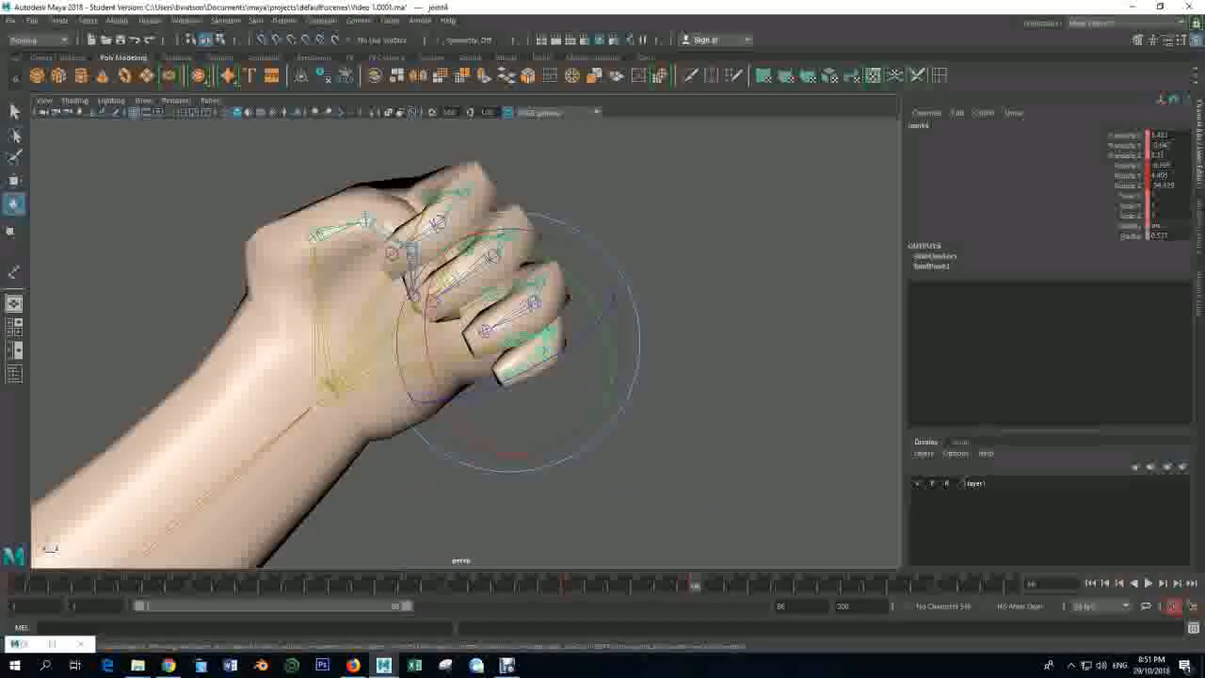
pyautogui.keyDown('alt'); pyautogui.moveTo(476, 283); pyautogui.dragTo(443, 243); pyautogui.keyUp('alt')
pyautogui.moveTo(565, 256); pyautogui.dragTo(556, 380)
pyautogui.keyDown('alt'); pyautogui.moveTo(556, 381); pyautogui.dragTo(471, 381, button='right'); pyautogui.keyUp('alt')
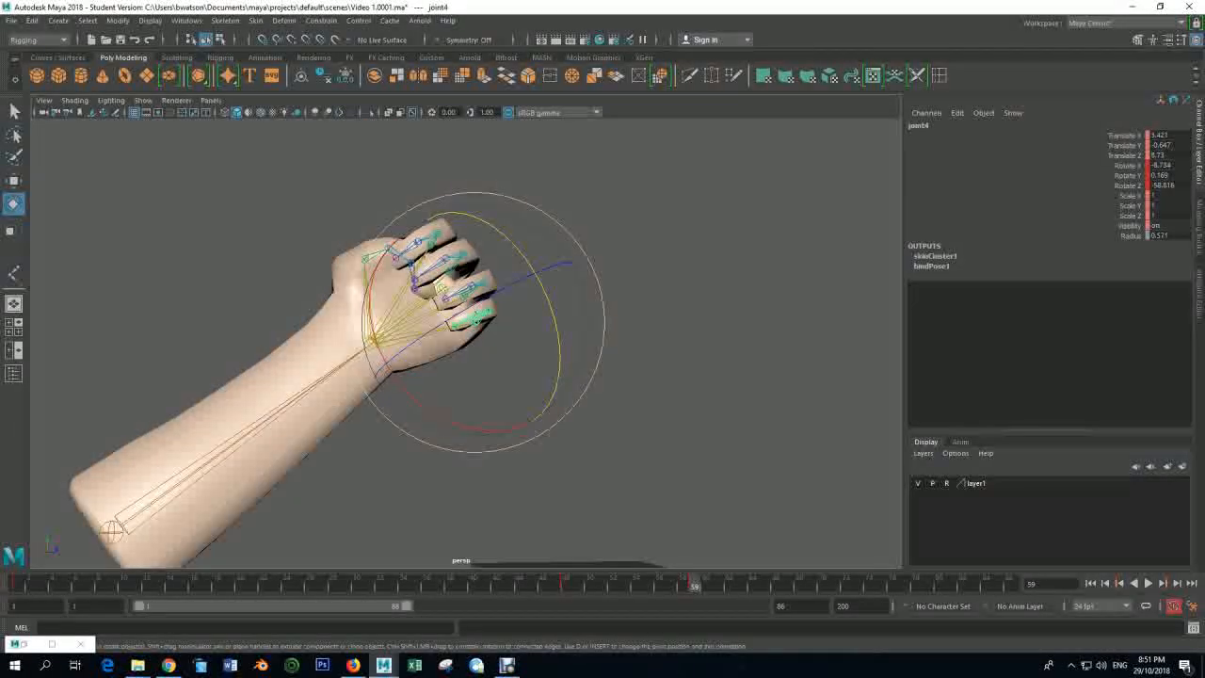
# - Play back and scrub through the hand closing into a fist to check the motion from a wider view
pyautogui.hotkey('alt', 'v')
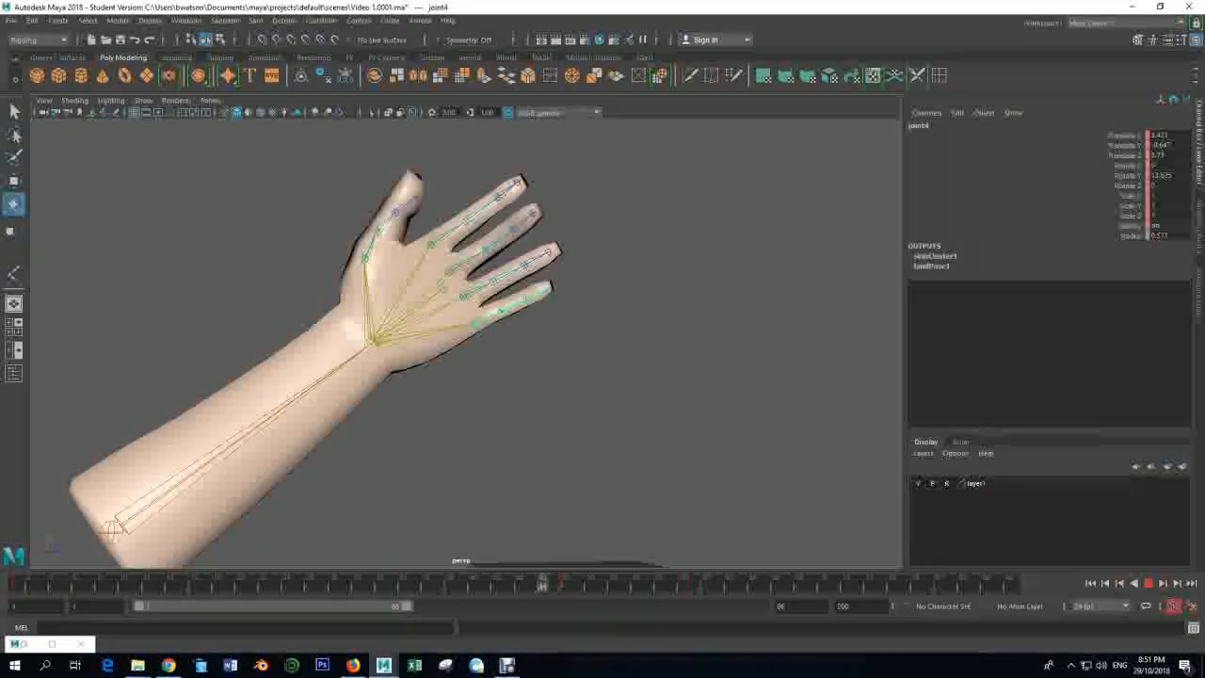
pyautogui.press('Escape')
pyautogui.scroll(-4, 466, 343)
pyautogui.keyDown('alt'); pyautogui.moveTo(455, 319); pyautogui.dragTo(403, 332); pyautogui.keyUp('alt')
pyautogui.moveTo(695, 585); pyautogui.dragTo(660, 585)
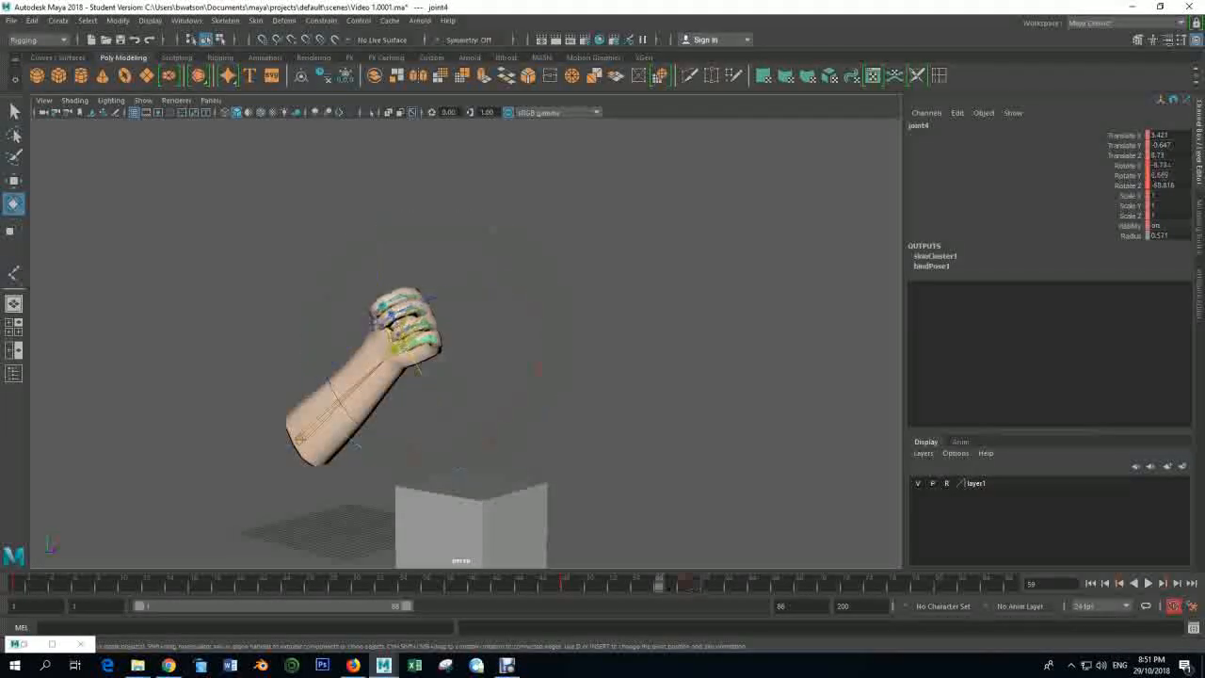
pyautogui.press('Escape')
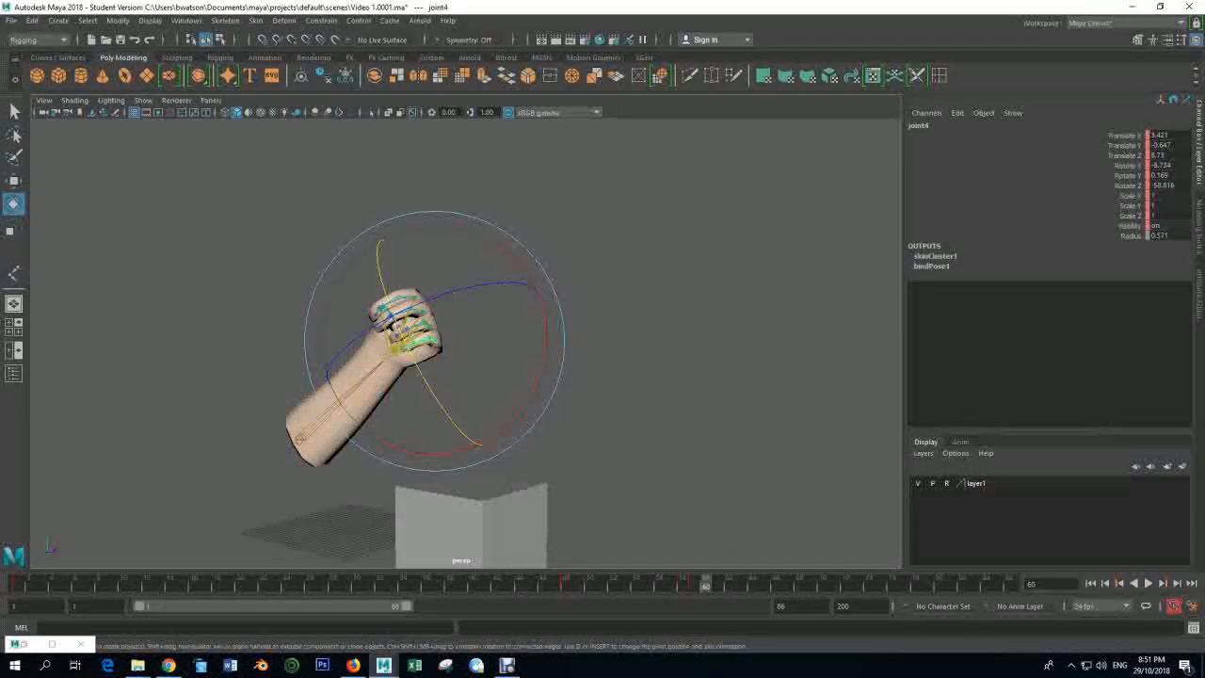
pyautogui.hotkey('alt', 'v')
pyautogui.press('Escape')
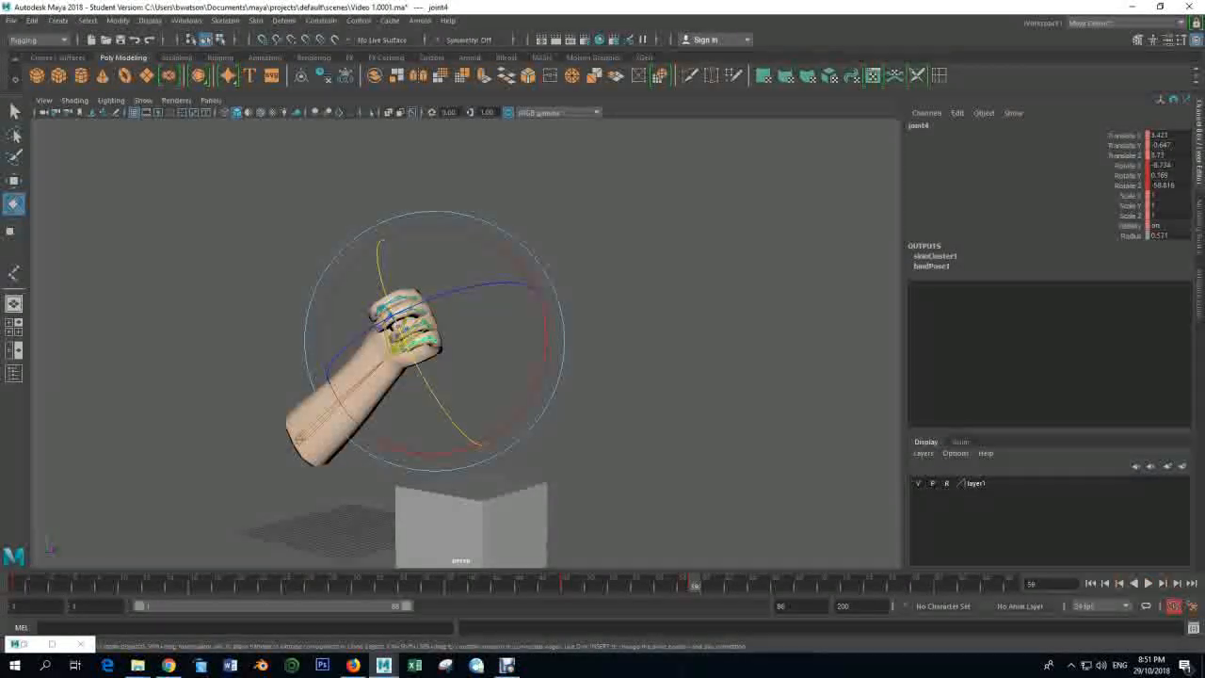
pyautogui.hotkey('alt', 'd')
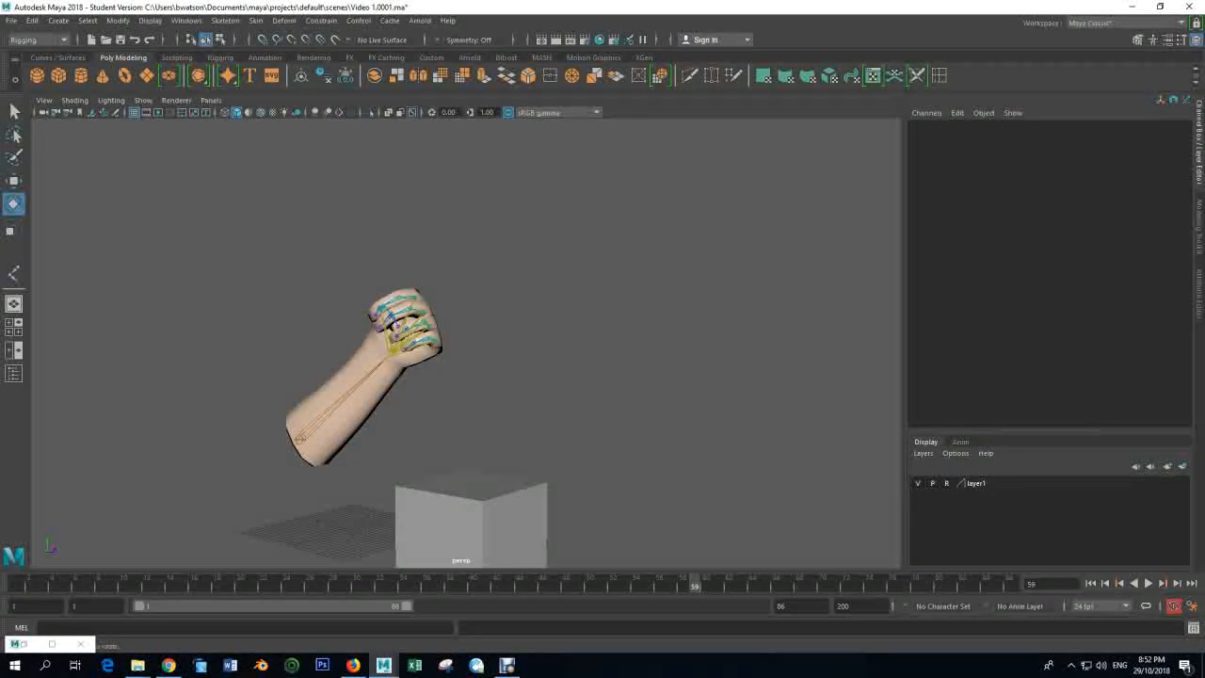
pyautogui.click(300, 439)
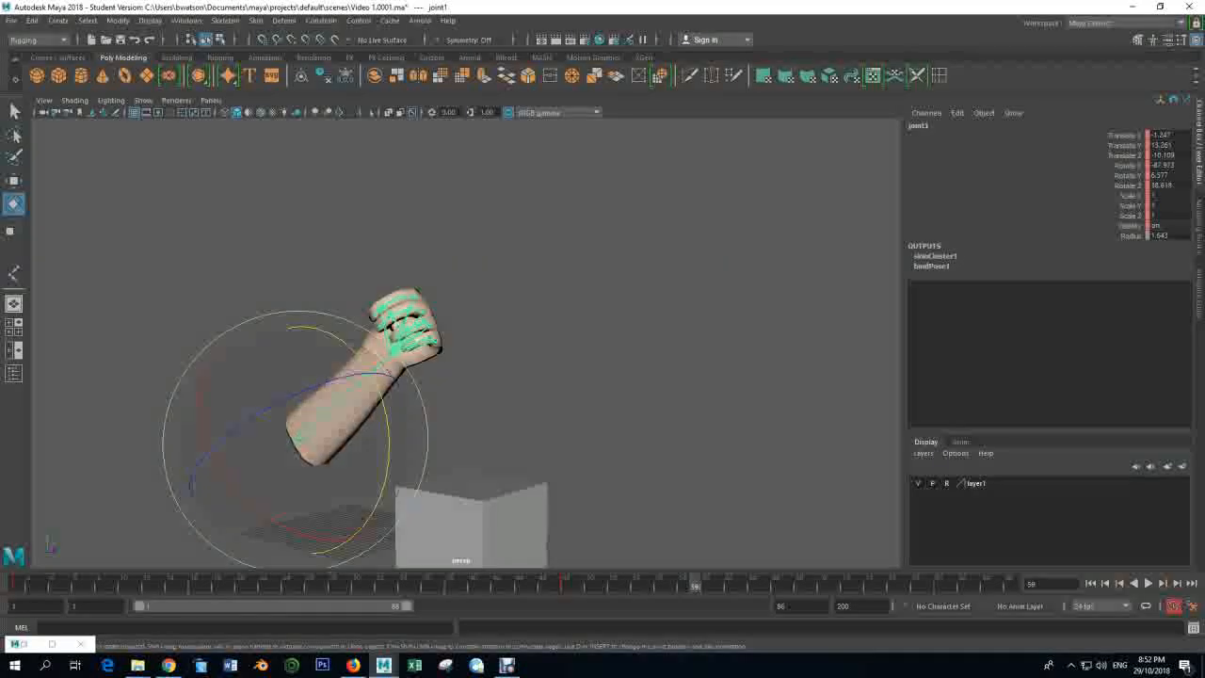
pyautogui.moveTo(384, 386); pyautogui.dragTo(411, 455)
pyautogui.hotkey('ctrl', 'z')
pyautogui.hotkey('ctrl', 'z')
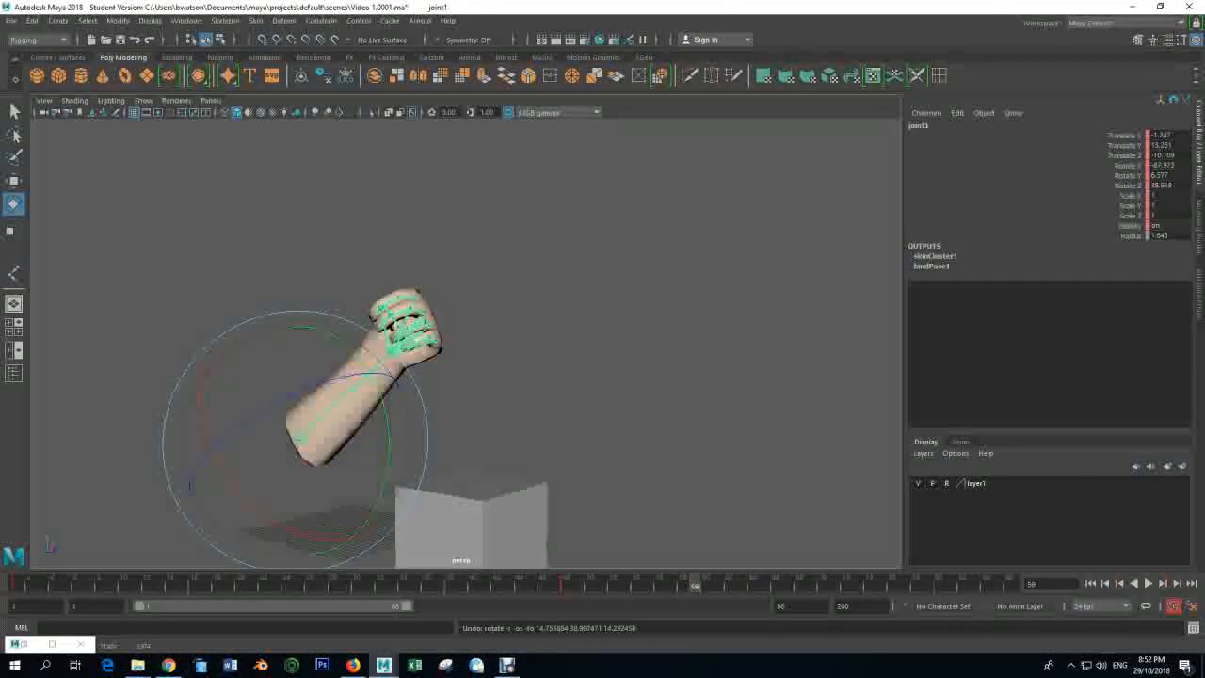
# - Select the arm's root joint, move to frame 60 and key the joint in its current pose
pyautogui.scroll(3, 396, 396)
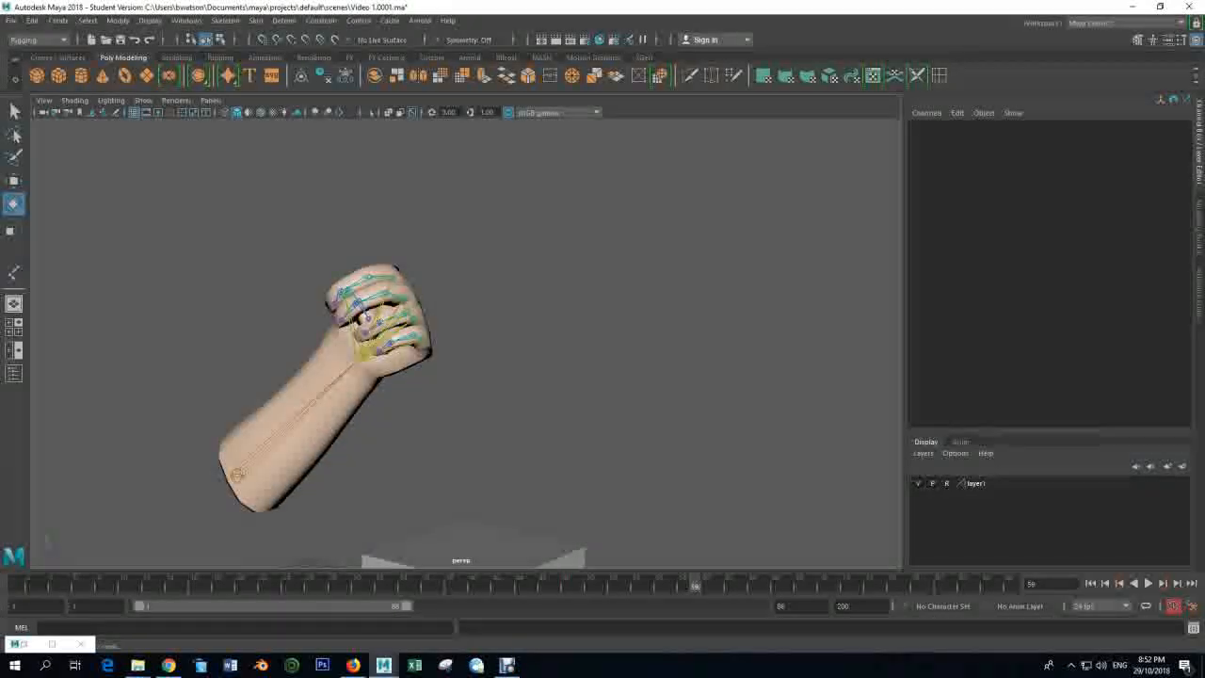
pyautogui.click(238, 475)
pyautogui.hotkey('alt', 'v')
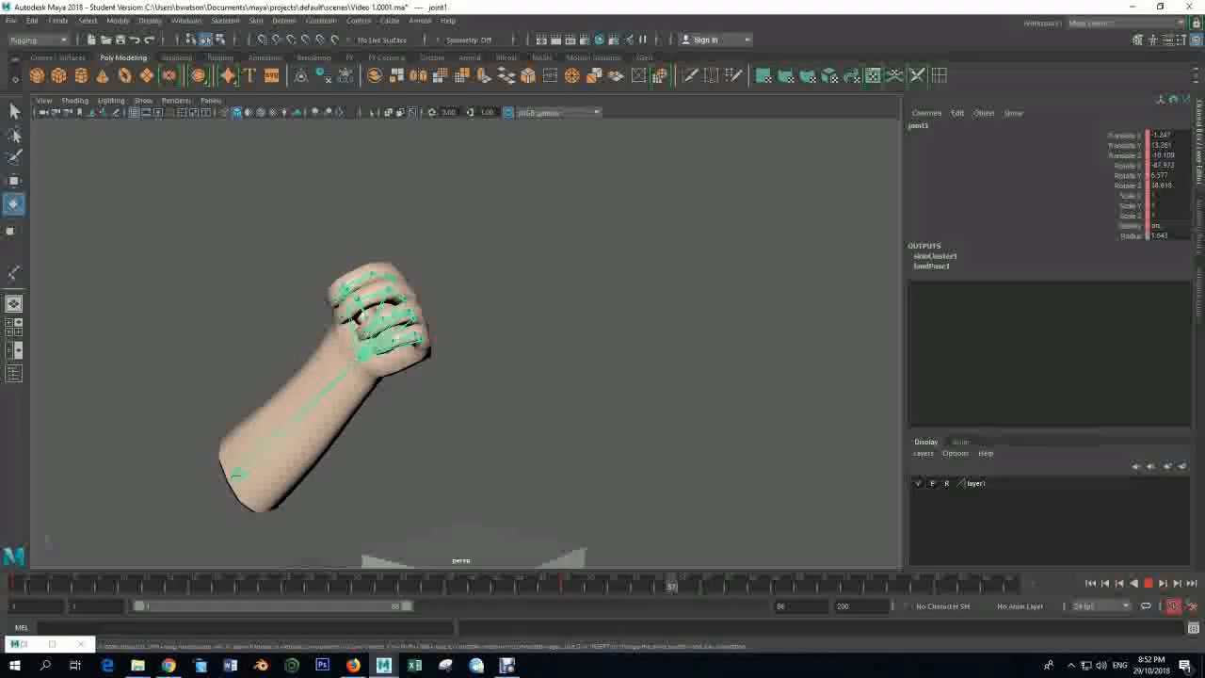
pyautogui.hotkey('alt', 'v')
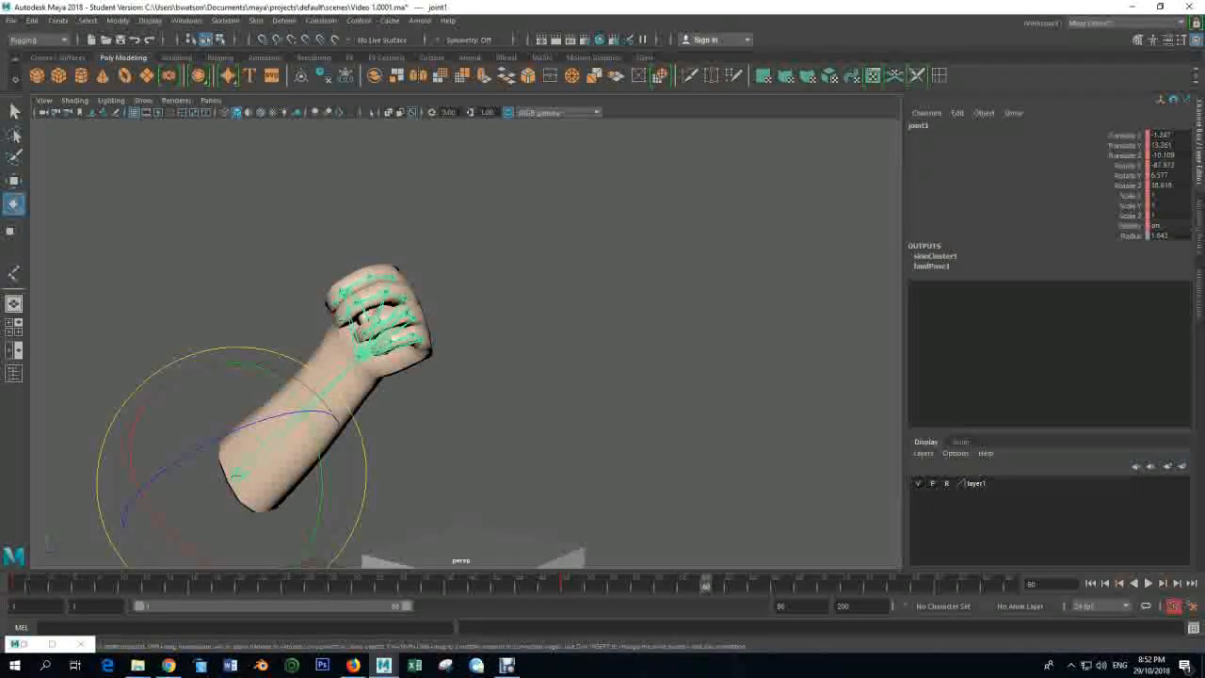
pyautogui.press('s')
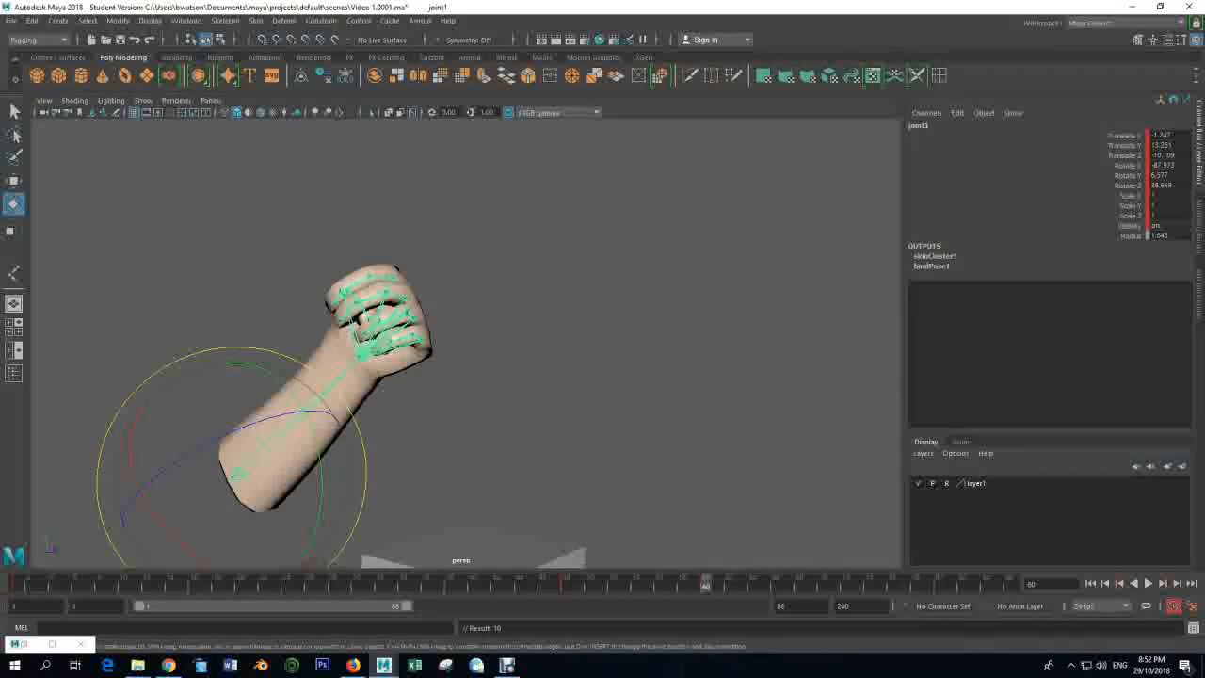
pyautogui.keyDown('alt'); pyautogui.moveTo(443, 376); pyautogui.dragTo(494, 376); pyautogui.keyUp('alt')
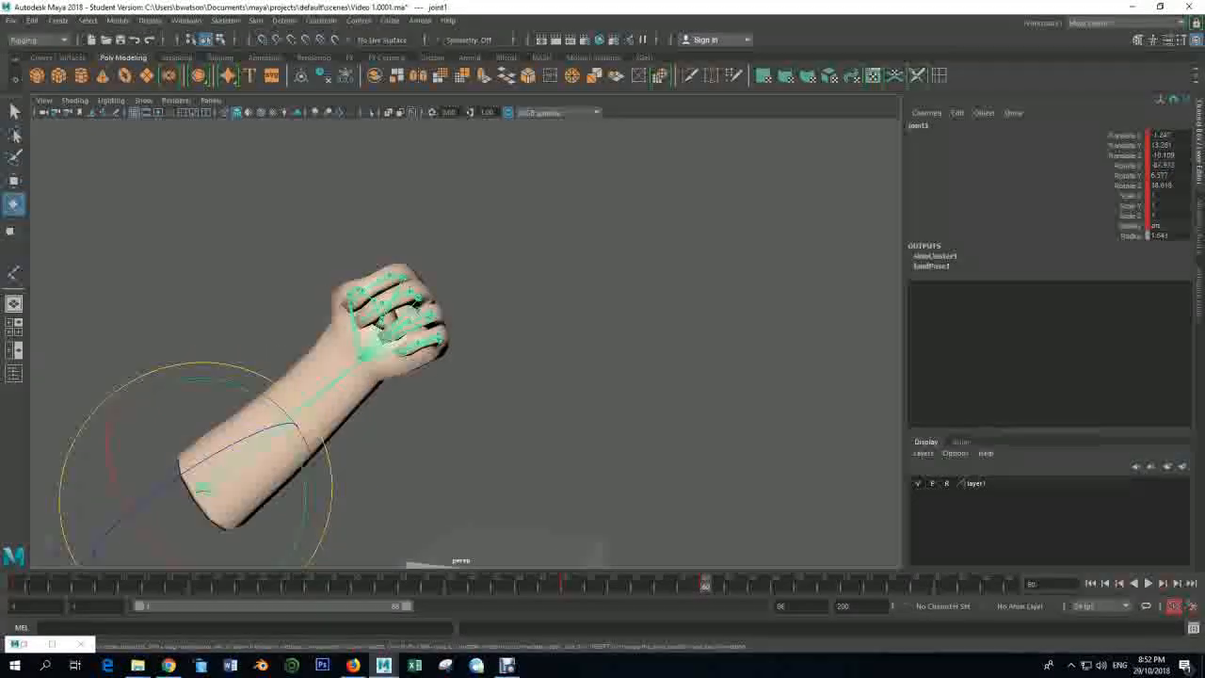
# - At frame 64, rotate the arm's root joint to about 47 in Rotate Z to raise the fist, key its rotation and play back briefly
pyautogui.hotkey('alt', 'v')
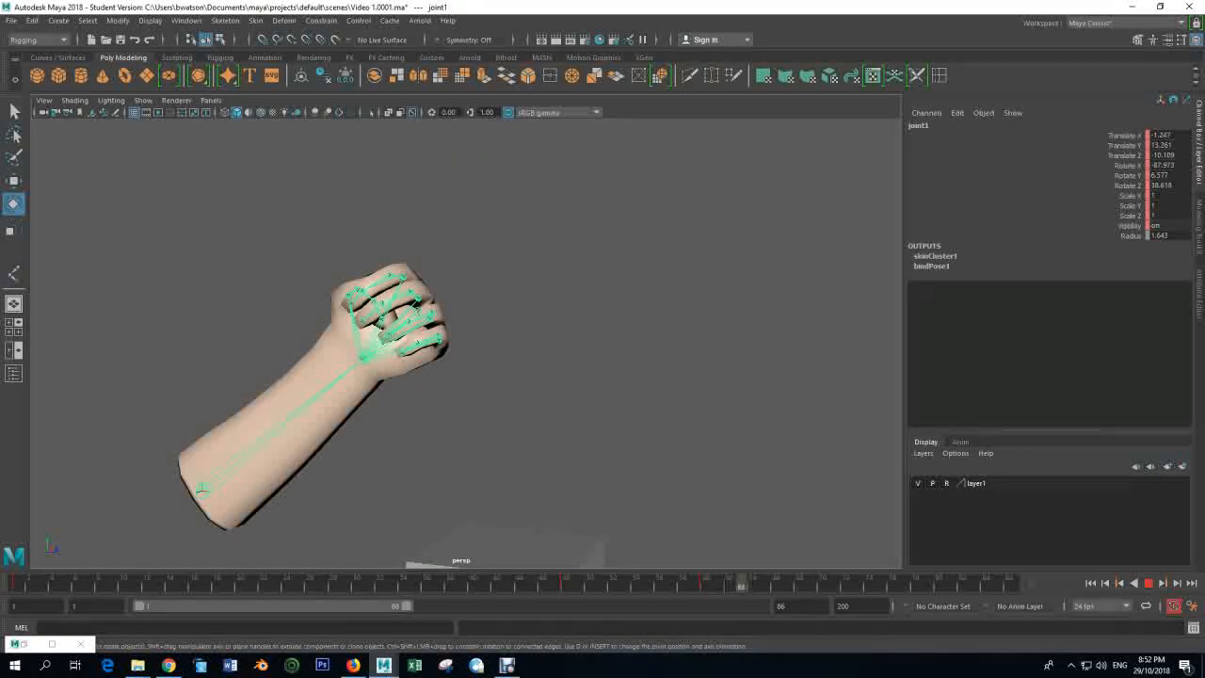
pyautogui.press('Escape')
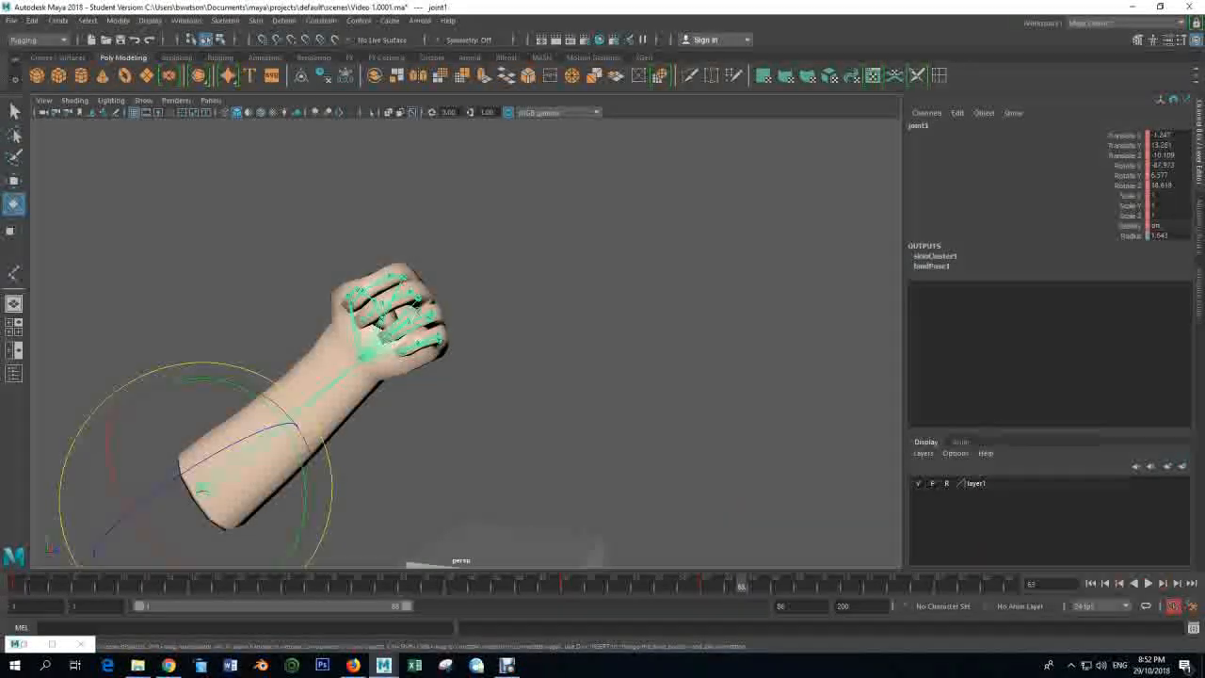
pyautogui.keyDown('alt'); pyautogui.moveTo(408, 313); pyautogui.dragTo(351, 350); pyautogui.keyUp('alt')
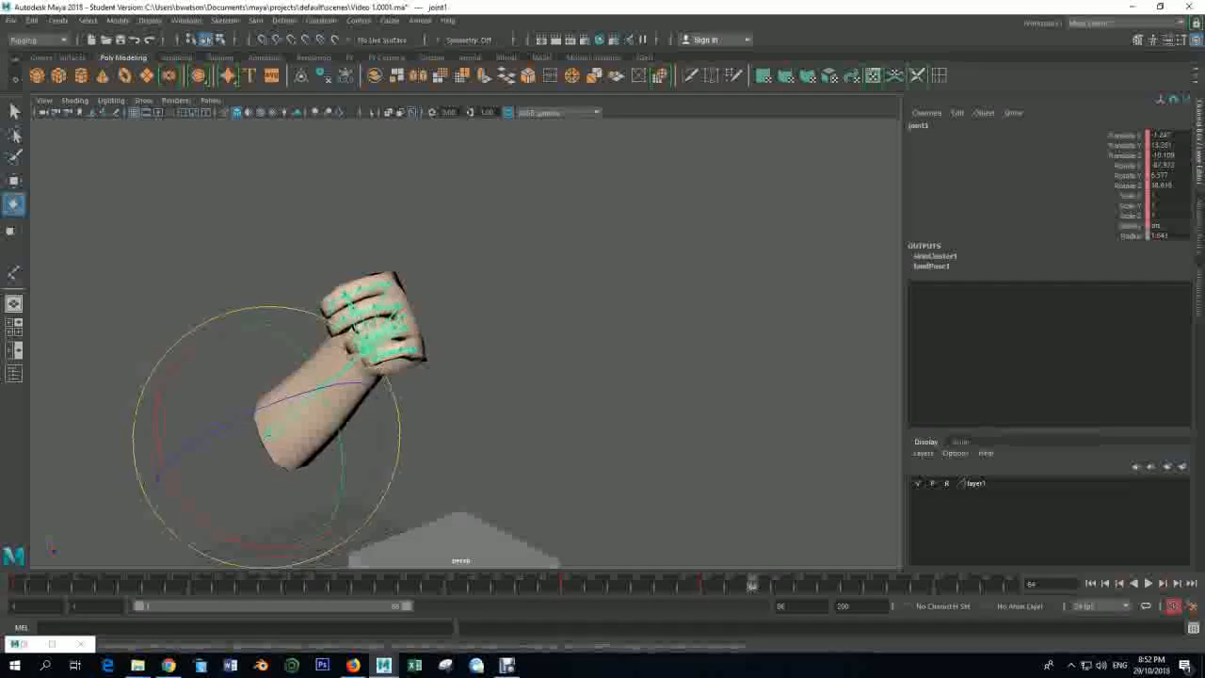
pyautogui.moveTo(339, 447); pyautogui.dragTo(323, 381)
pyautogui.moveTo(341, 303); pyautogui.dragTo(336, 293)
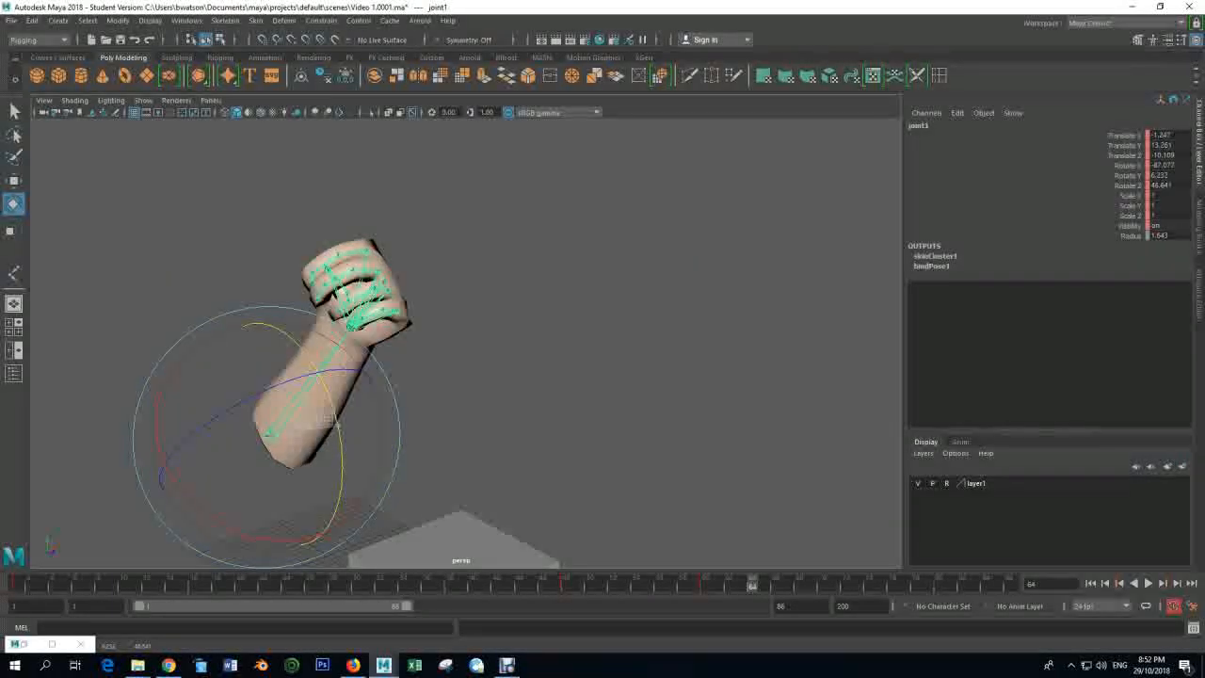
pyautogui.hotkey('shift', 'e')
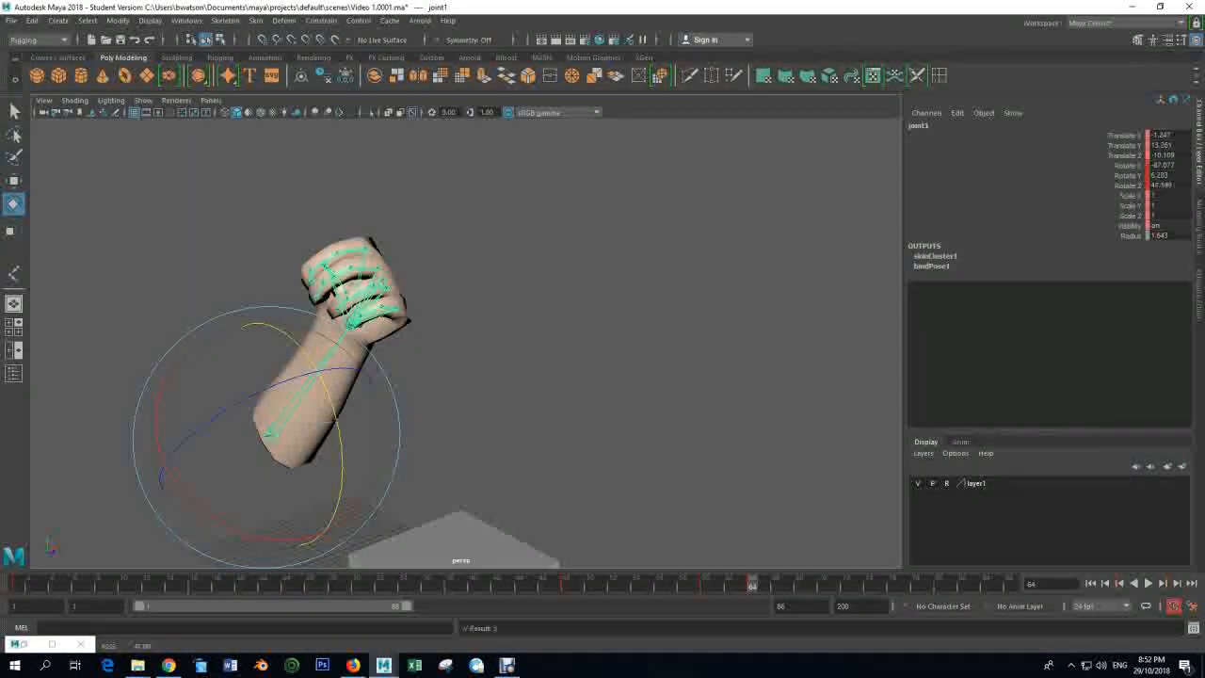
pyautogui.hotkey('alt', 'v')
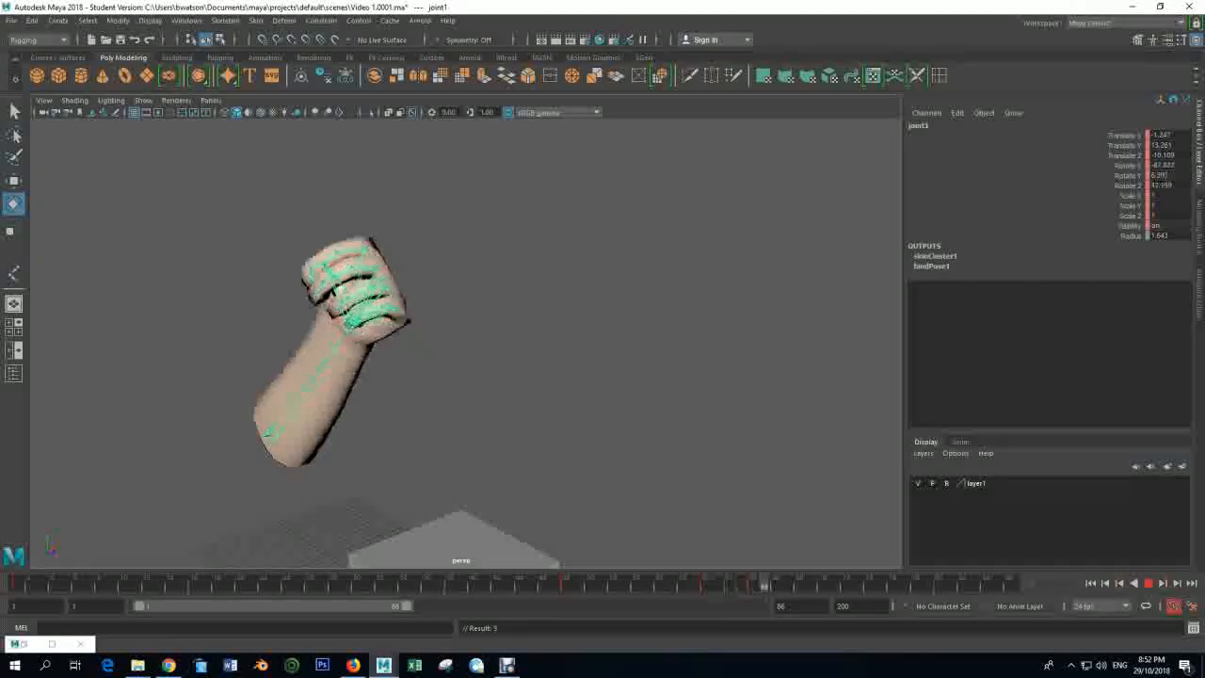
pyautogui.hotkey('alt', 'v')
# - Select the wrist joint, move to frame 60 and key the joint in its current pose
pyautogui.keyDown('alt'); pyautogui.moveTo(466, 344); pyautogui.dragTo(513, 343); pyautogui.keyUp('alt')
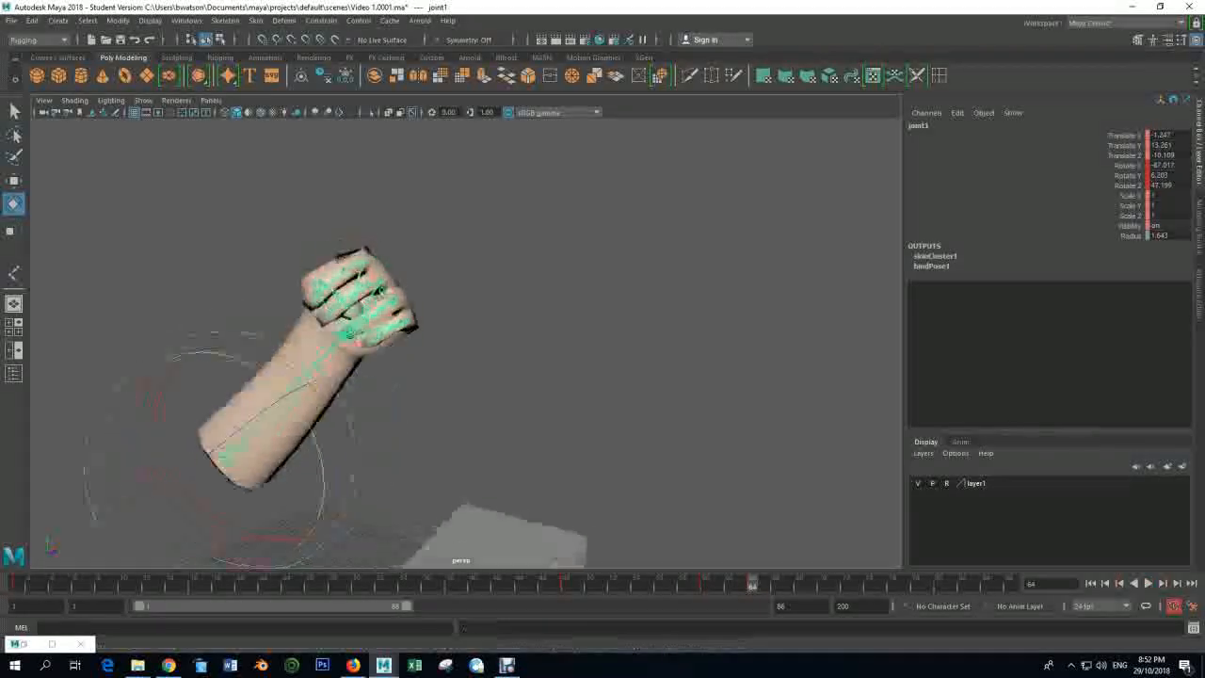
pyautogui.click(513, 344)
pyautogui.scroll(3, 466, 344)
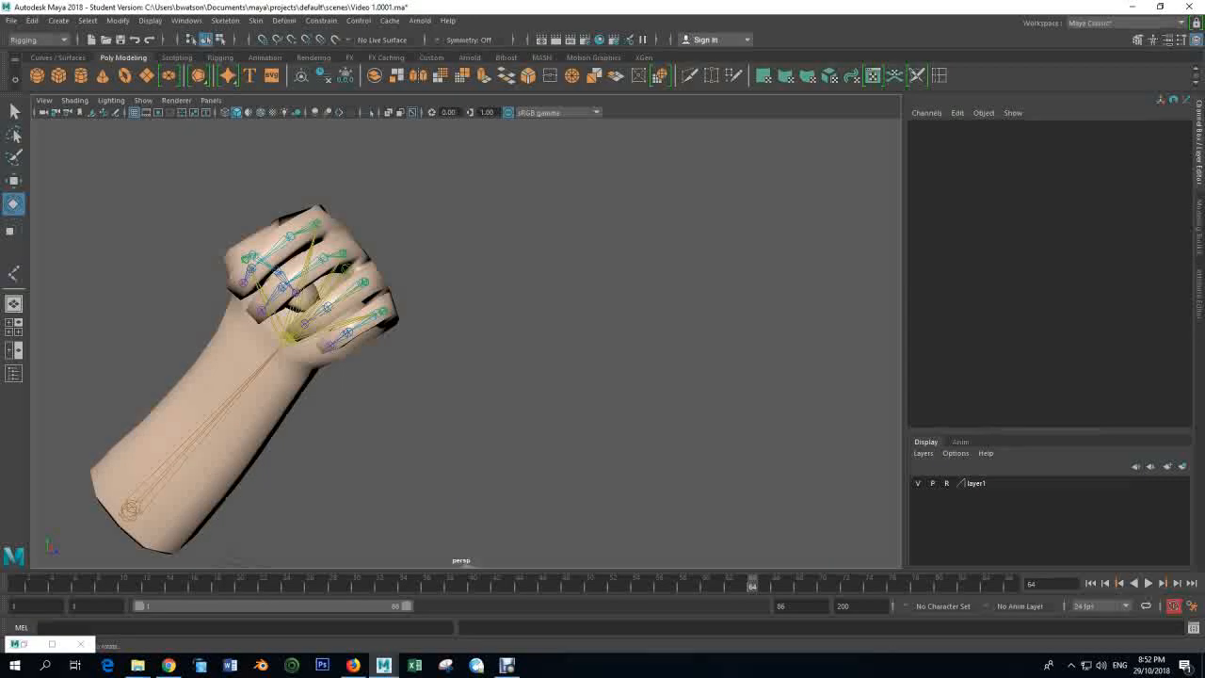
pyautogui.scroll(4, 466, 344)
pyautogui.keyDown('alt'); pyautogui.moveTo(466, 344); pyautogui.dragTo(513, 362); pyautogui.keyUp('alt')
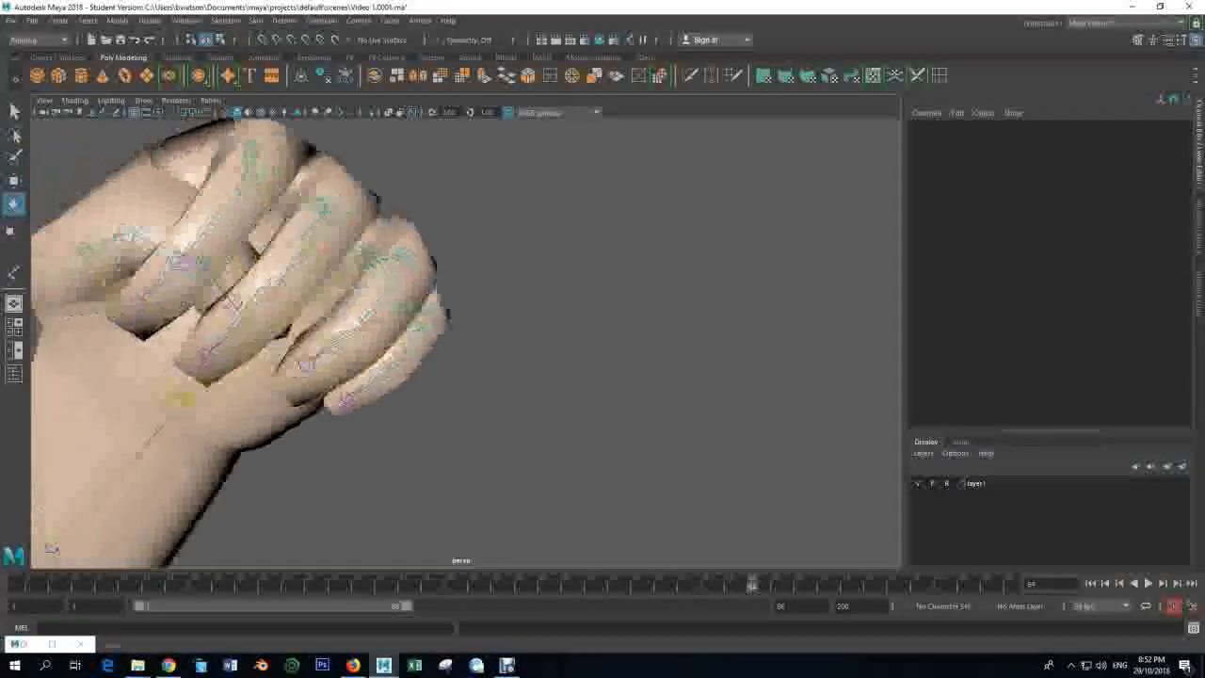
pyautogui.keyDown('alt'); pyautogui.moveTo(467, 344); pyautogui.dragTo(513, 262, button='middle'); pyautogui.keyUp('alt')
pyautogui.keyDown('alt'); pyautogui.moveTo(466, 344); pyautogui.dragTo(466, 297); pyautogui.keyUp('alt')
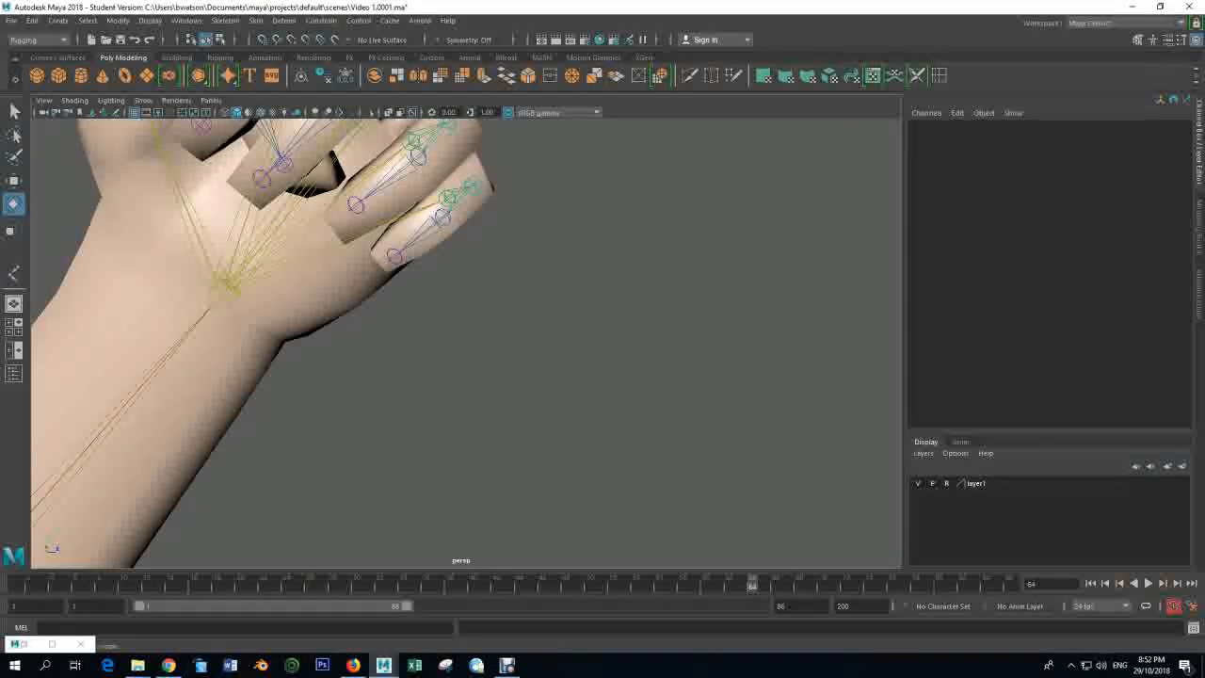
pyautogui.click(221, 292)
pyautogui.scroll(-4, 466, 343)
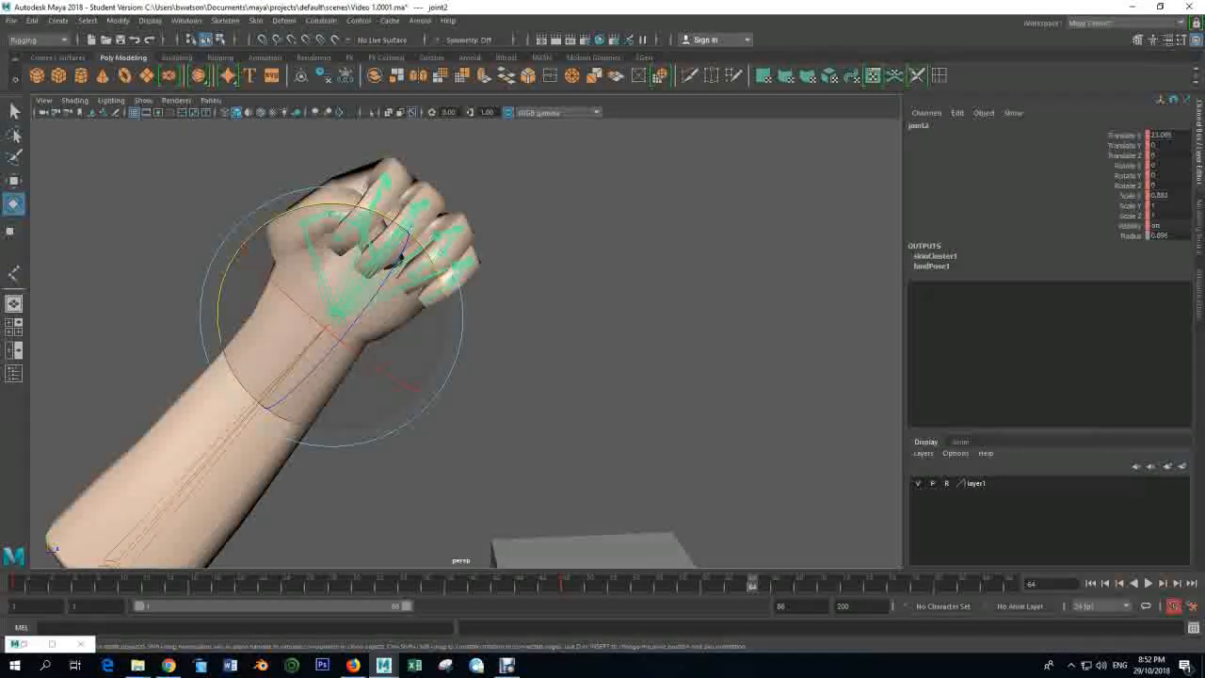
pyautogui.moveTo(751, 584); pyautogui.dragTo(706, 584)
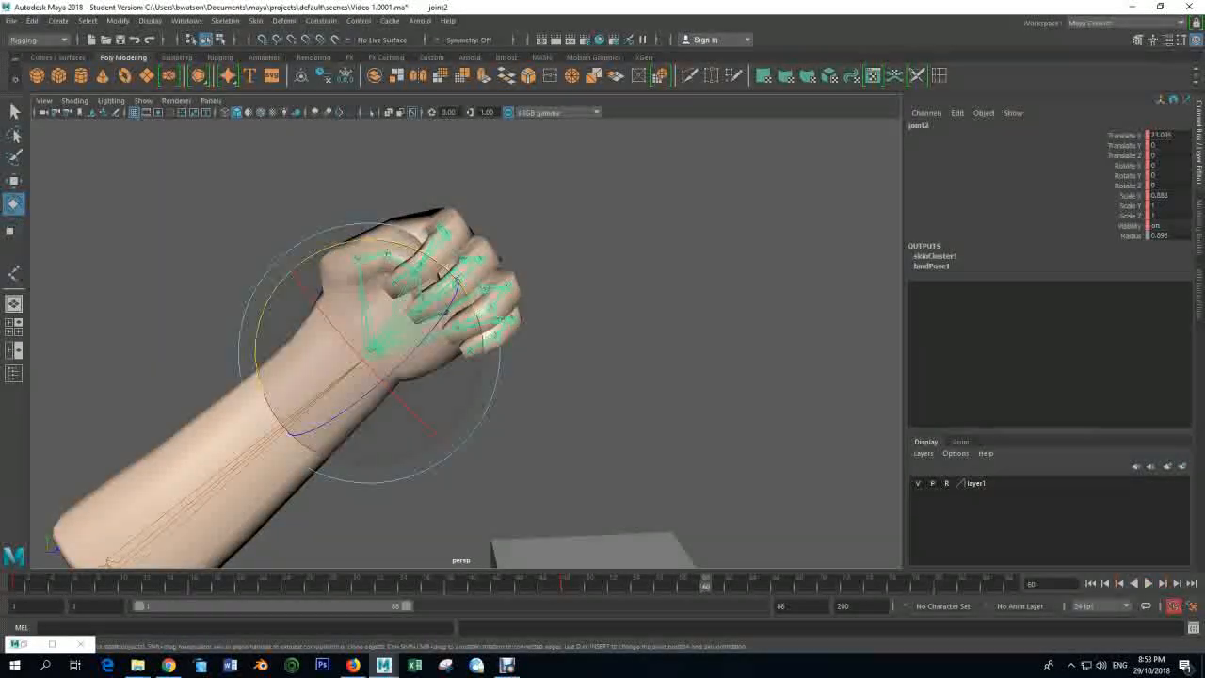
pyautogui.press('s')
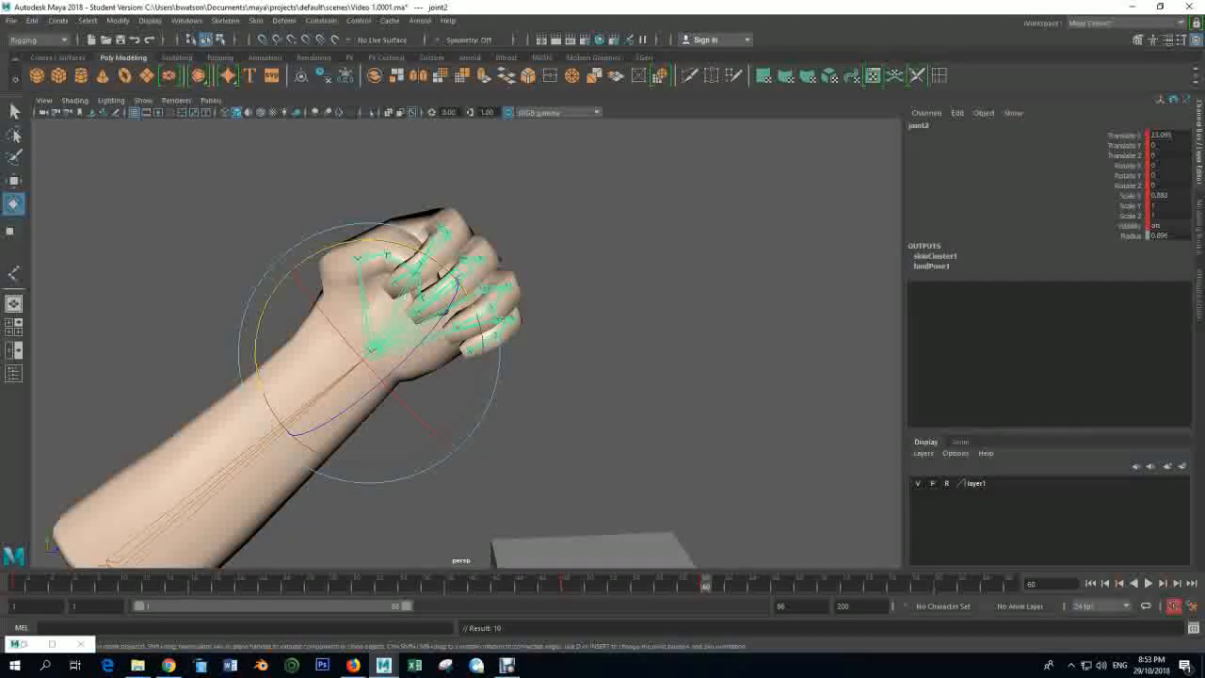
# - At frame 64, bend the wrist joint back to about -20.6 in Rotate Y and 4.4 in Rotate Z, and play back the wind-up
pyautogui.click(684, 584)
pyautogui.hotkey('alt', 'v')
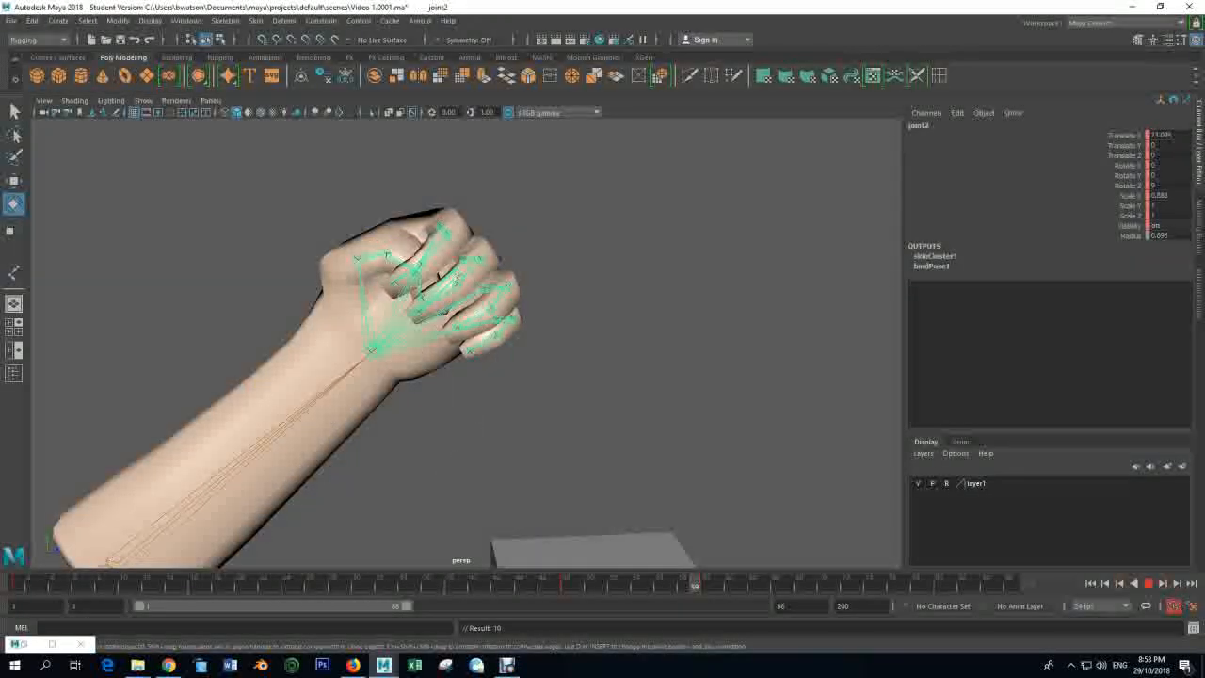
pyautogui.hotkey('alt', 'v')
pyautogui.keyDown('alt'); pyautogui.moveTo(556, 273); pyautogui.dragTo(321, 249); pyautogui.keyUp('alt')
pyautogui.moveTo(392, 283); pyautogui.dragTo(394, 226)
pyautogui.moveTo(405, 172); pyautogui.dragTo(426, 180)
pyautogui.keyDown('alt'); pyautogui.moveTo(377, 264); pyautogui.dragTo(555, 282); pyautogui.keyUp('alt')
pyautogui.scroll(-4, 453, 339)
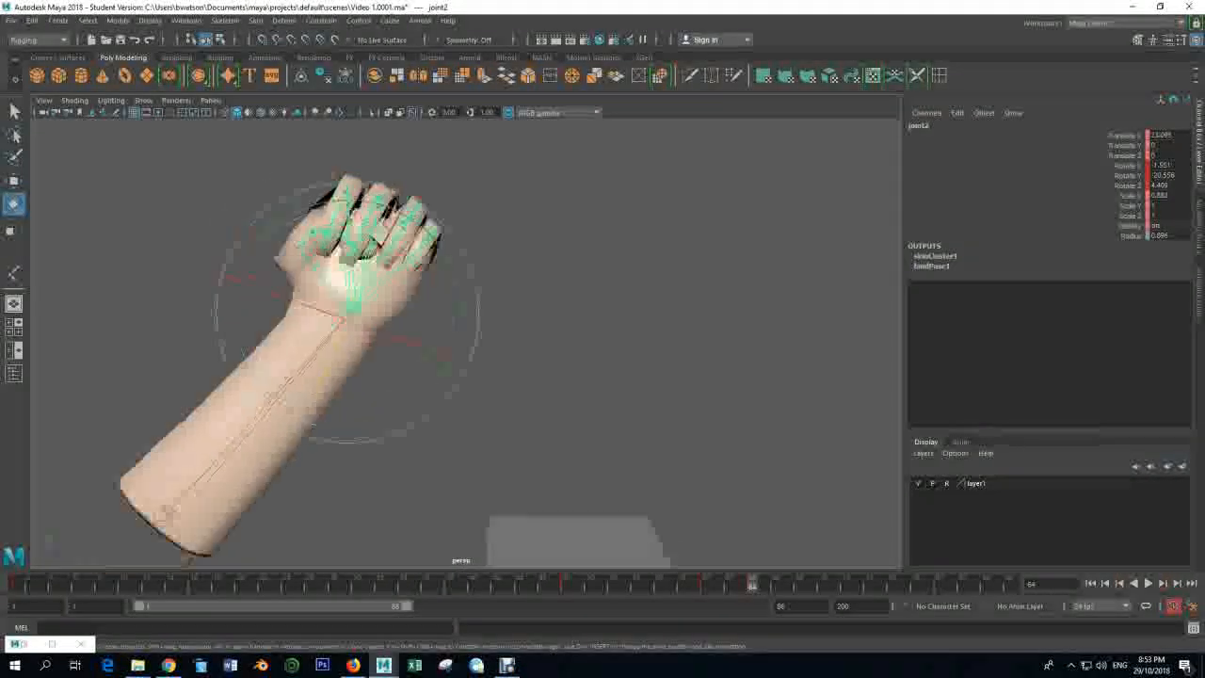
pyautogui.hotkey('alt', 'v')
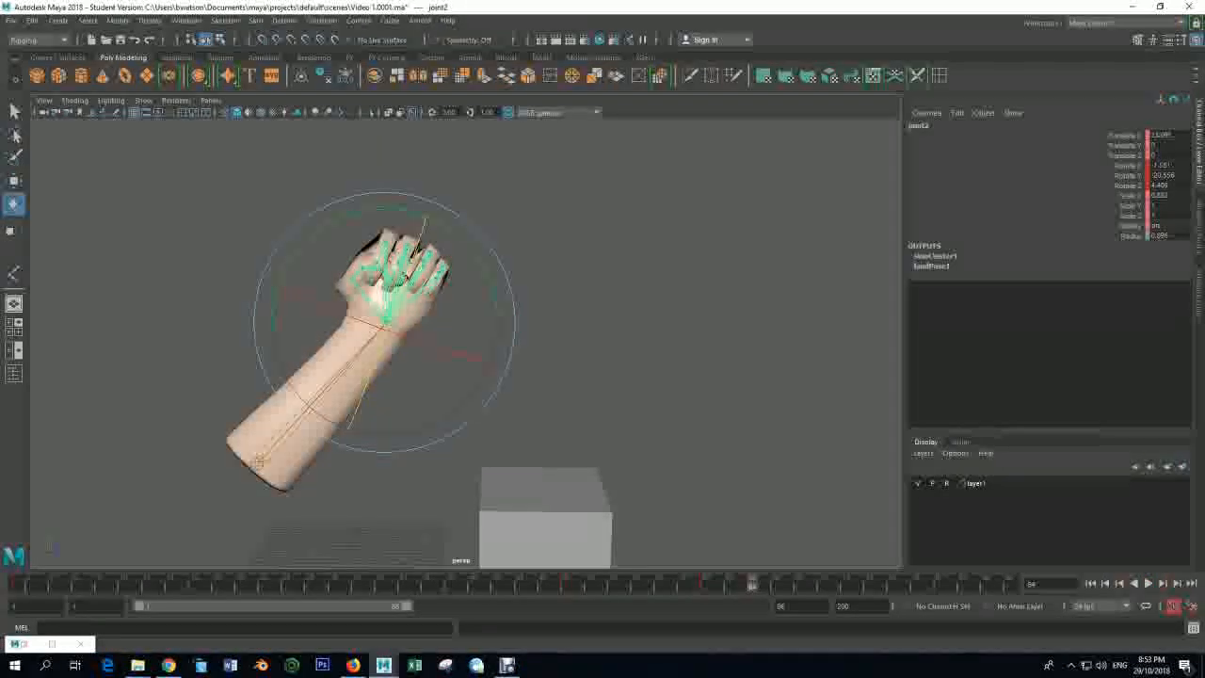
pyautogui.hotkey('alt', 'v')
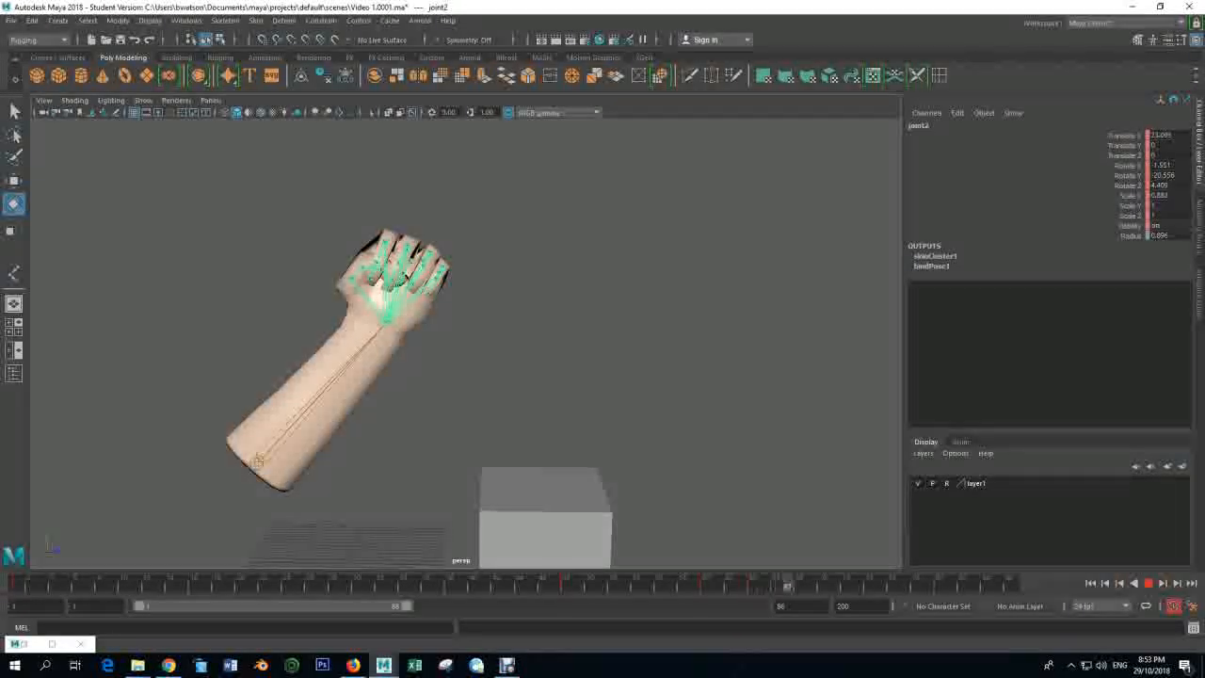
pyautogui.hotkey('alt', 'v')
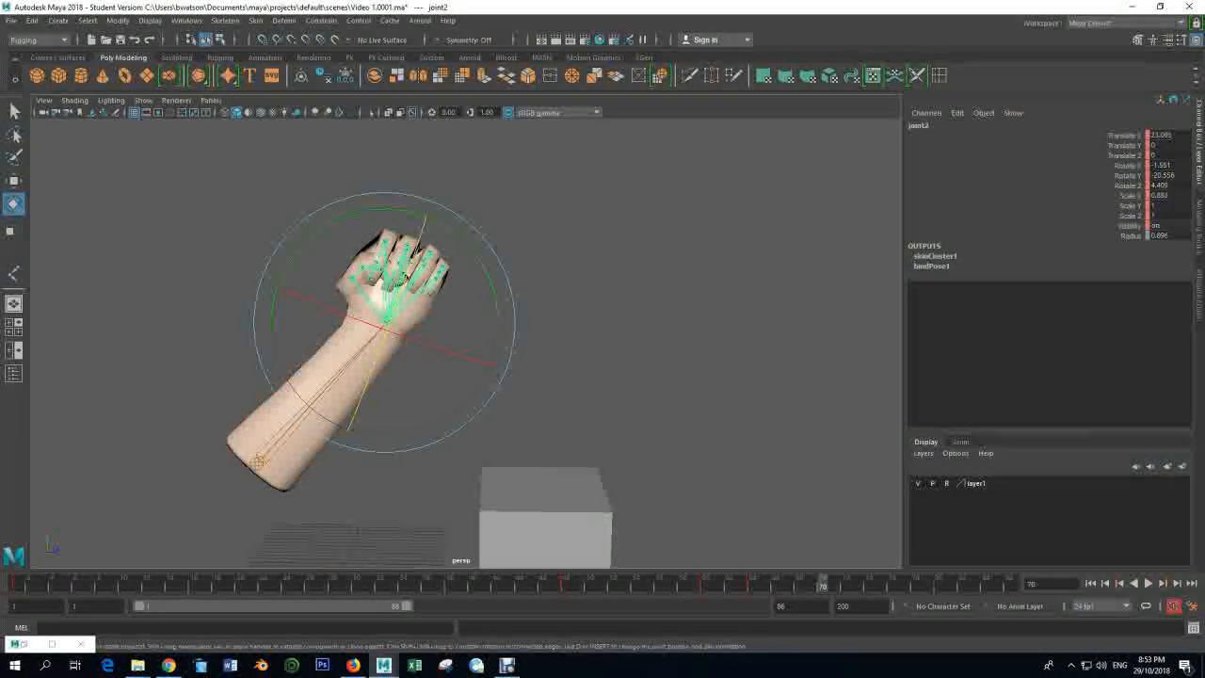
# - At frame 70, select the arm's root joint and rotate it to about -2 in Rotate Z to swing the fist down to the cube
pyautogui.keyDown('alt'); pyautogui.moveTo(405, 279); pyautogui.dragTo(381, 280); pyautogui.keyUp('alt')
pyautogui.click(382, 281)
pyautogui.click(269, 436)
pyautogui.keyDown('alt'); pyautogui.moveTo(527, 280); pyautogui.dragTo(500, 423); pyautogui.keyUp('alt')
pyautogui.click(500, 328)
pyautogui.scroll(4, 466, 343)
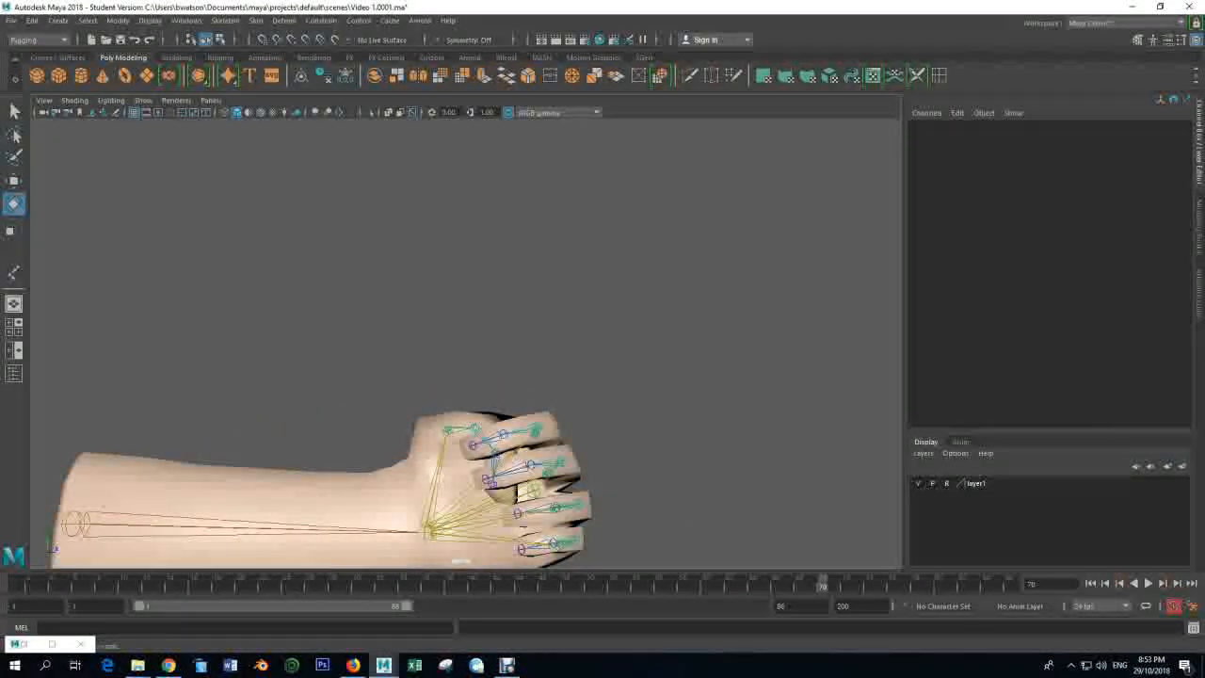
pyautogui.click(533, 489)
pyautogui.keyDown('alt'); pyautogui.moveTo(523, 493); pyautogui.dragTo(411, 484); pyautogui.keyUp('alt')
pyautogui.moveTo(478, 508); pyautogui.dragTo(571, 526)
pyautogui.scroll(-5, 554, 515)
pyautogui.press('Up')
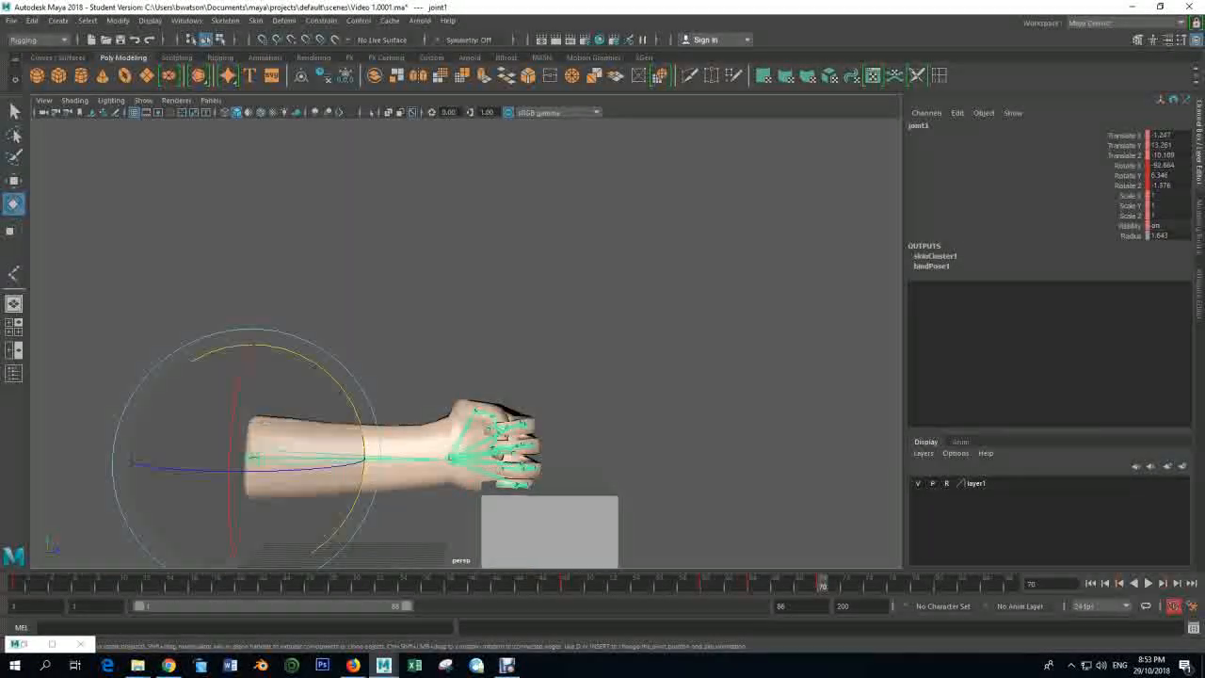
# - Fine-tune the arm's root joint at frame 70 to about 1 in Rotate Z so the fist meets the cube's top face
pyautogui.moveTo(346, 394); pyautogui.dragTo(344, 391)
pyautogui.scroll(5, 344, 391)
pyautogui.keyDown('alt'); pyautogui.moveTo(344, 391); pyautogui.dragTo(325, 236, button='middle'); pyautogui.keyUp('alt')
pyautogui.scroll(3, 465, 344)
pyautogui.moveTo(465, 377)
pyautogui.keyDown('alt'); pyautogui.mouseDown()
pyautogui.moveTo(396, 395)
pyautogui.moveTo(471, 372)
pyautogui.moveTo(450, 368)
pyautogui.mouseUp(); pyautogui.keyUp('alt')
pyautogui.scroll(-5, 465, 344)
pyautogui.scroll(-4, 466, 343)
# - Play back the animation from frame 1 to check the strike and the open-palm hold
pyautogui.hotkey('alt', 'v')
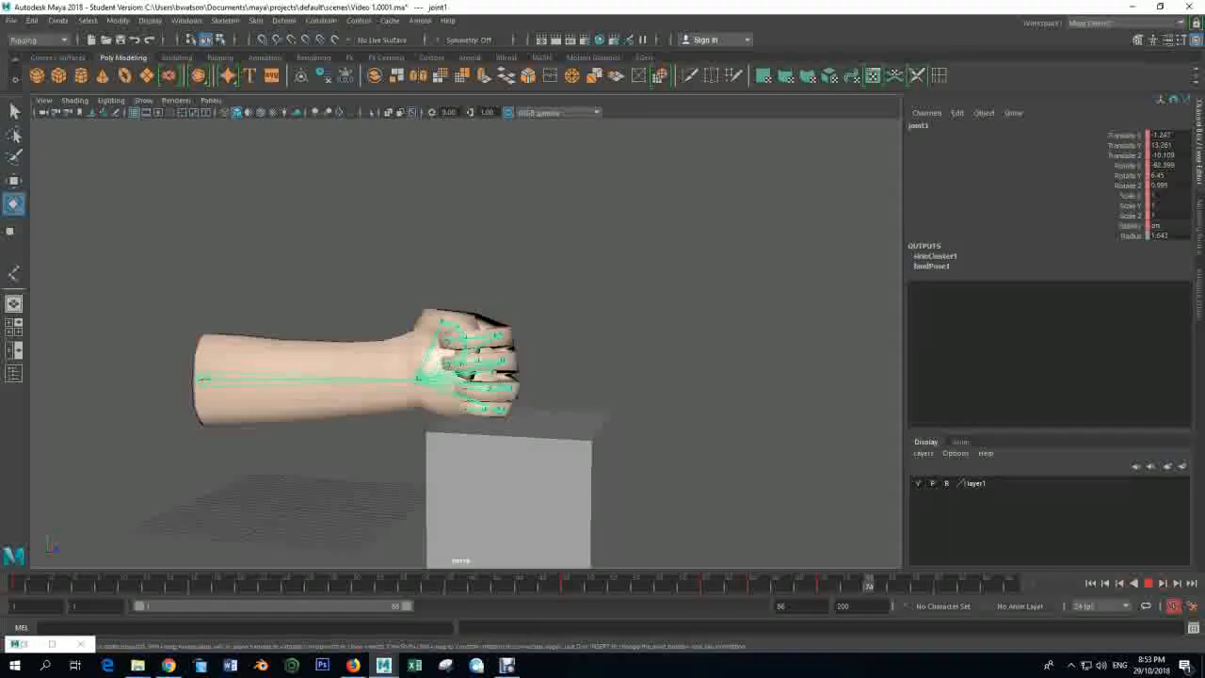
pyautogui.hotkey('alt', 'v')
pyautogui.scroll(-3, 467, 343)
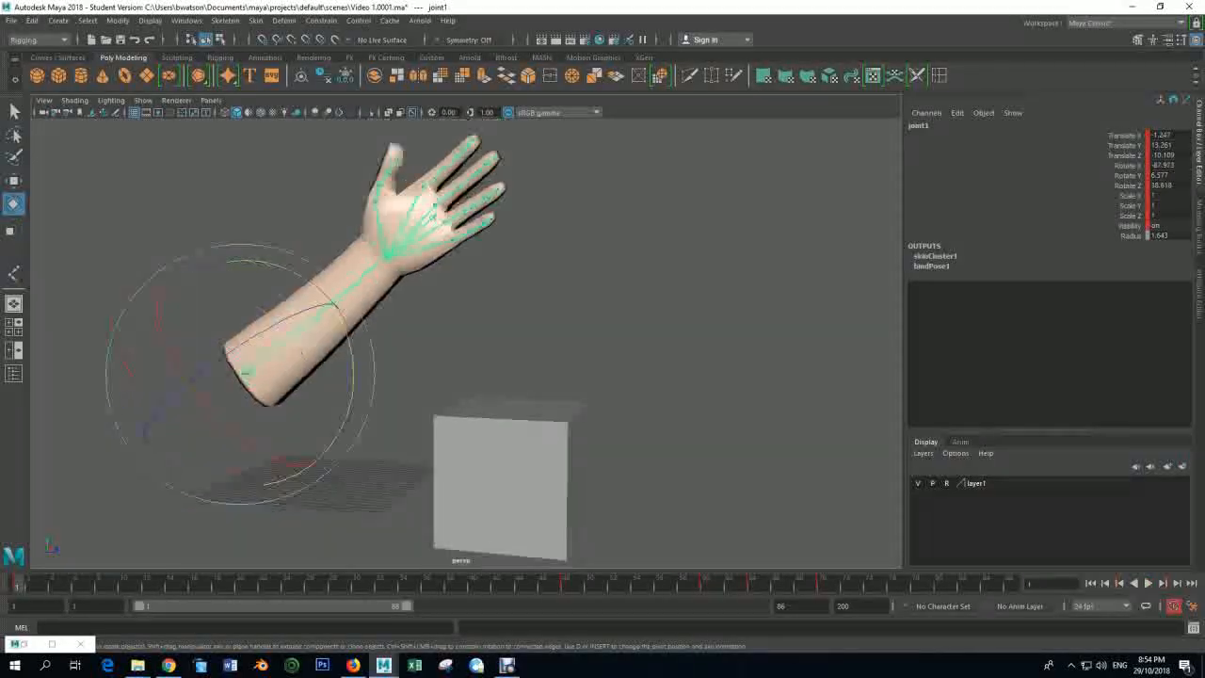
pyautogui.hotkey('alt', 'v')
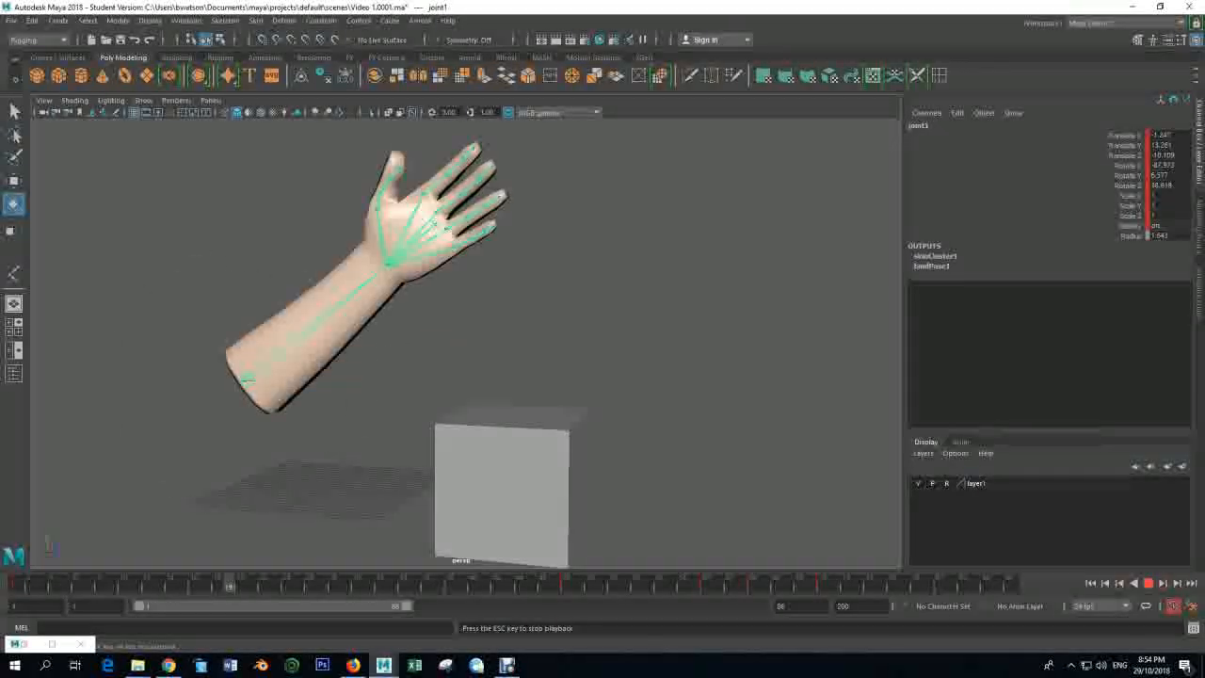
pyautogui.press('Escape')
pyautogui.scroll(3, 466, 343)
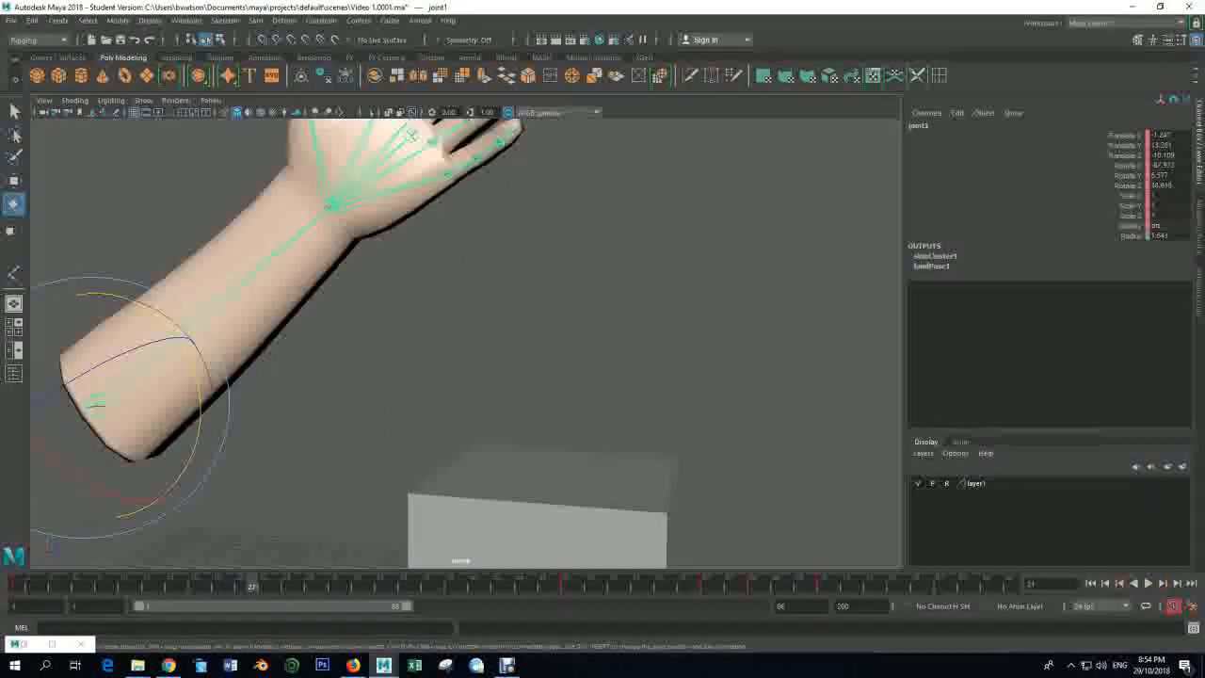
# - Copy the frame 1 key of the middle finger's outer joint, paste it at frame 48 and play back the change
pyautogui.keyDown('alt'); pyautogui.moveTo(476, 174); pyautogui.dragTo(492, 331, button='middle'); pyautogui.keyUp('alt')
pyautogui.click(496, 222)
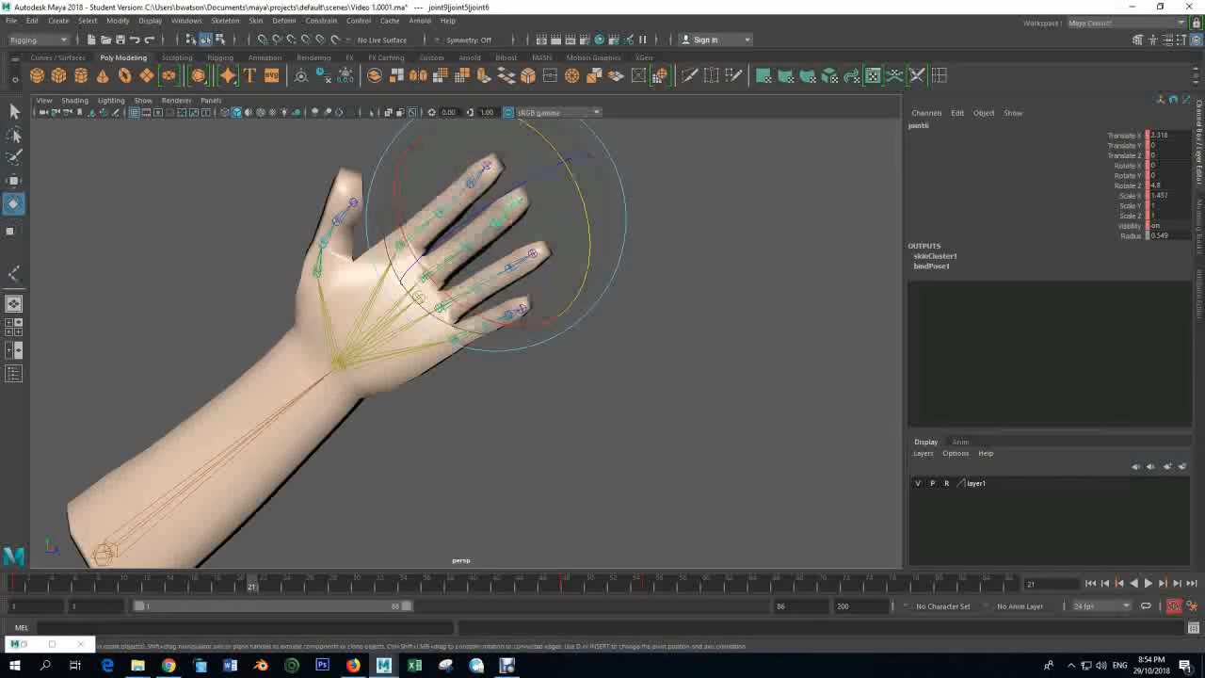
pyautogui.hotkey('alt', 'v')
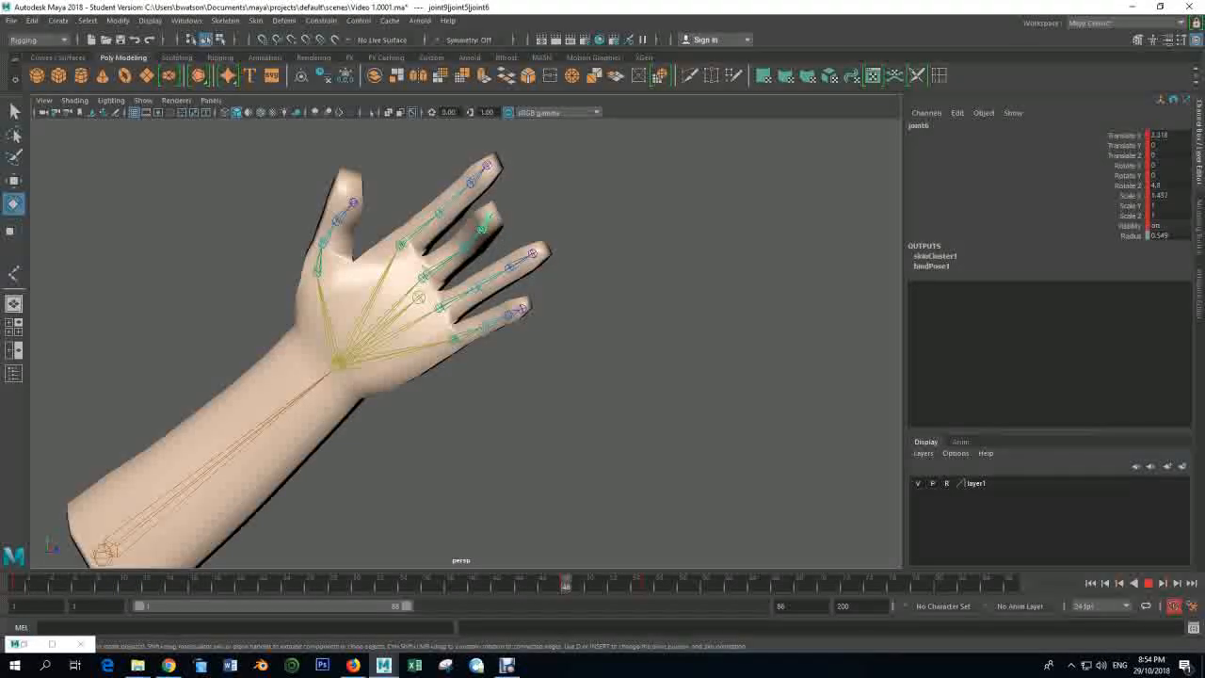
pyautogui.hotkey('alt', 'v')
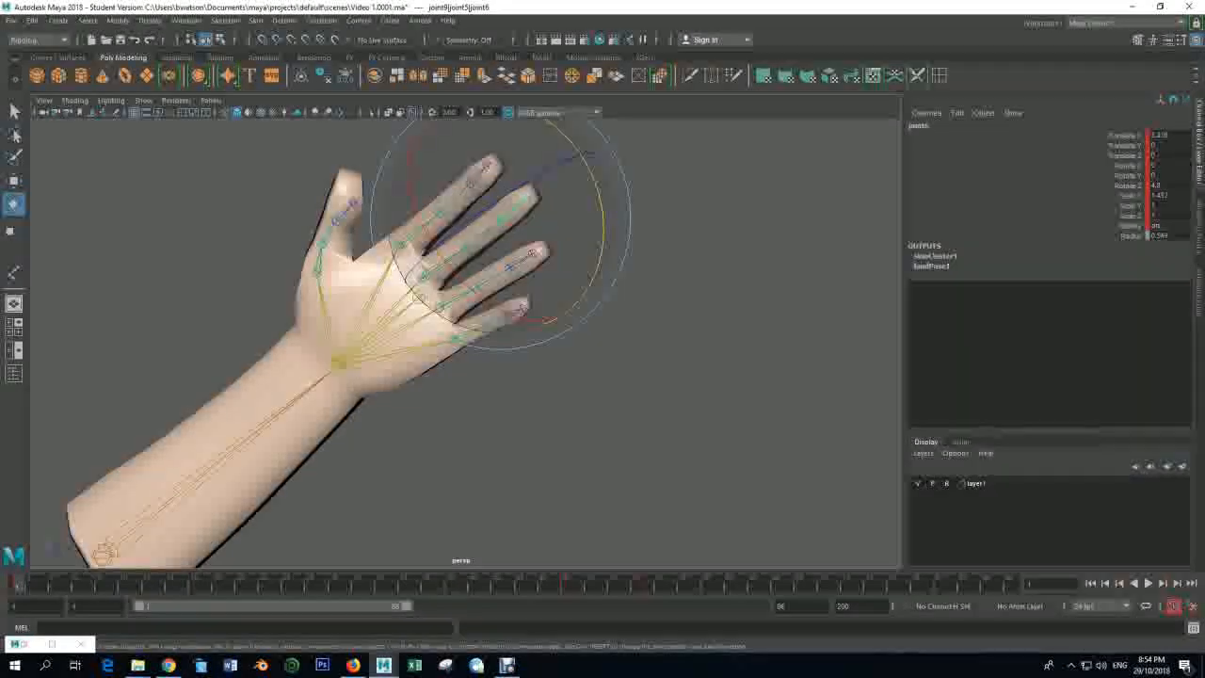
pyautogui.rightClick(30, 582)
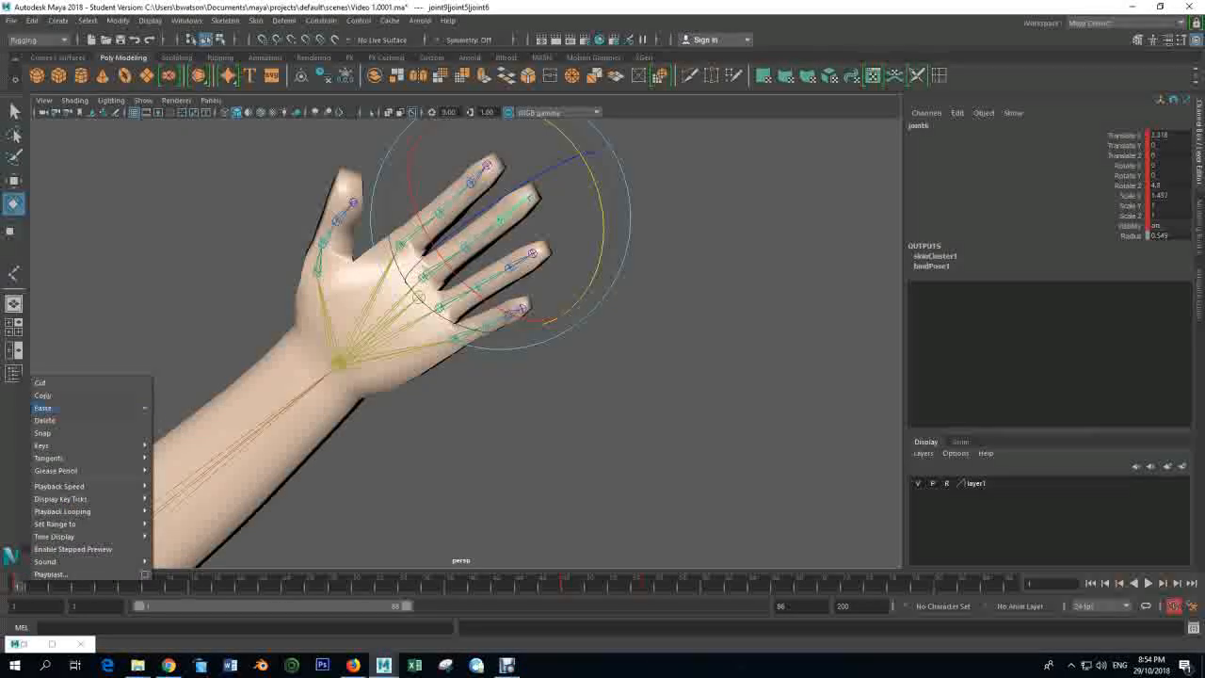
pyautogui.click(42, 394)
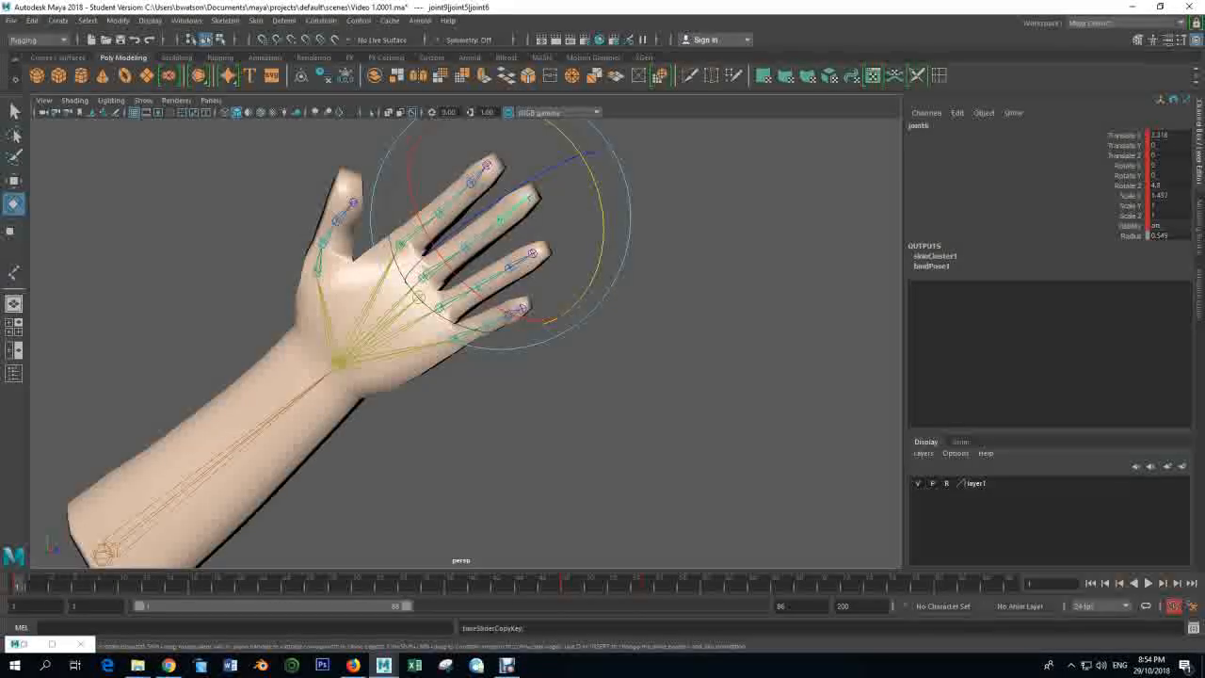
pyautogui.click(565, 582)
pyautogui.rightClick(565, 582)
pyautogui.moveTo(640, 407)
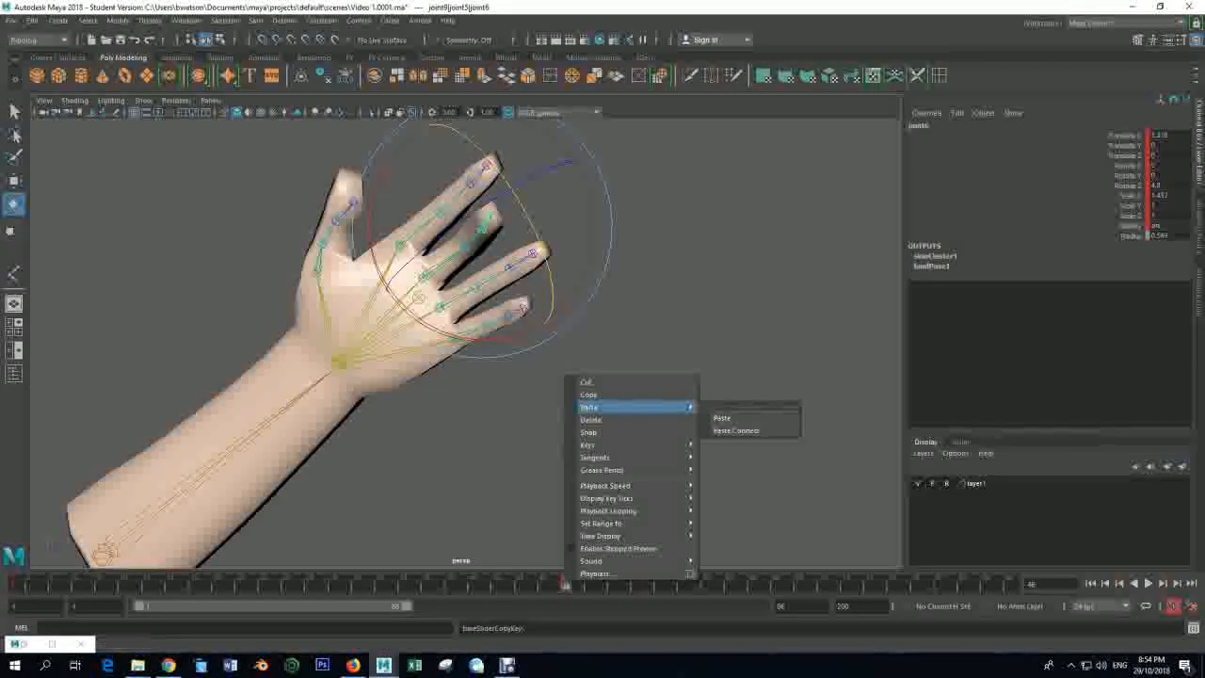
pyautogui.click(723, 417)
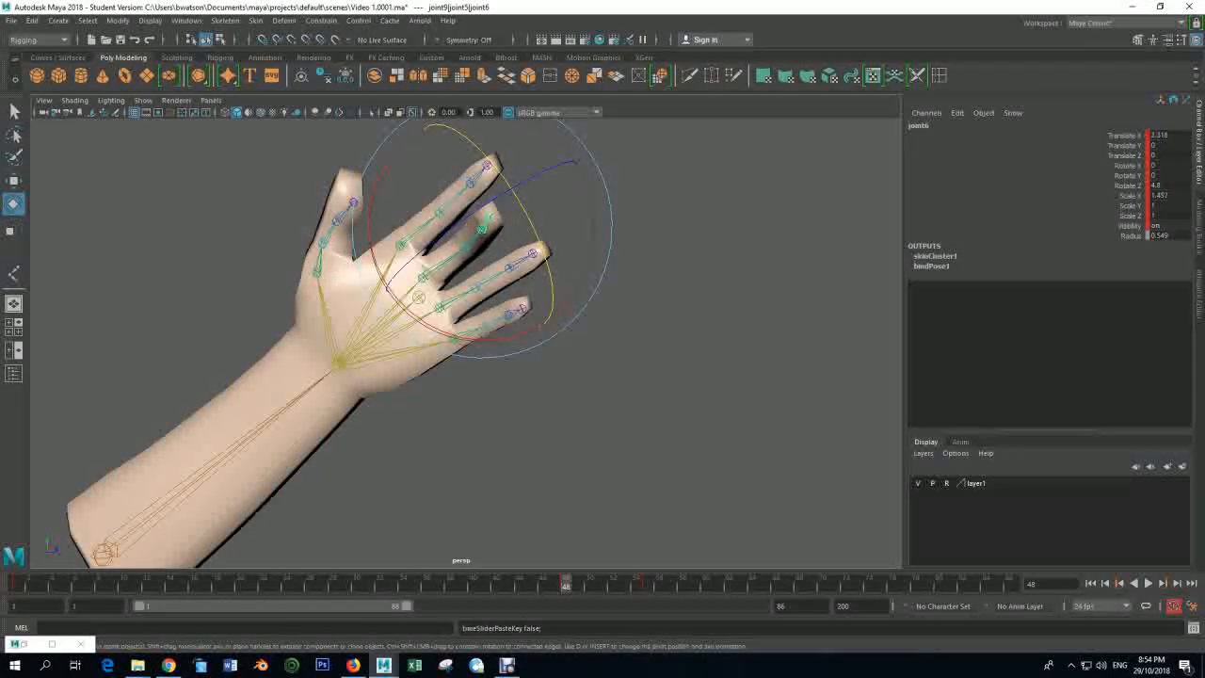
pyautogui.hotkey('alt', 'v')
pyautogui.hotkey('alt', 'v')
# - Select the middle finger's middle joint and copy its frame 1 key to frame 48 to hold the finger straight
pyautogui.click(489, 254)
pyautogui.click(464, 247)
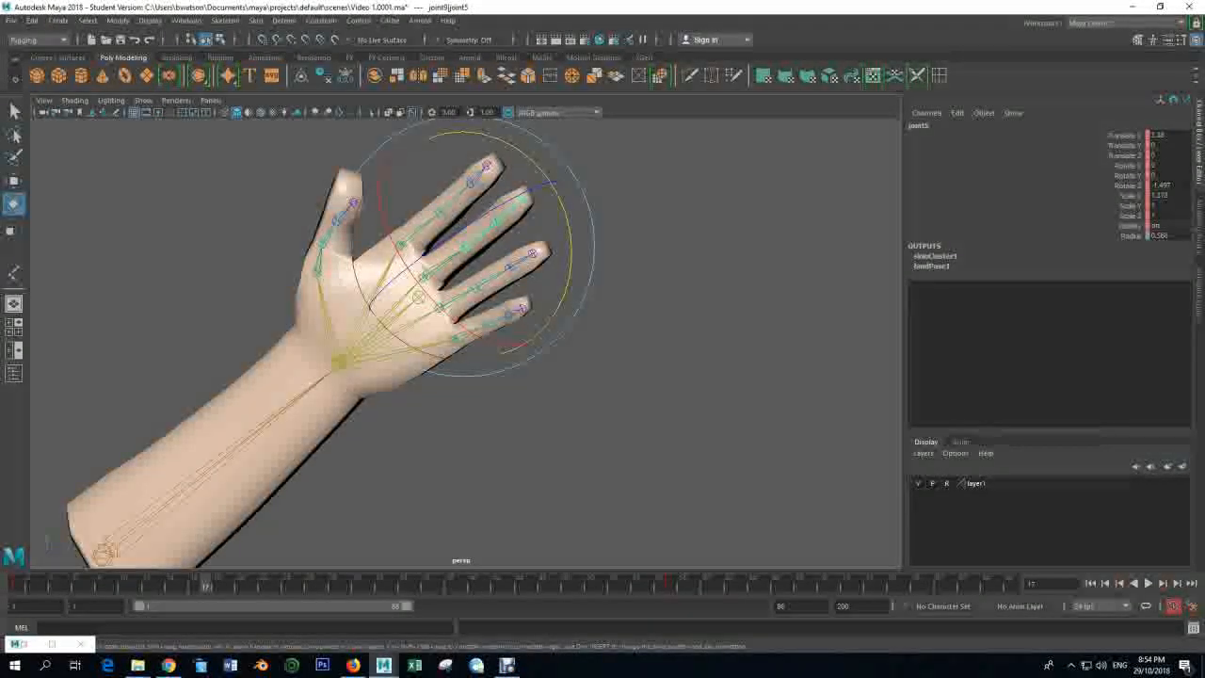
pyautogui.click(19, 585)
pyautogui.rightClick(21, 584)
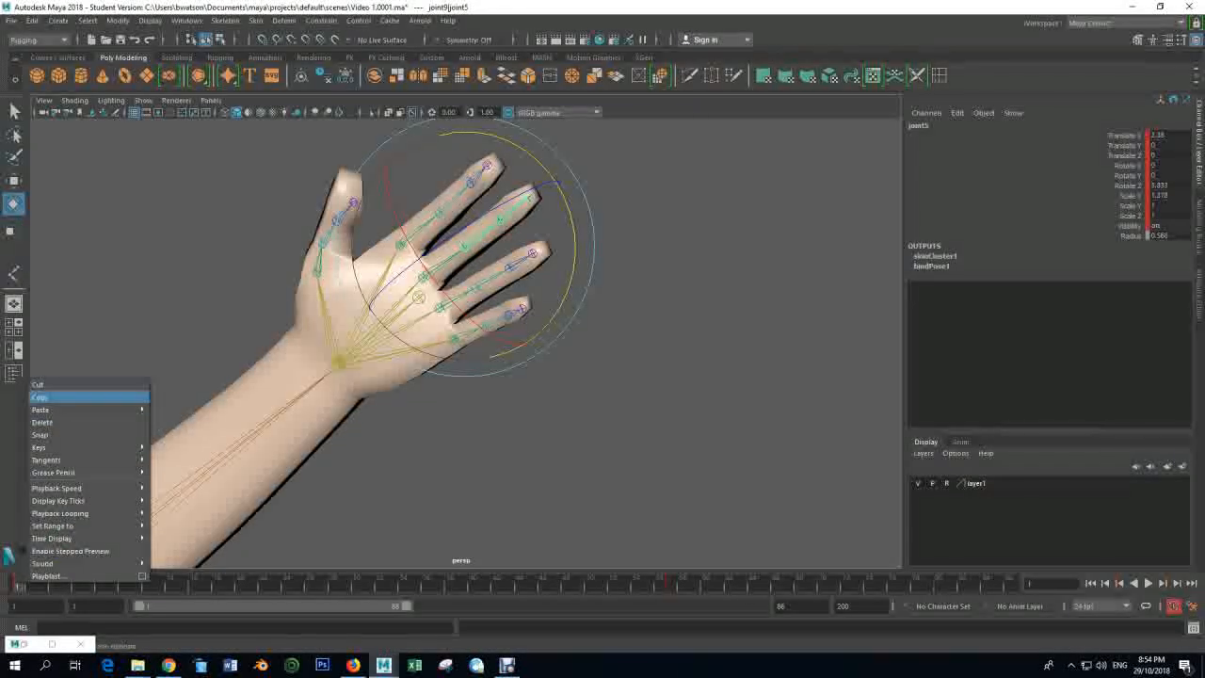
pyautogui.click(40, 396)
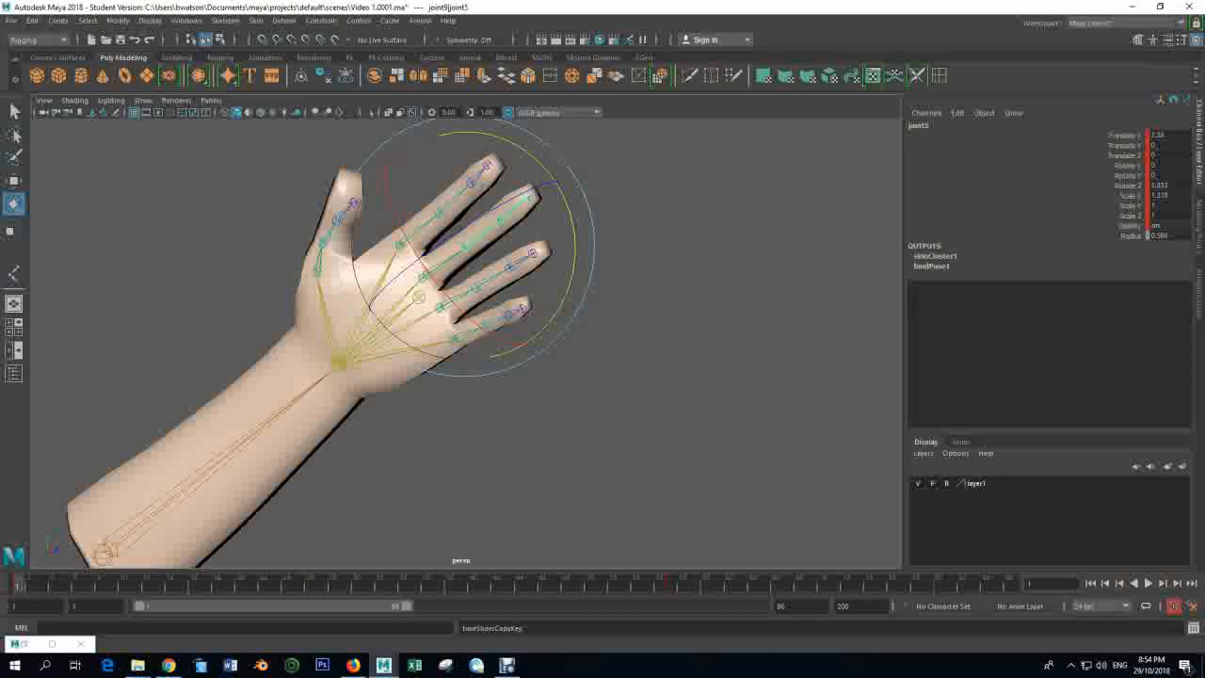
pyautogui.click(565, 584)
pyautogui.rightClick(566, 585)
pyautogui.moveTo(621, 407)
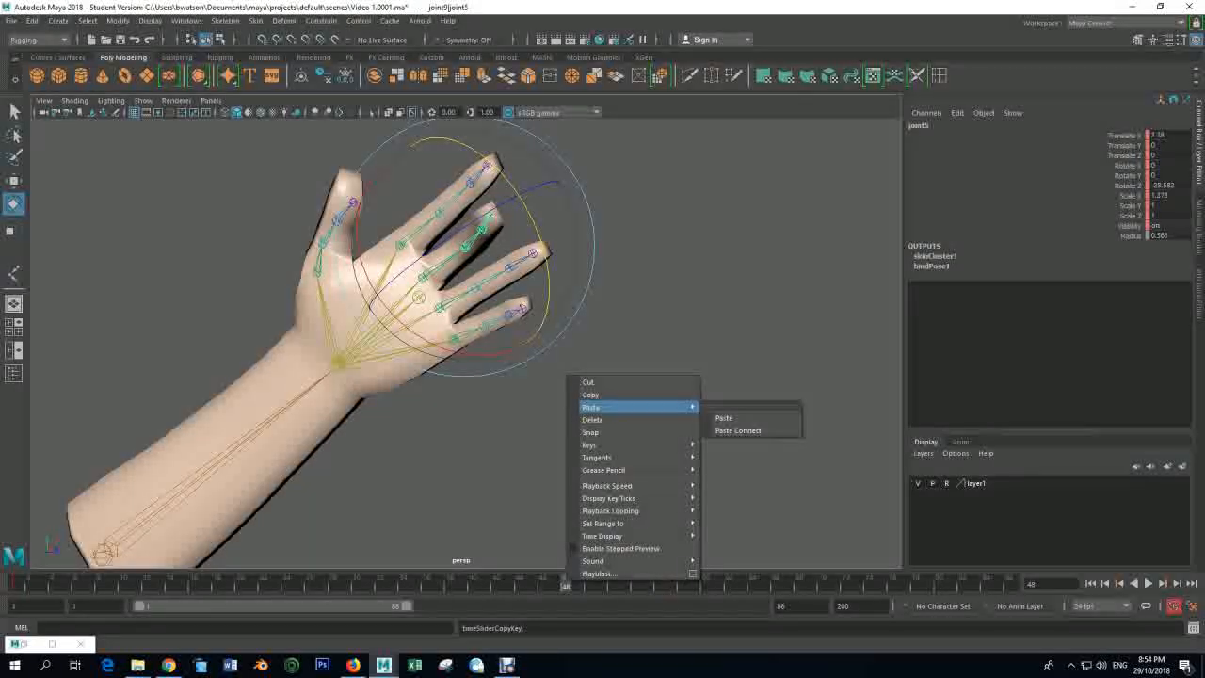
pyautogui.click(724, 418)
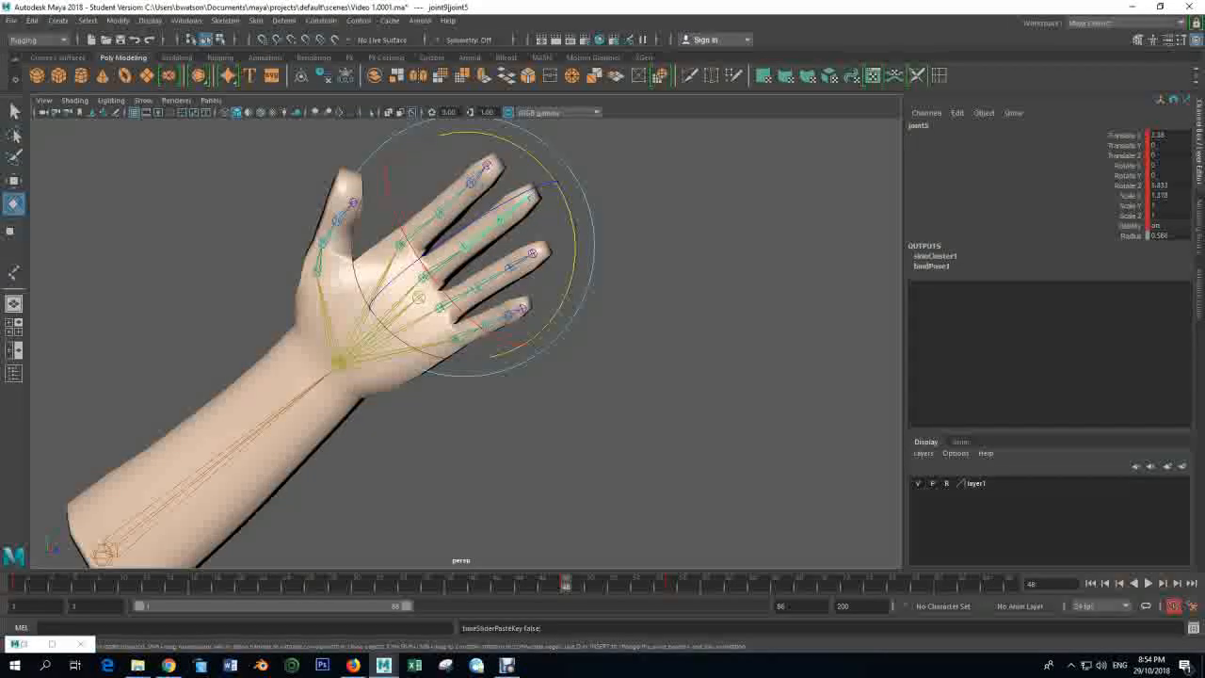
# - Play back the open-palm hold to check the middle finger, and deselect the joint to view the whole hand and cube
pyautogui.hotkey('alt', 'v')
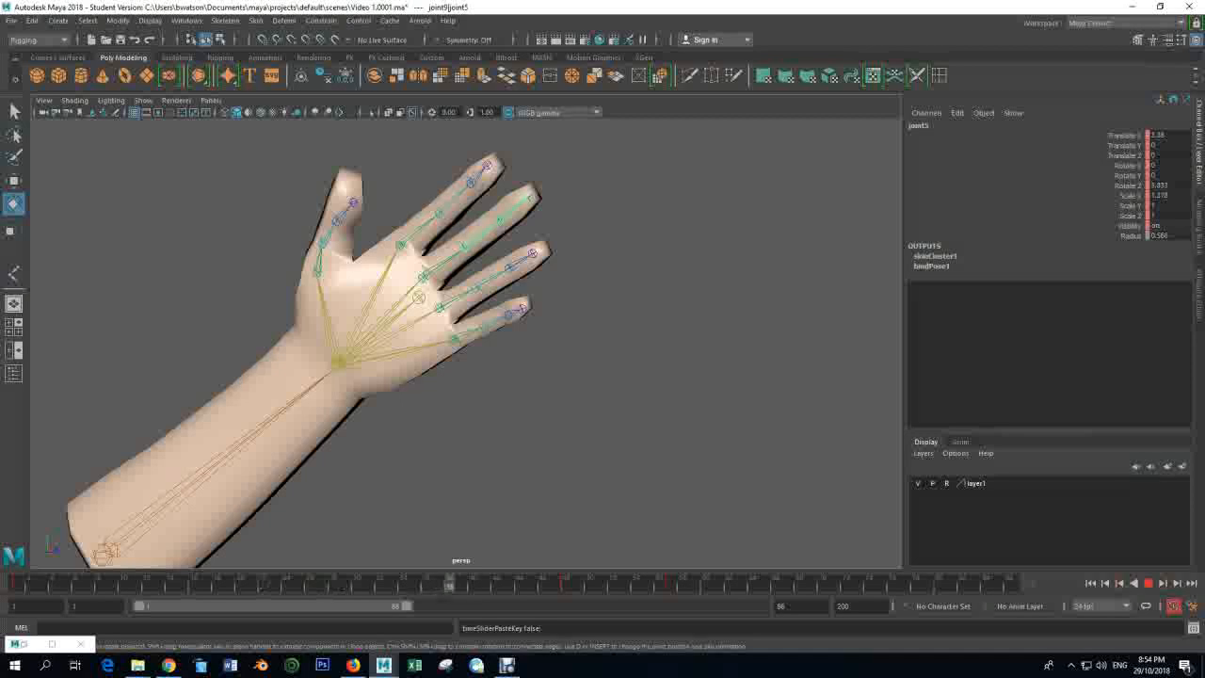
pyautogui.hotkey('alt', 'v')
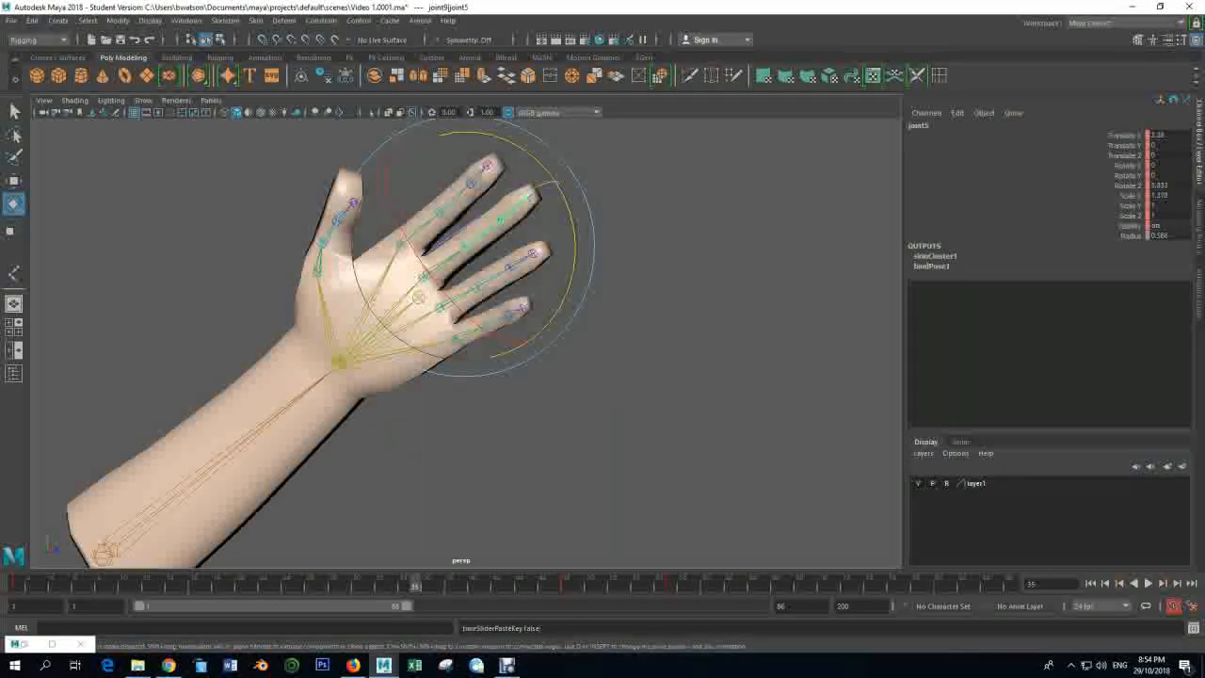
pyautogui.hotkey('alt', 'v')
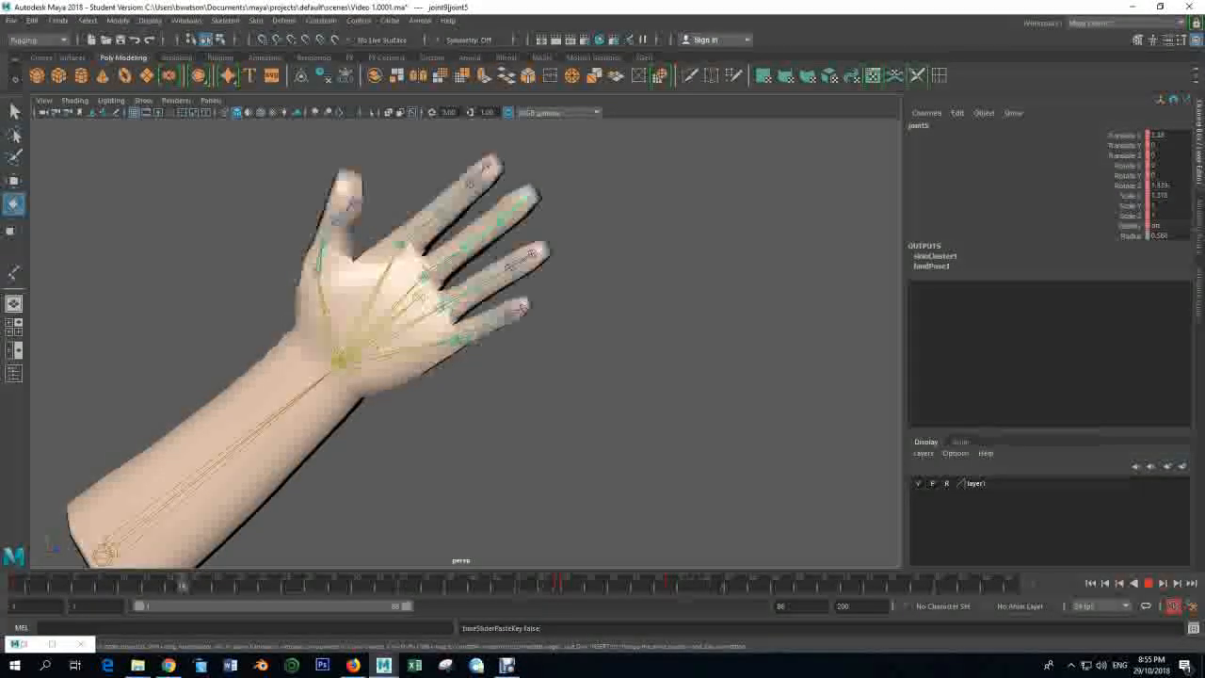
pyautogui.press('Escape')
pyautogui.scroll(-4, 466, 341)
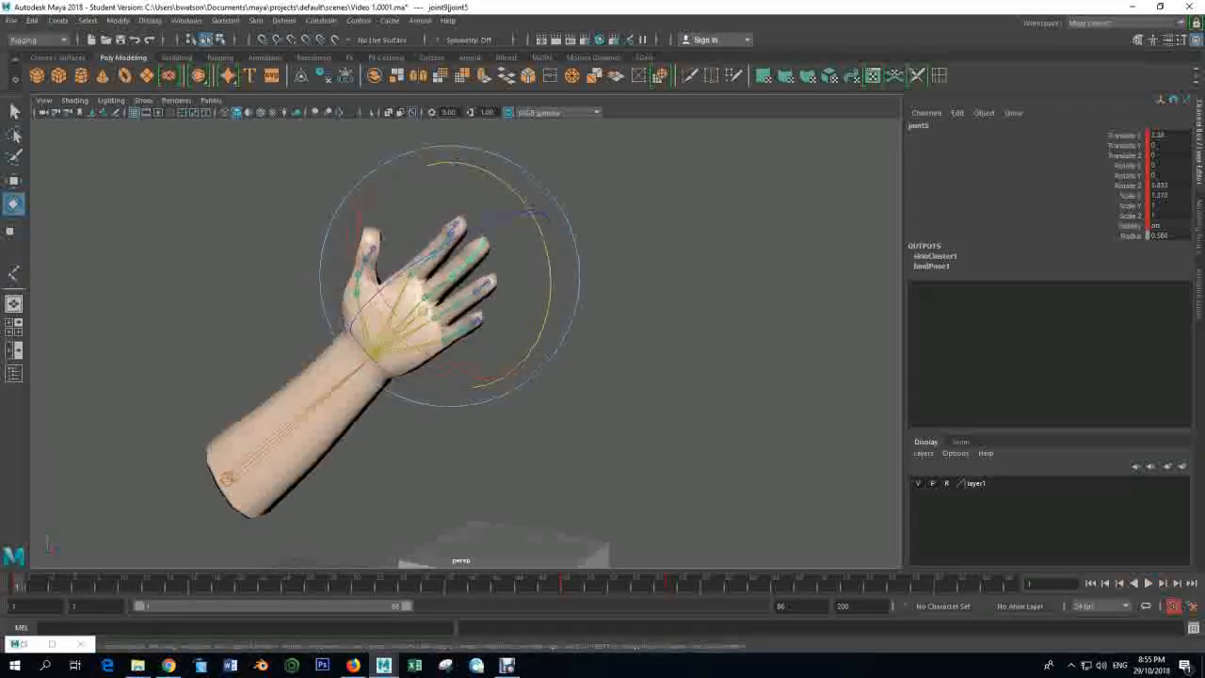
pyautogui.keyDown('alt'); pyautogui.moveTo(467, 342); pyautogui.dragTo(522, 278, button='middle'); pyautogui.keyUp('alt')
pyautogui.scroll(-3, 466, 342)
pyautogui.hotkey('alt', 'd')
pyautogui.keyDown('alt'); pyautogui.moveTo(466, 334); pyautogui.dragTo(467, 349, button='middle'); pyautogui.keyUp('alt')
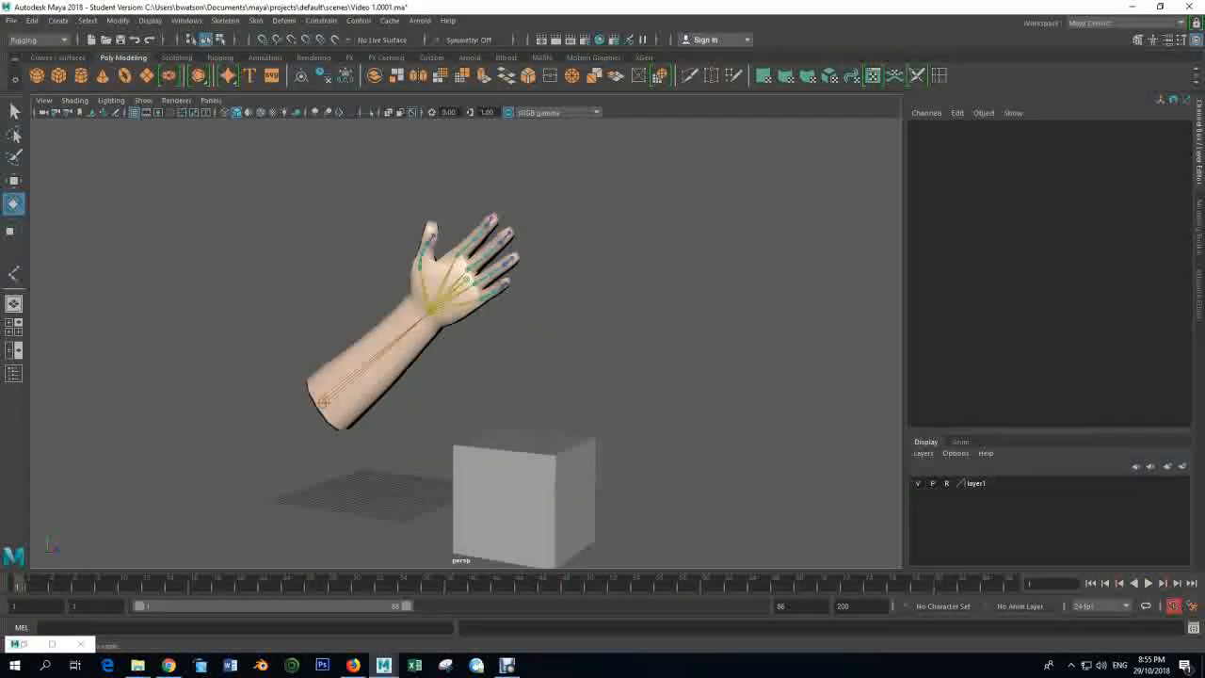
# - Play back the animation through the open-palm hold and the closing fist to check the strike on the cube
pyautogui.hotkey('alt', 'v')
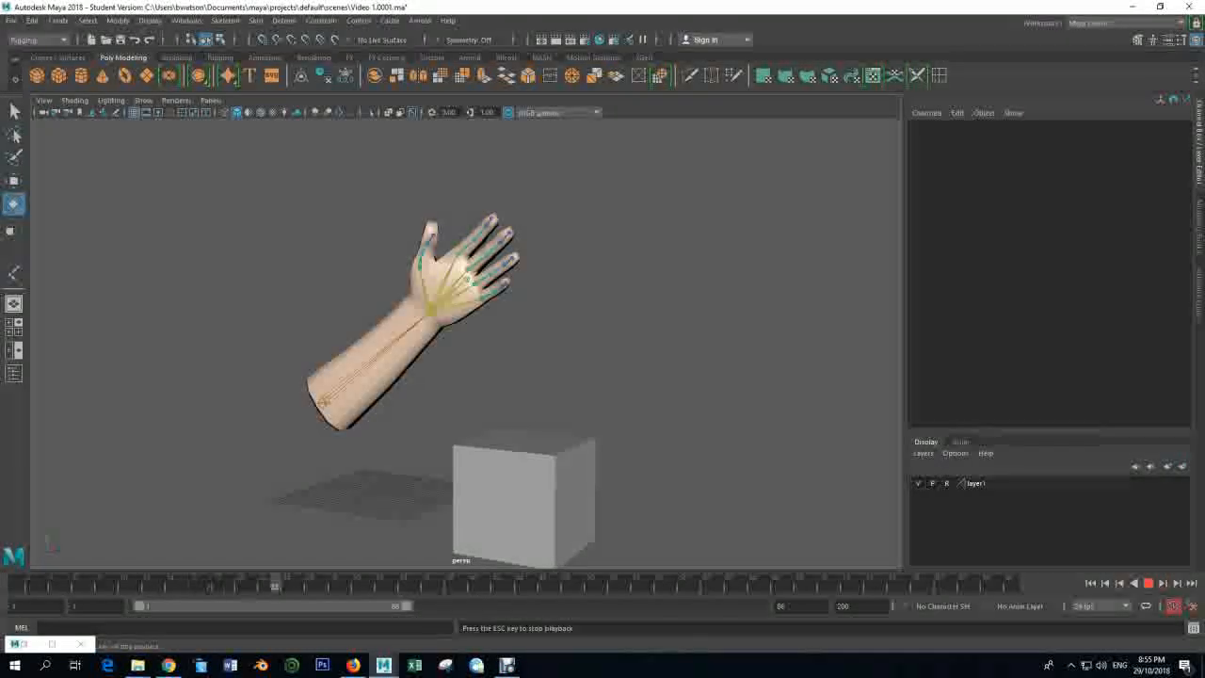
pyautogui.press('Escape')
pyautogui.hotkey('alt', 'v')
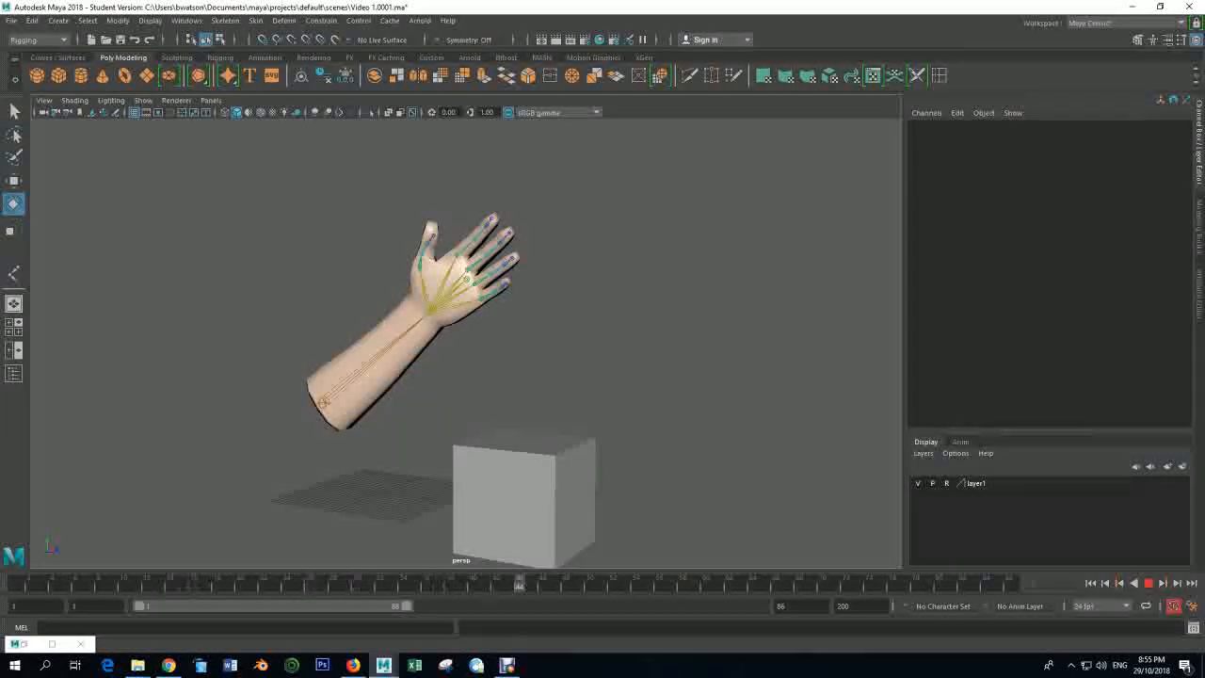
pyautogui.scroll(3, 527, 395)
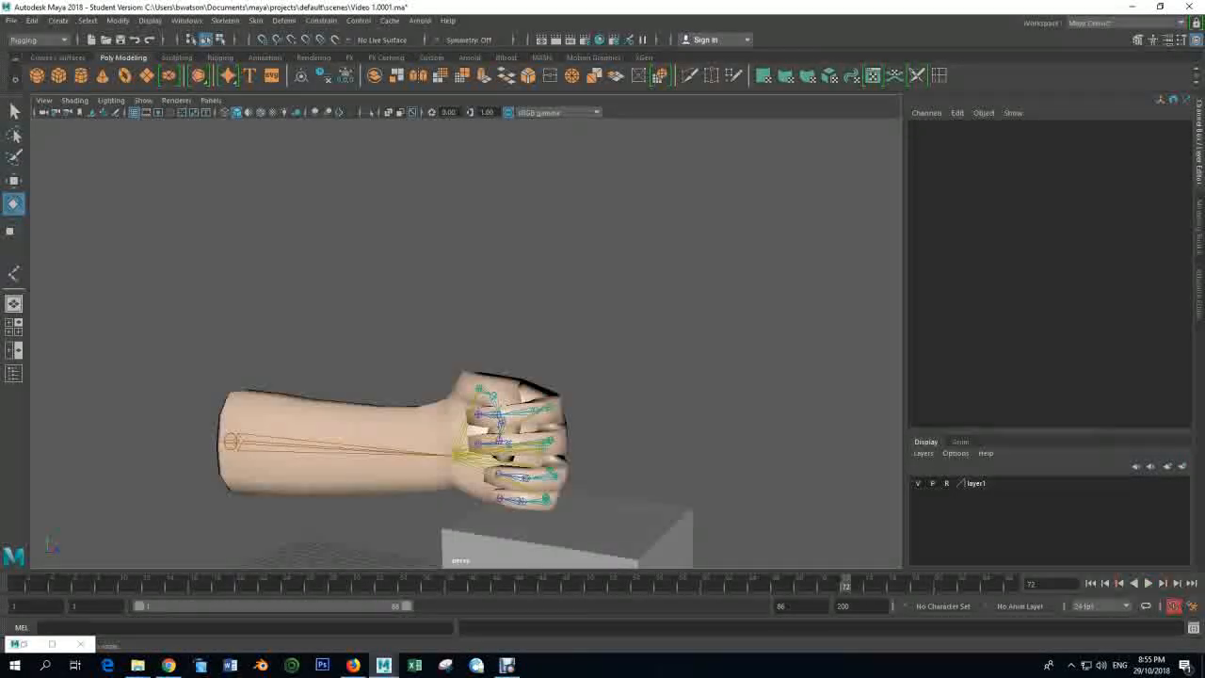
# - Rotate the arm's root joint slightly upward at frame 72, to about 3.3 in Rotate Z, and key the rotation so the fist rebounds off the cube
pyautogui.keyDown('alt'); pyautogui.moveTo(500, 459); pyautogui.dragTo(508, 367, button='middle'); pyautogui.keyUp('alt')
pyautogui.keyDown('alt'); pyautogui.moveTo(509, 329); pyautogui.dragTo(476, 352); pyautogui.keyUp('alt')
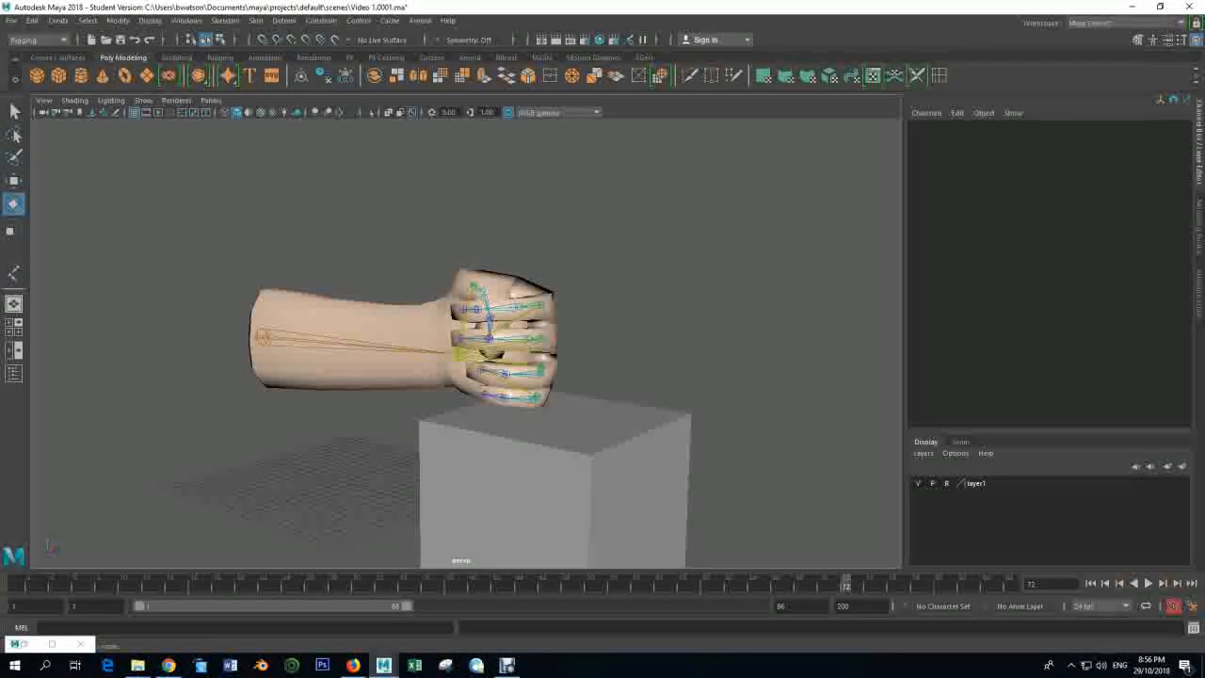
pyautogui.click(262, 336)
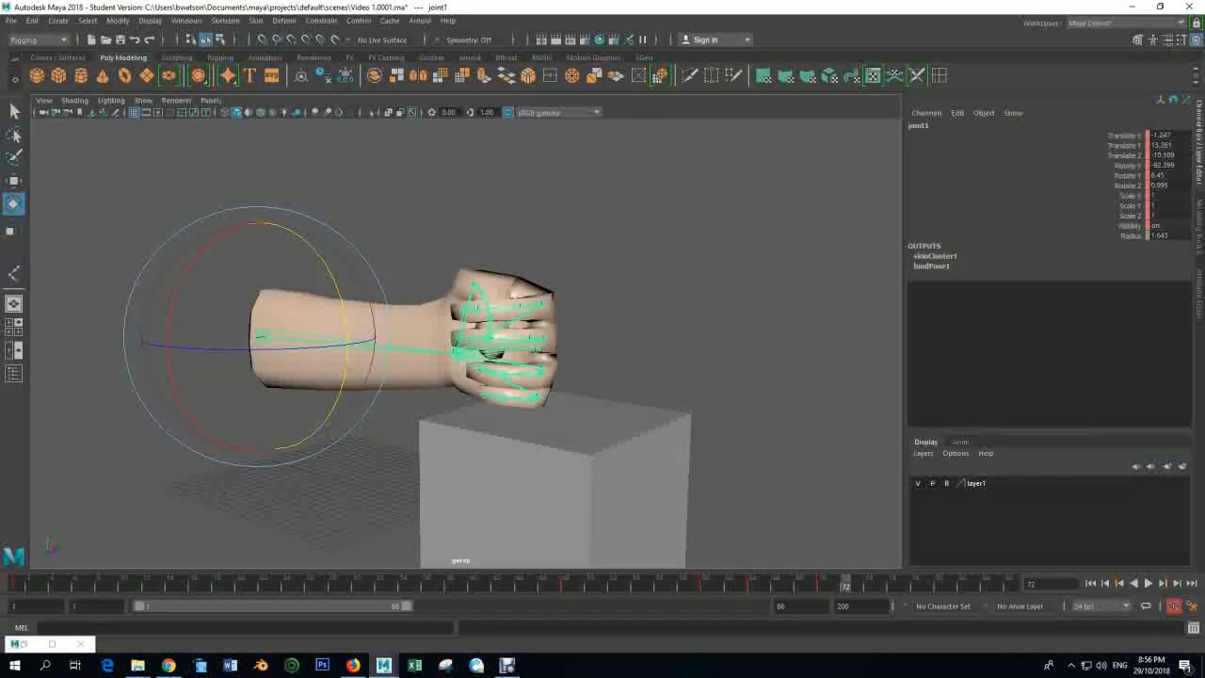
pyautogui.hotkey('alt', 'v')
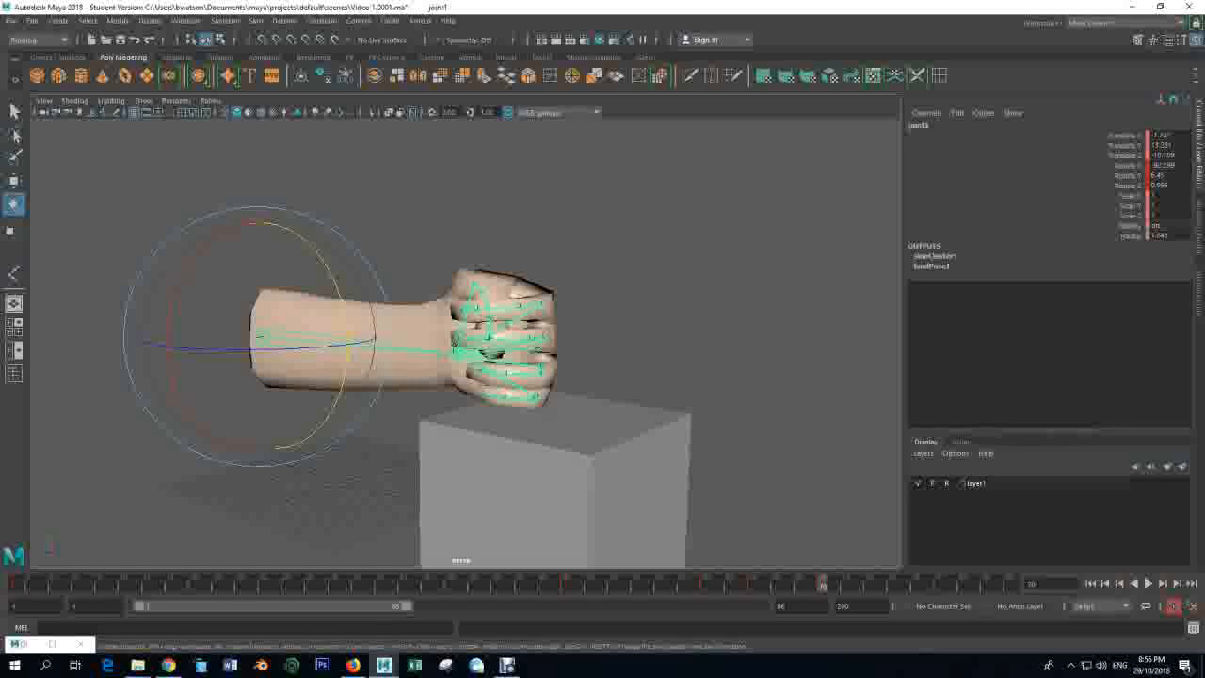
pyautogui.hotkey('alt', 'v')
pyautogui.keyDown('alt'); pyautogui.moveTo(452, 339); pyautogui.dragTo(387, 372); pyautogui.keyUp('alt')
pyautogui.scroll(4, 467, 343)
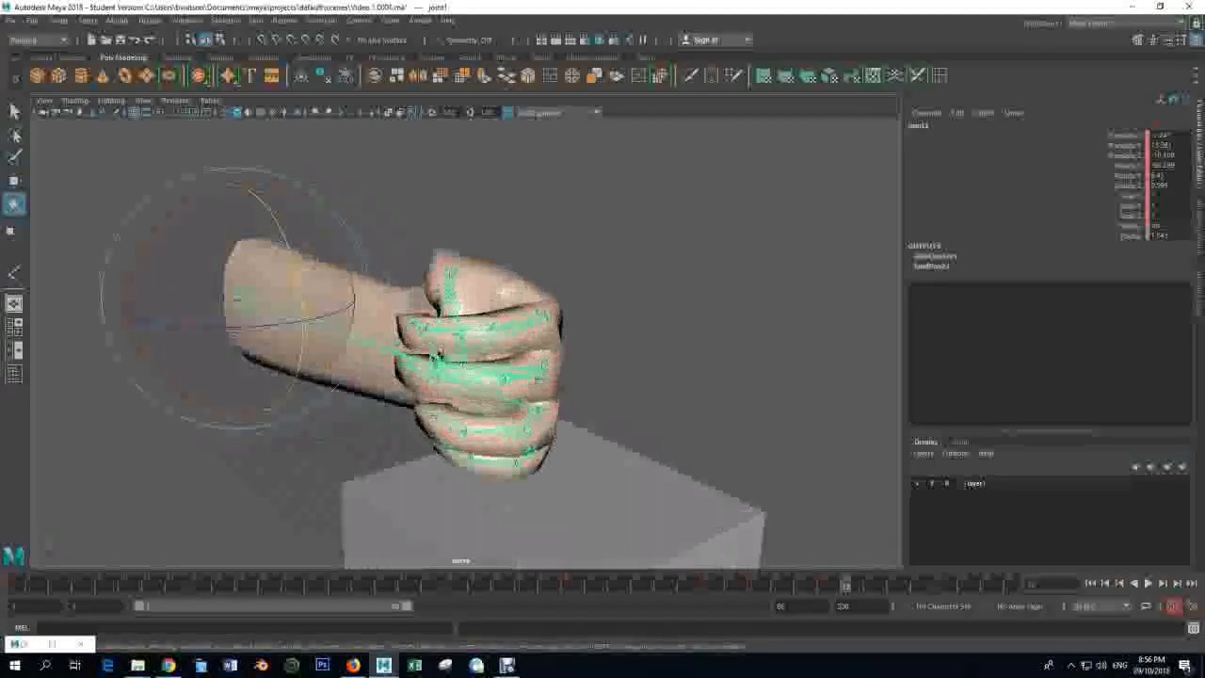
pyautogui.moveTo(320, 325); pyautogui.dragTo(320, 306)
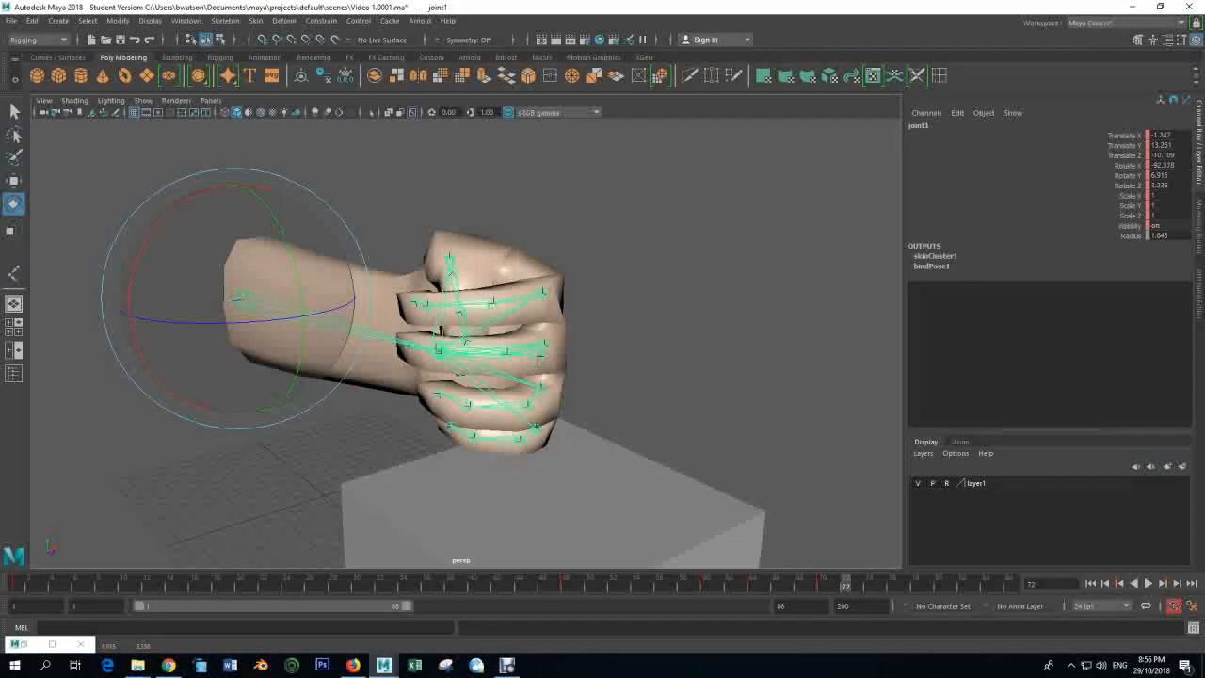
pyautogui.hotkey('shift', 'e')
# - Rotate the arm's root joint back down onto the cube at frame 74 and play back the rebound
pyautogui.click(870, 584)
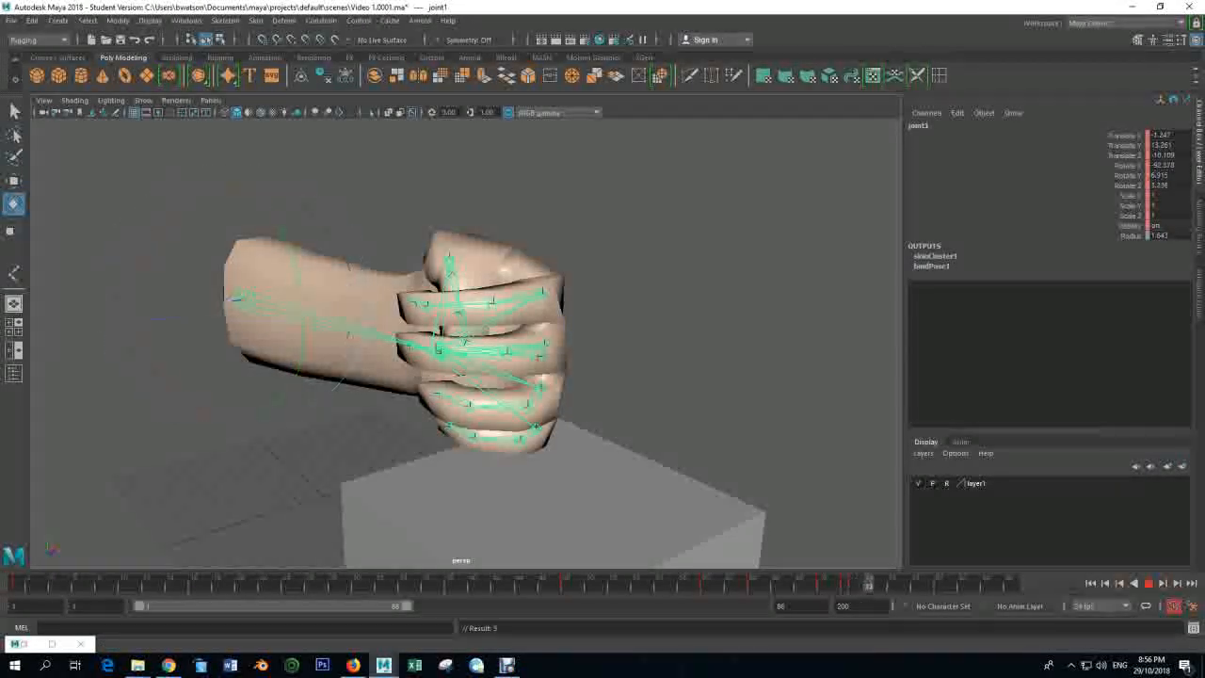
pyautogui.moveTo(302, 330); pyautogui.dragTo(302, 364)
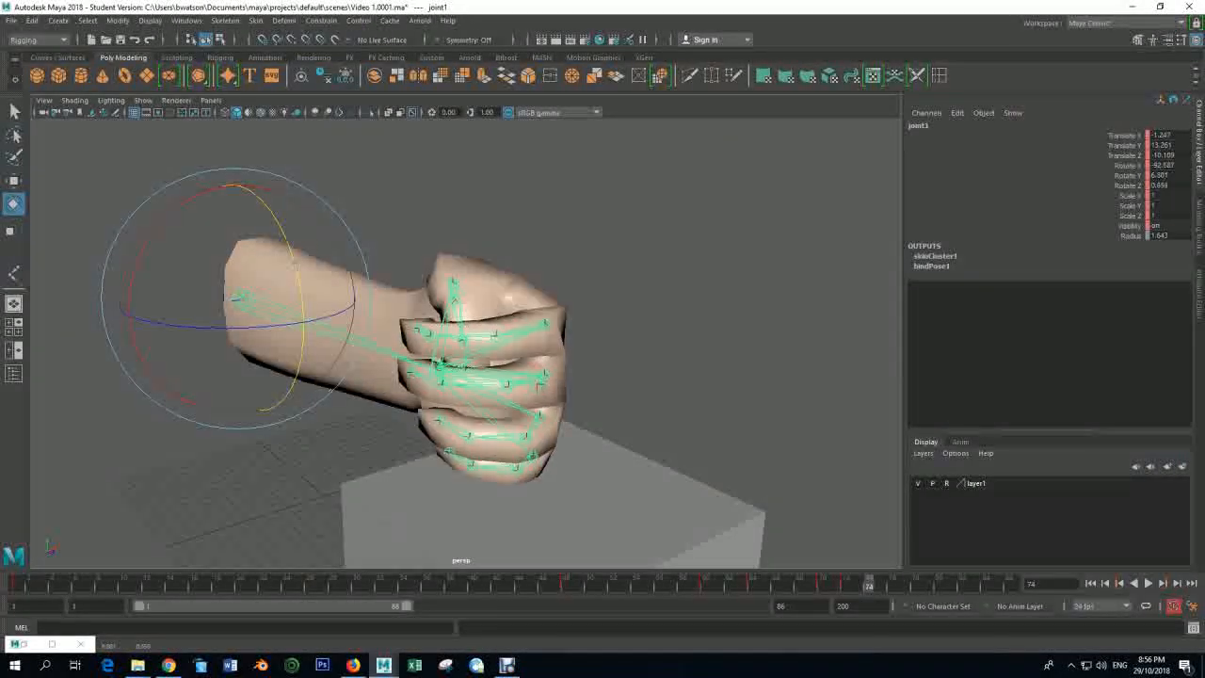
pyautogui.hotkey('alt', 'v')
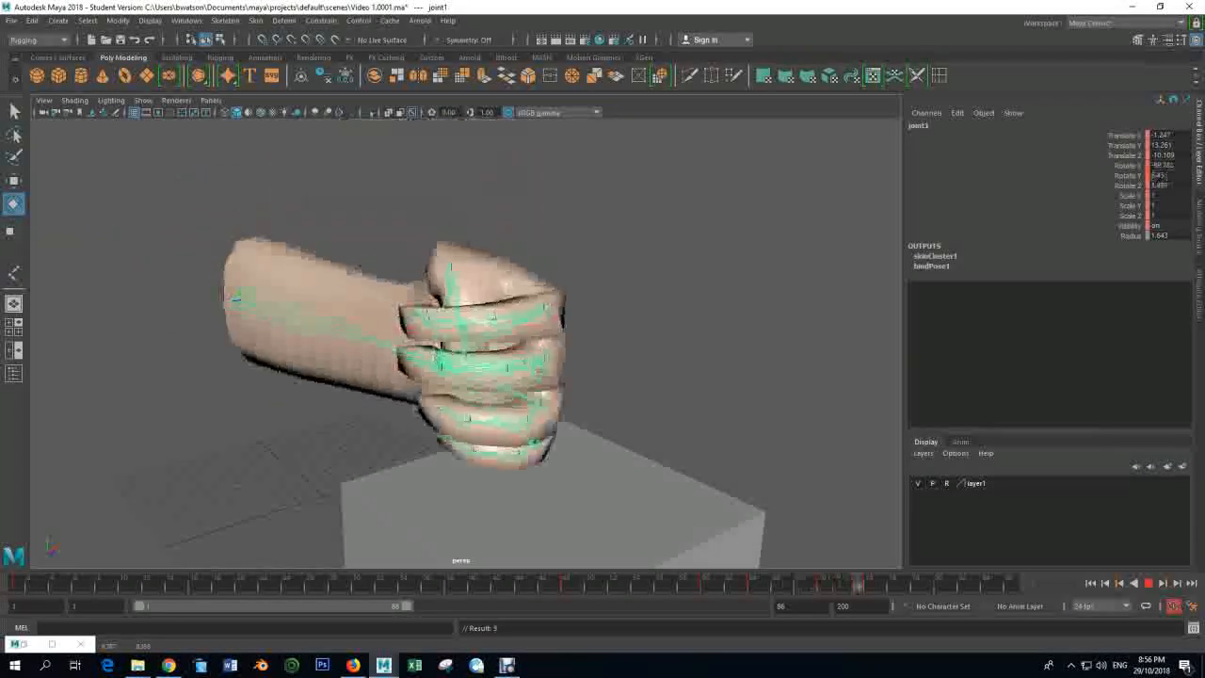
pyautogui.hotkey('alt', 'v')
# - Frame the whole arm and cube in a wider view and play back the animation with the added rebound
pyautogui.scroll(-5, 466, 343)
pyautogui.keyDown('alt'); pyautogui.moveTo(466, 343); pyautogui.dragTo(513, 344); pyautogui.keyUp('alt')
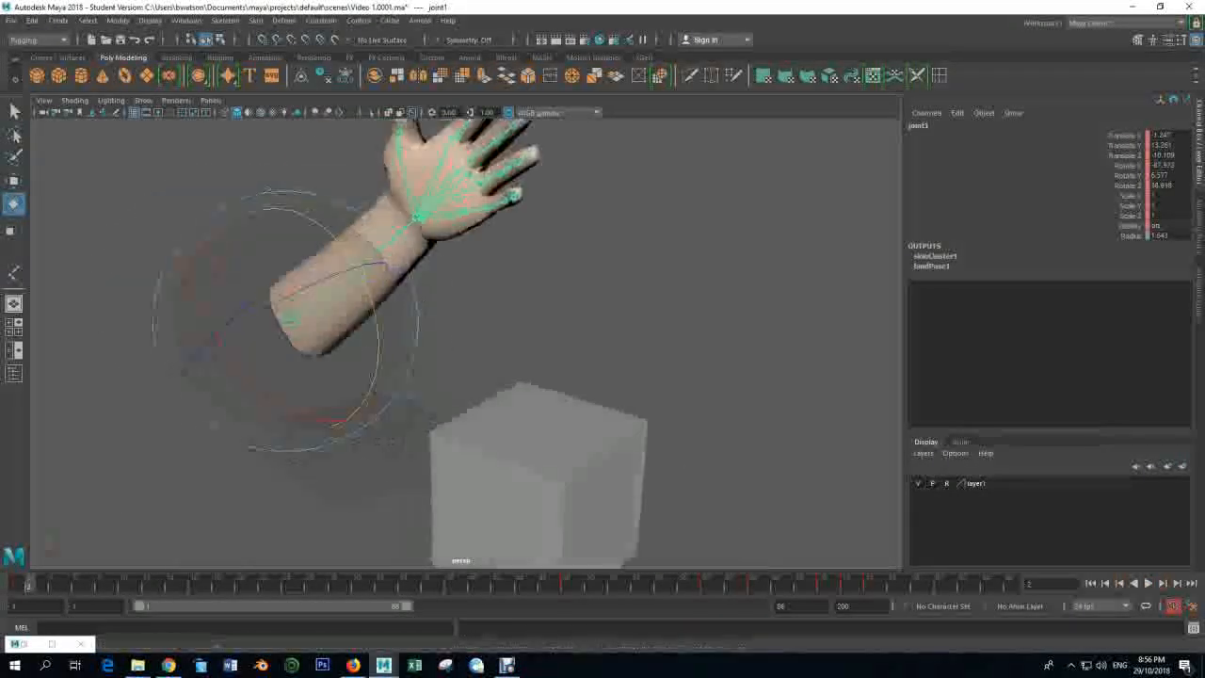
pyautogui.scroll(-4, 466, 343)
pyautogui.keyDown('alt'); pyautogui.moveTo(466, 344); pyautogui.dragTo(476, 384, button='middle'); pyautogui.keyUp('alt')
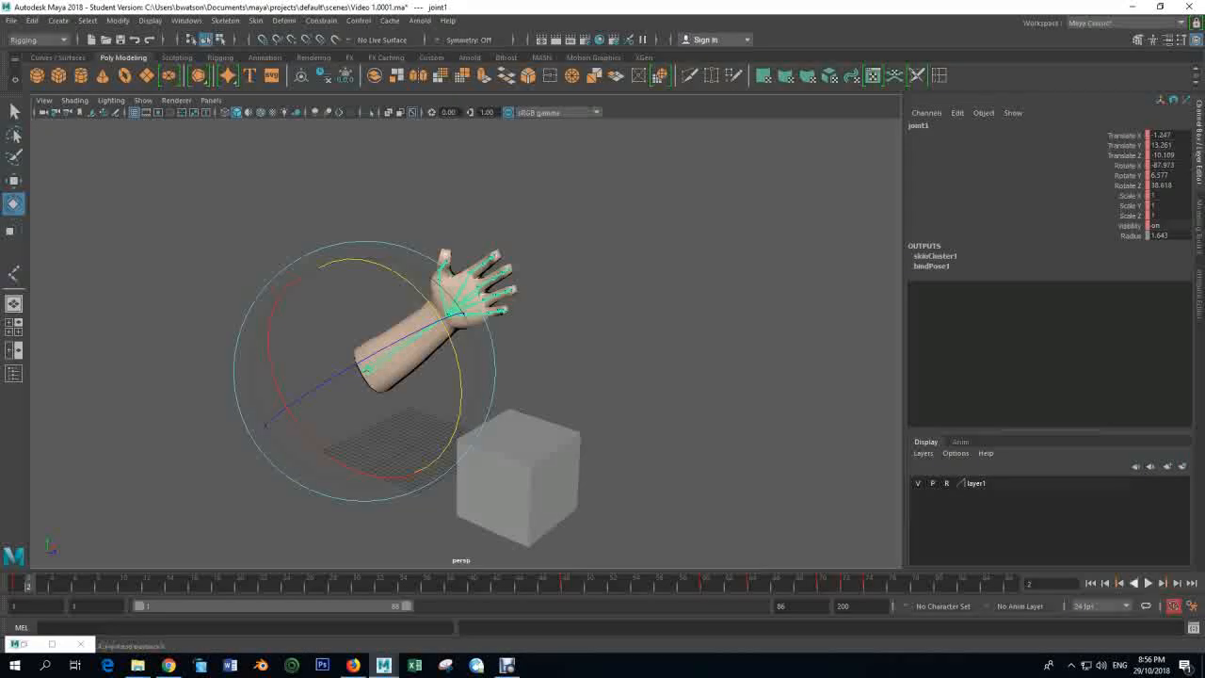
pyautogui.hotkey('alt', 'v')
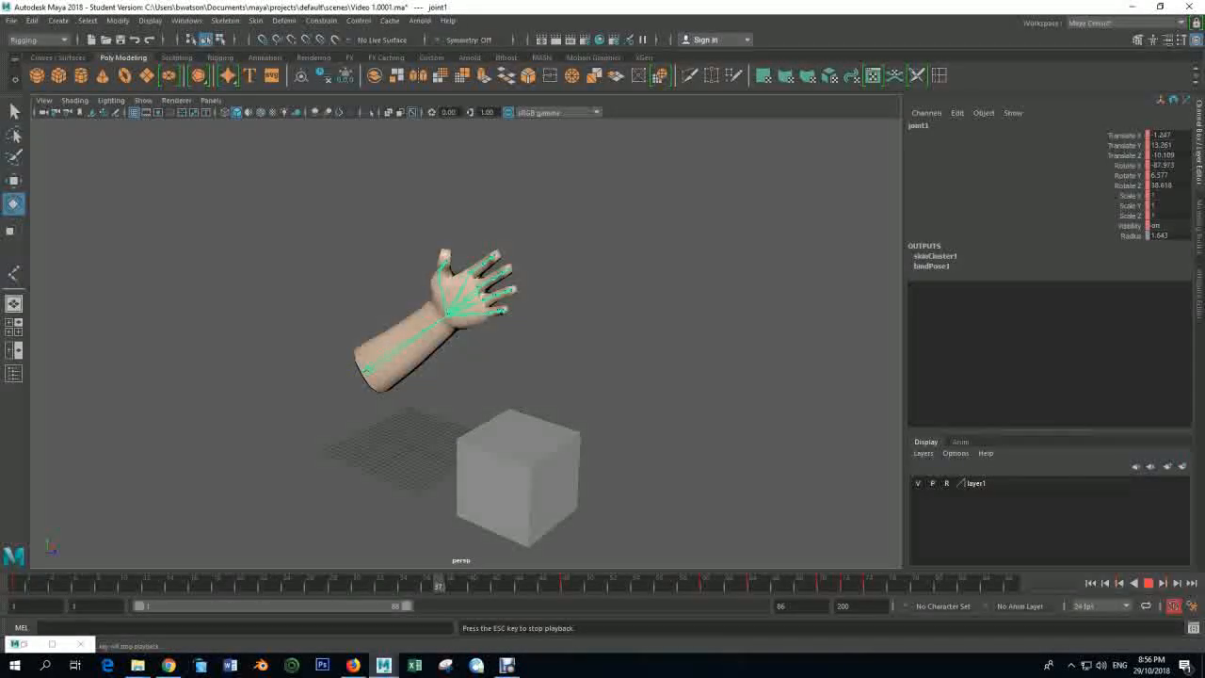